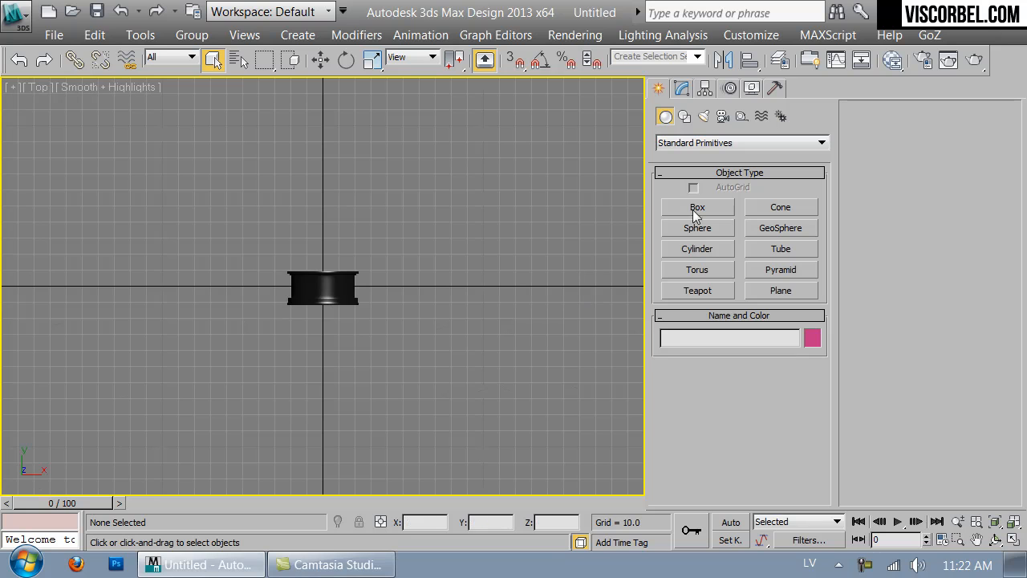
- Create a targeted VRayPhysicalCamera in the top view, in front of the wheel and aimed at it, with a target distance of about 95.5
click(723, 116)
click(705, 142)
click(698, 167)
click(781, 207)
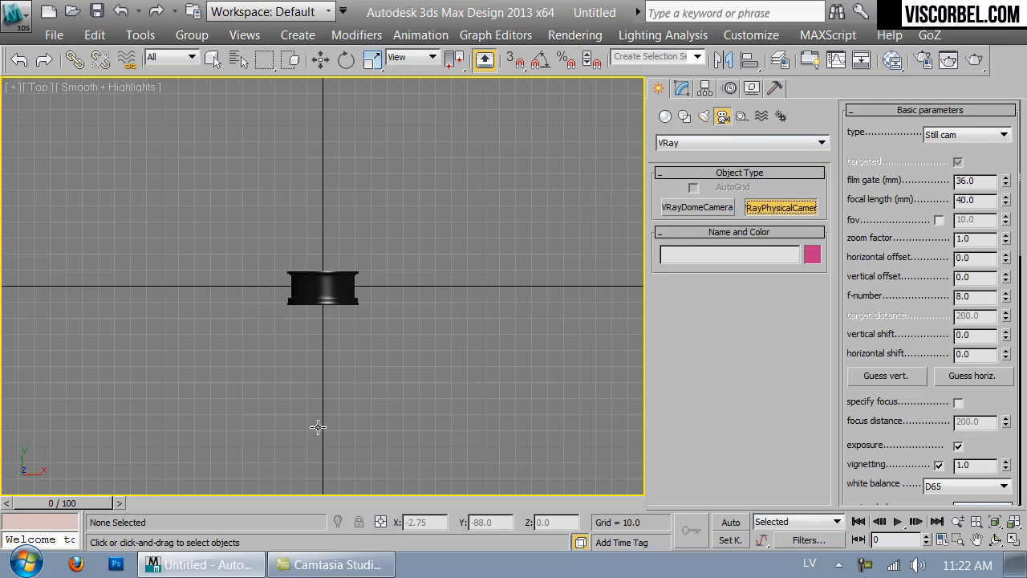
drag(322, 478, 322, 327)
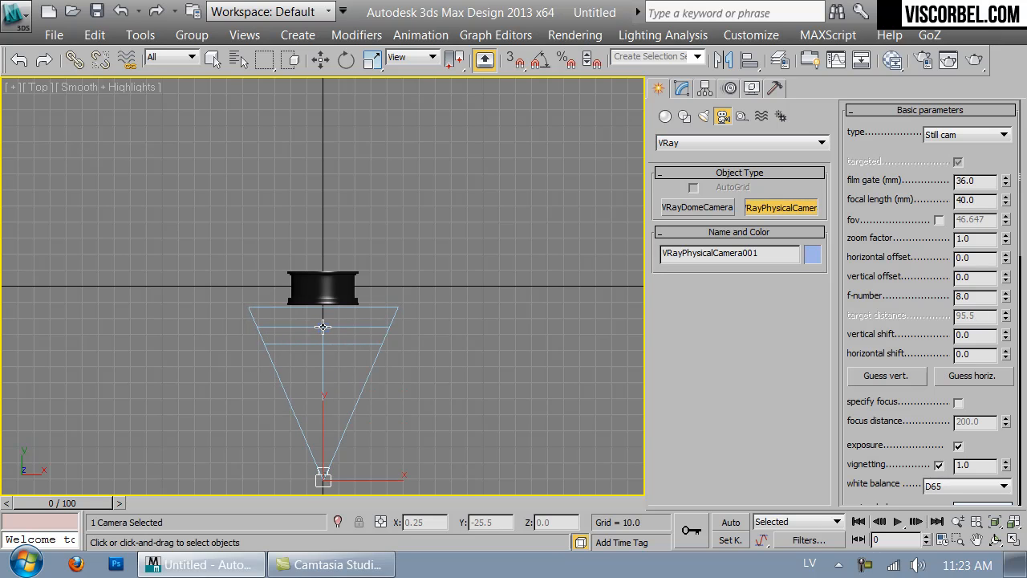
right_click(347, 199)
- Look through the physical camera and move it closer and up until the wheel fills most of the frame
key(c)
middle_drag(345, 159, 338, 311)
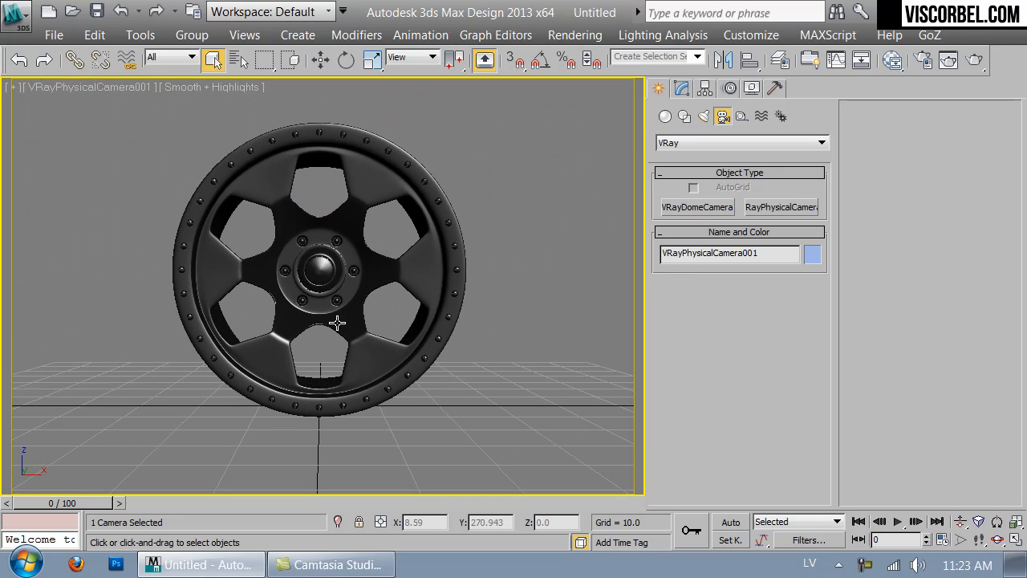
key(Up)
key(Up)
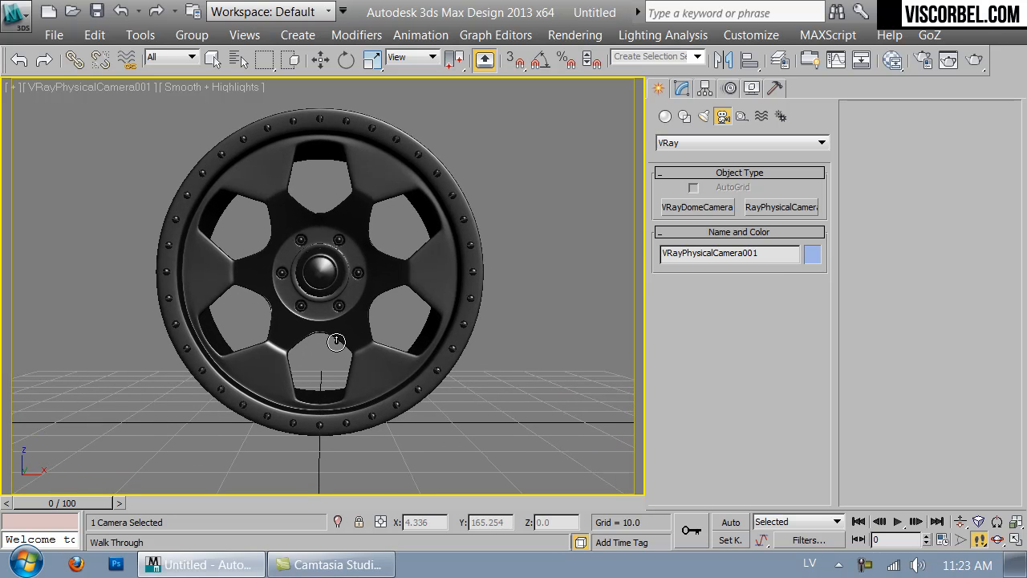
key(Up)
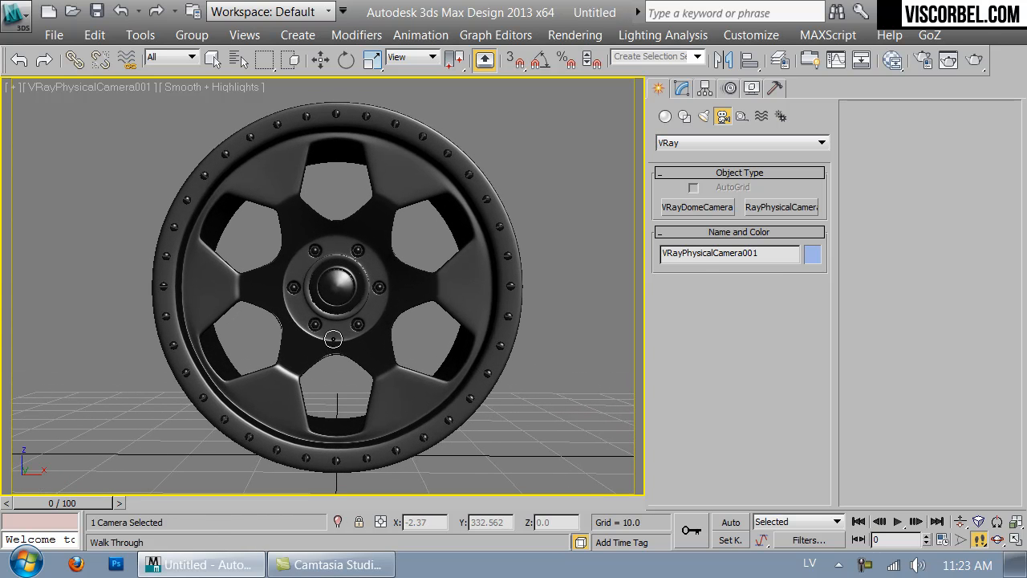
right_click(333, 339)
- Rotate the wheel about its vertical axis to an angled three-quarter view that shows the rim's side, then deselect it
click(341, 277)
key(r)
key(e)
drag(354, 289, 401, 289)
right_click(526, 233)
click(413, 281)
key(w)
click(555, 178)
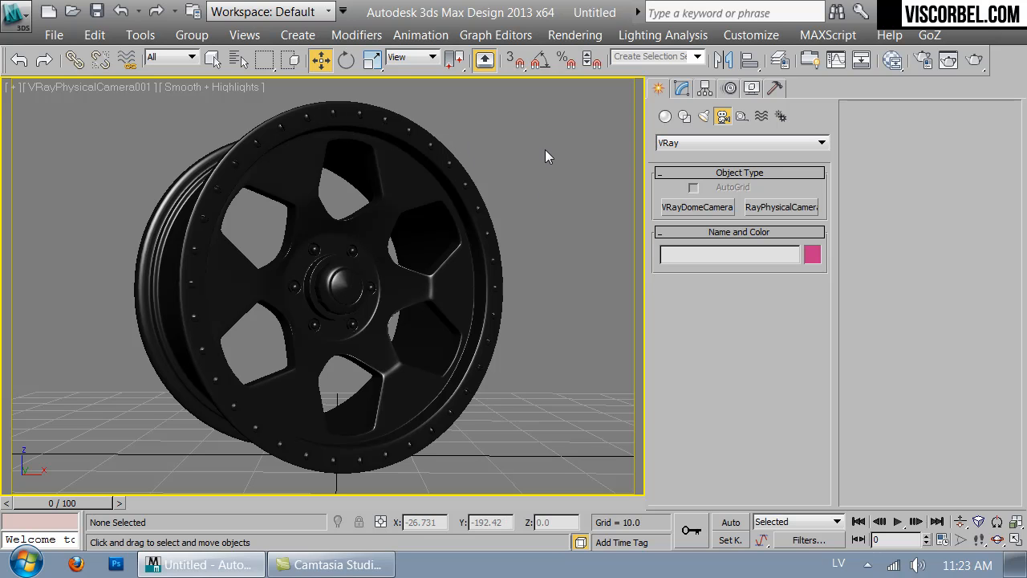
- Switch the render setup to Active Shade Mode and set its output size to 480 x 320
click(921, 59)
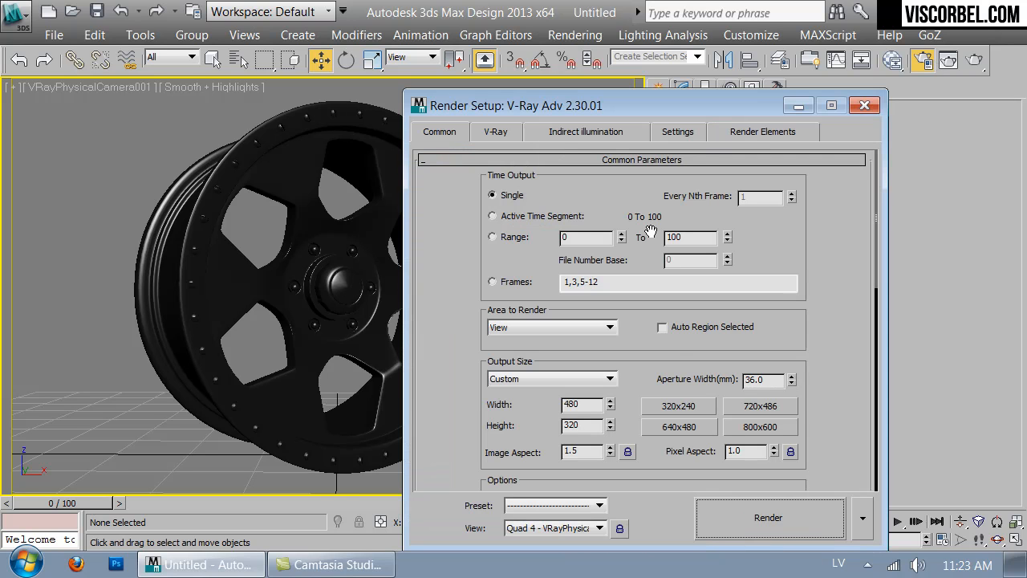
click(863, 517)
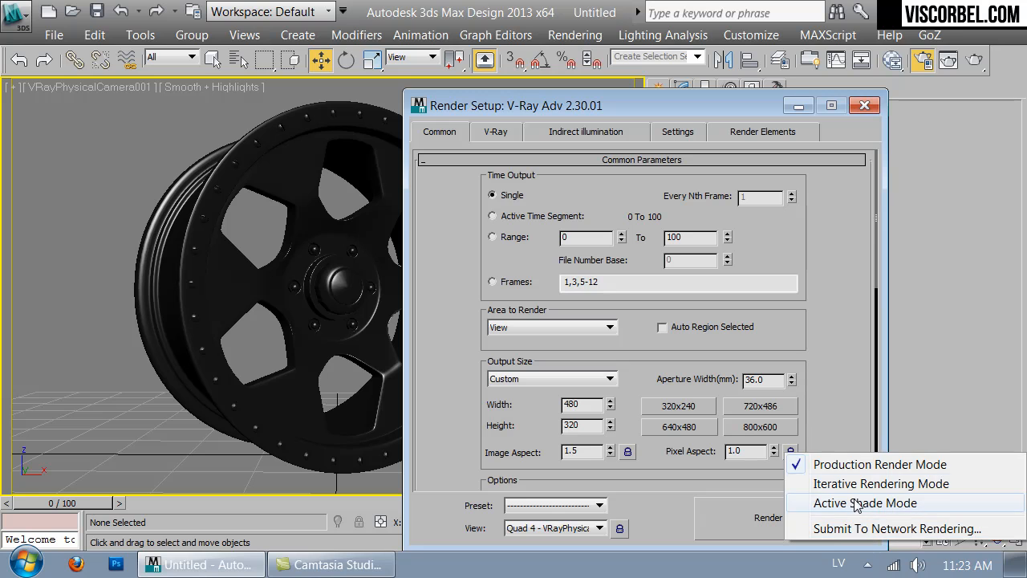
click(855, 503)
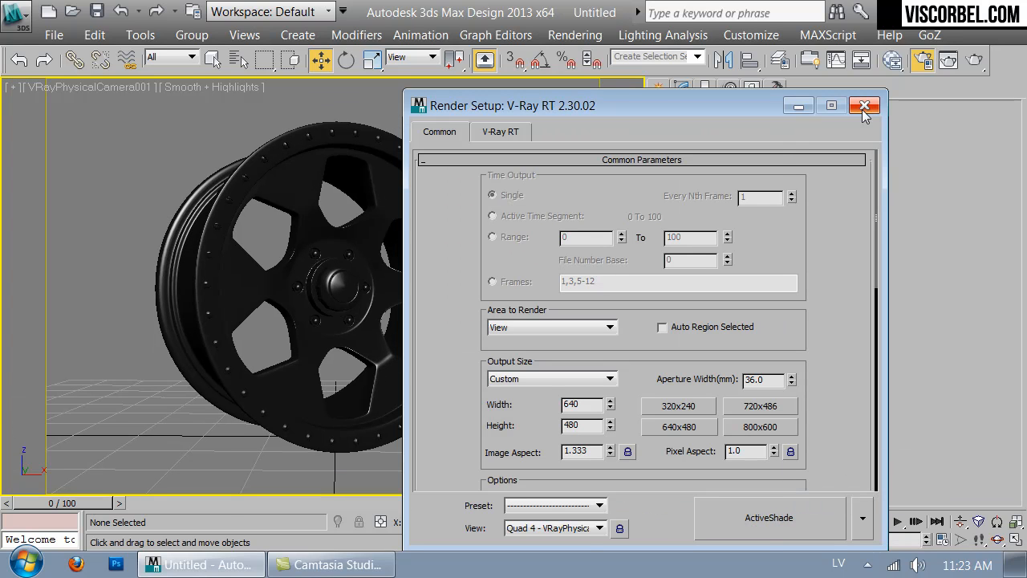
double_click(585, 408)
text(2)
double_click(596, 424)
text(320)
key(Return)
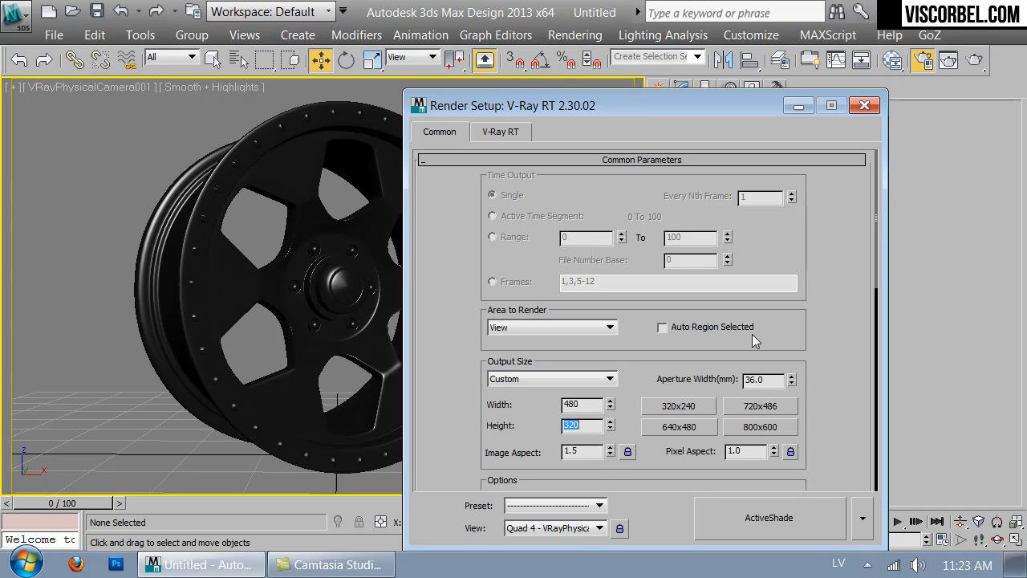
click(865, 106)
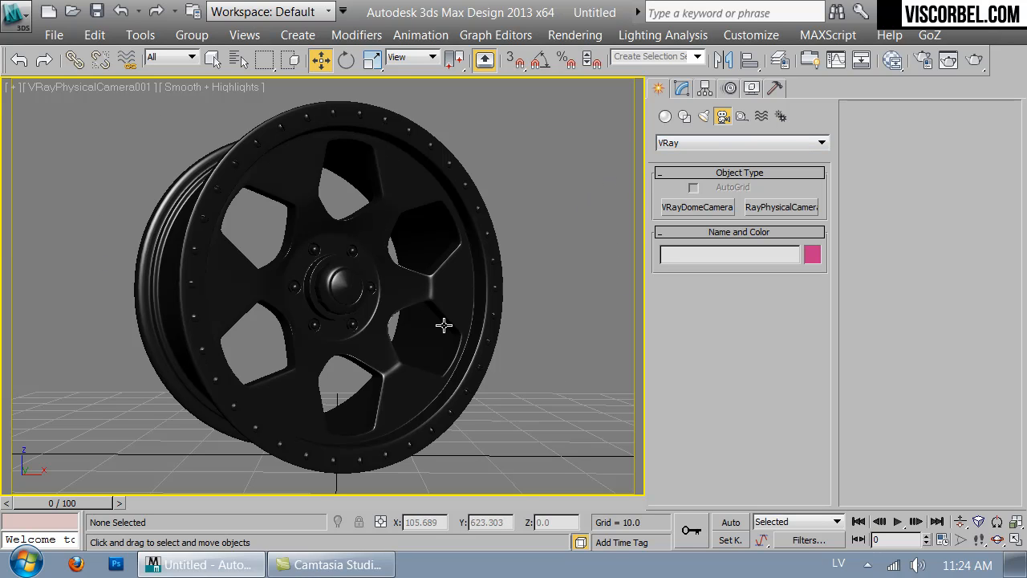
- Create a large cylinder in the top view, centred on the wheel, with a radius of about 105 and a height of about 170
key(t)
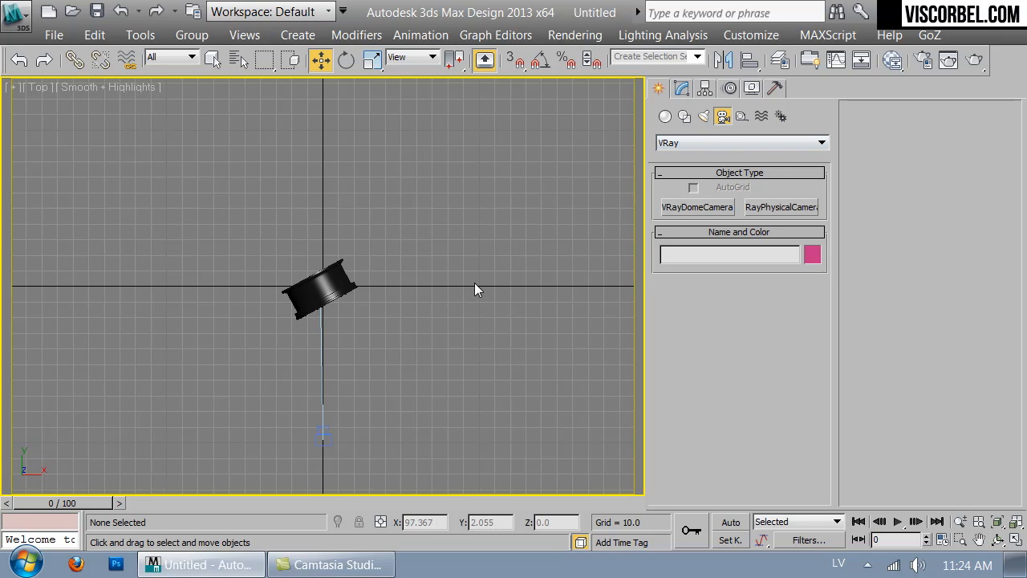
click(665, 116)
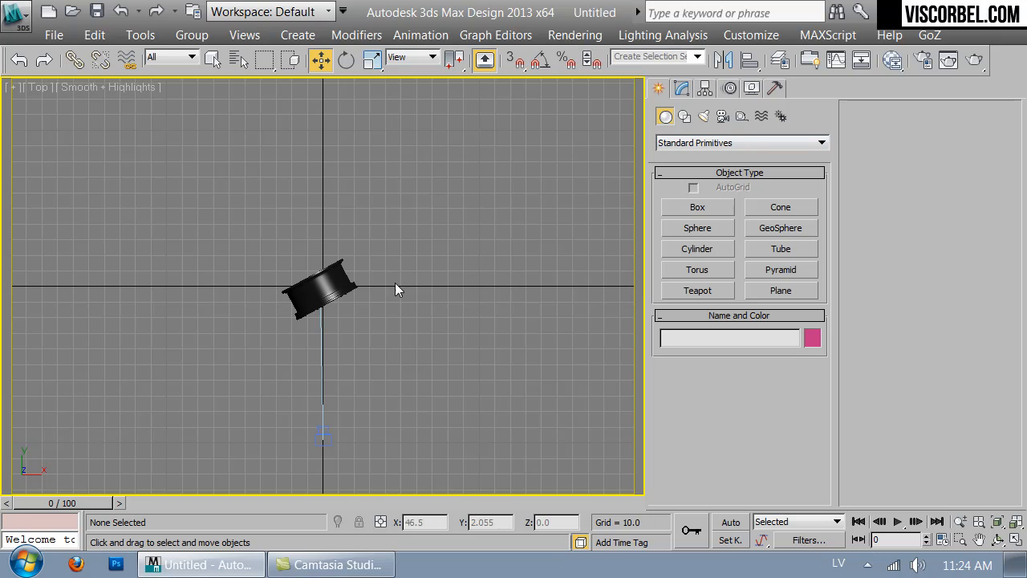
click(693, 144)
click(695, 152)
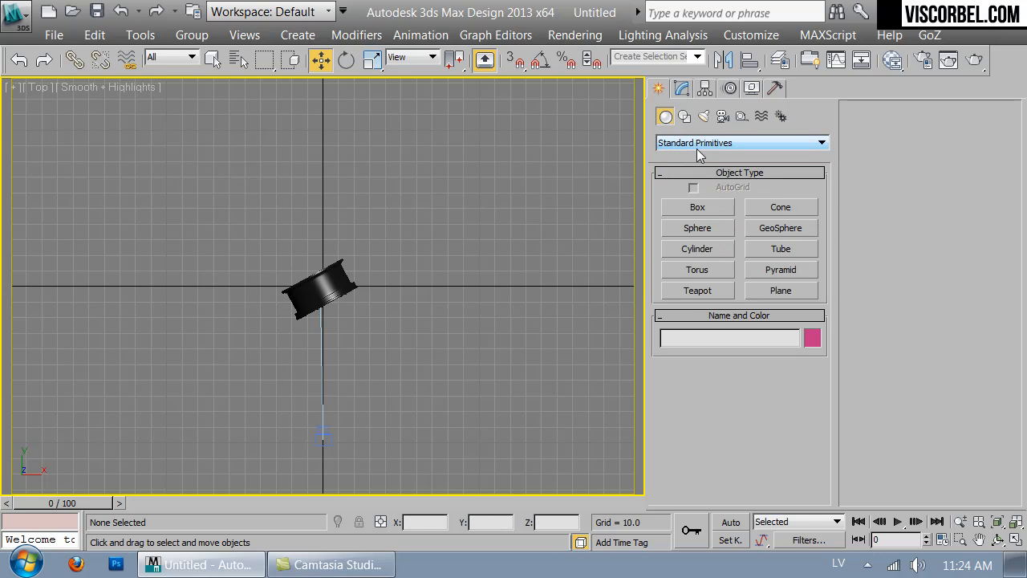
click(697, 249)
drag(321, 289, 394, 437)
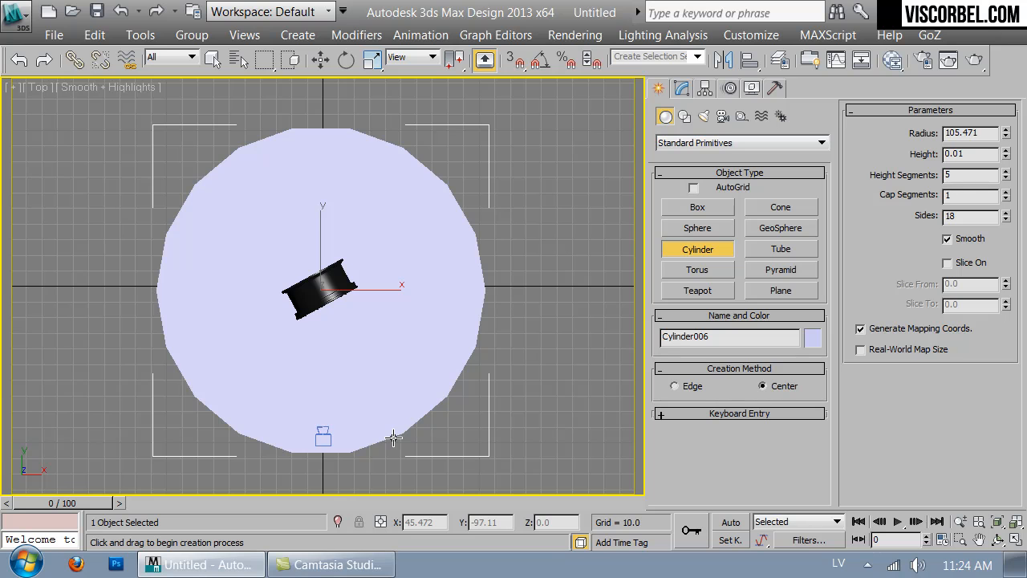
click(313, 171)
- Lower the cylinder in the front wireframe view to about Z -53, so its base lies below the wheel
key(f)
key(F3)
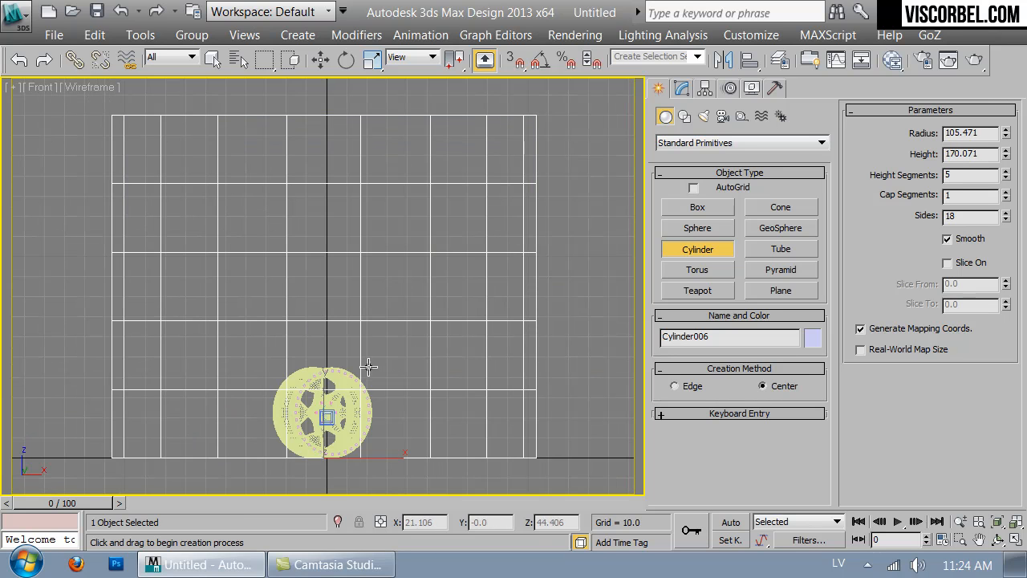
key(w)
drag(327, 455, 338, 512)
middle_drag(384, 347, 408, 205)
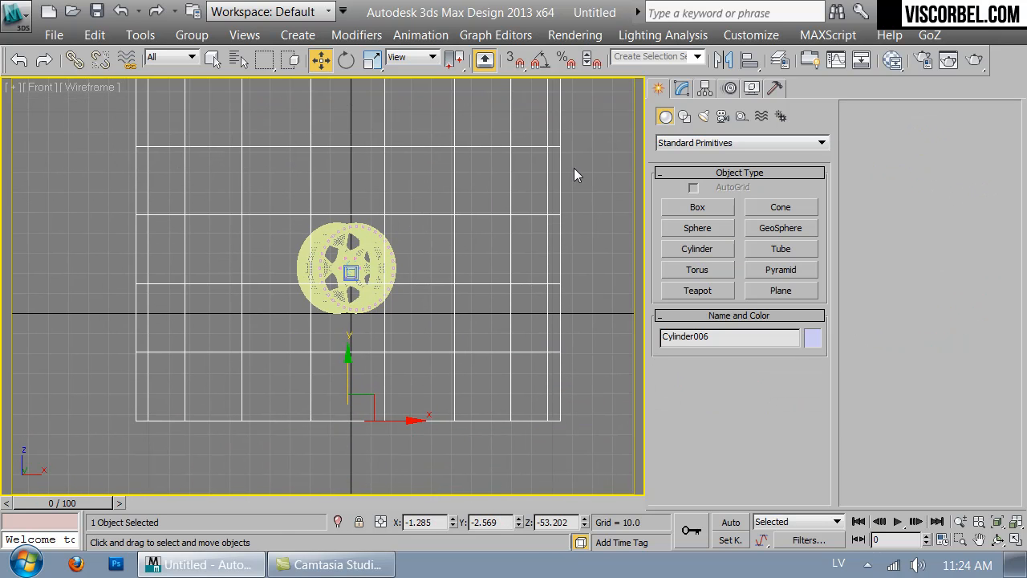
- Give the cylinder 51 sides, 1 height segment and a height of about 119, and raise it to about Z -33
click(681, 87)
drag(813, 415, 819, 341)
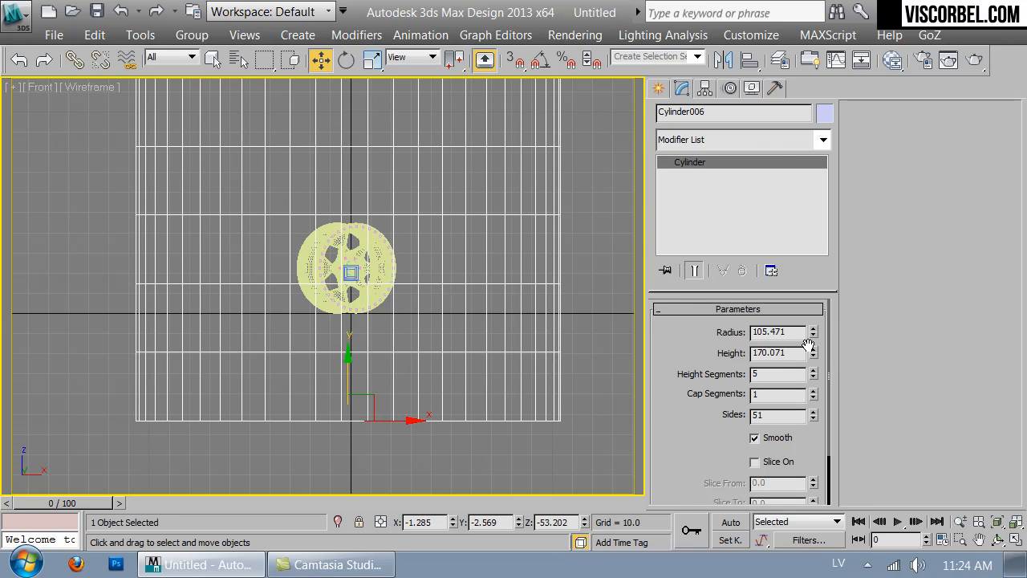
right_click(810, 381)
right_click(813, 375)
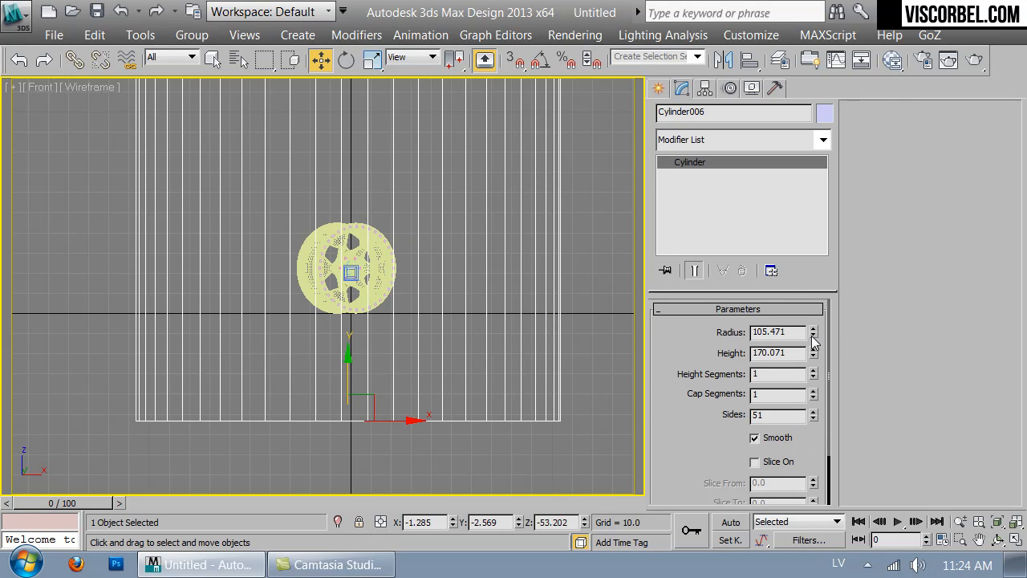
drag(813, 352, 812, 373)
drag(346, 366, 354, 325)
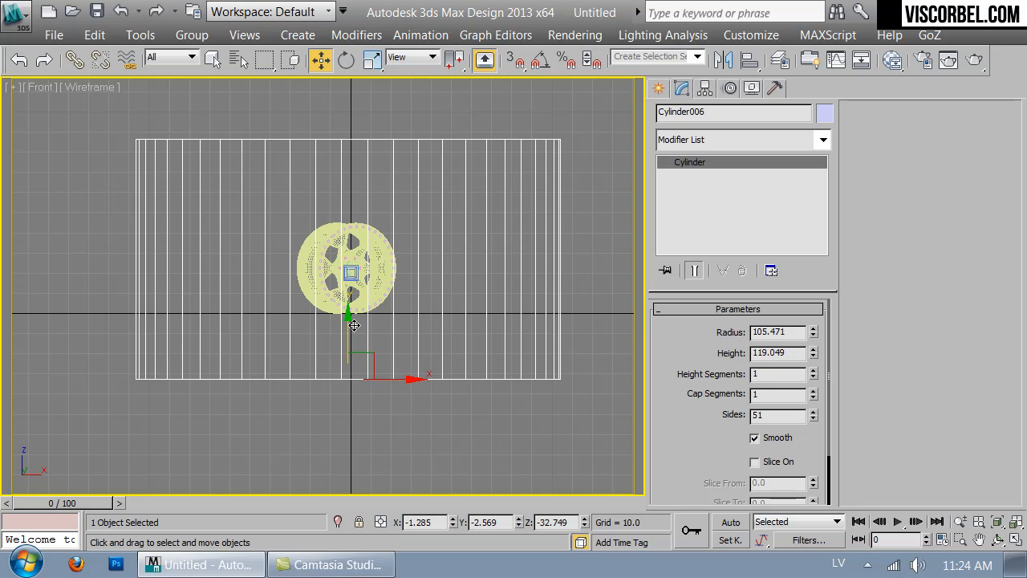
key(c)
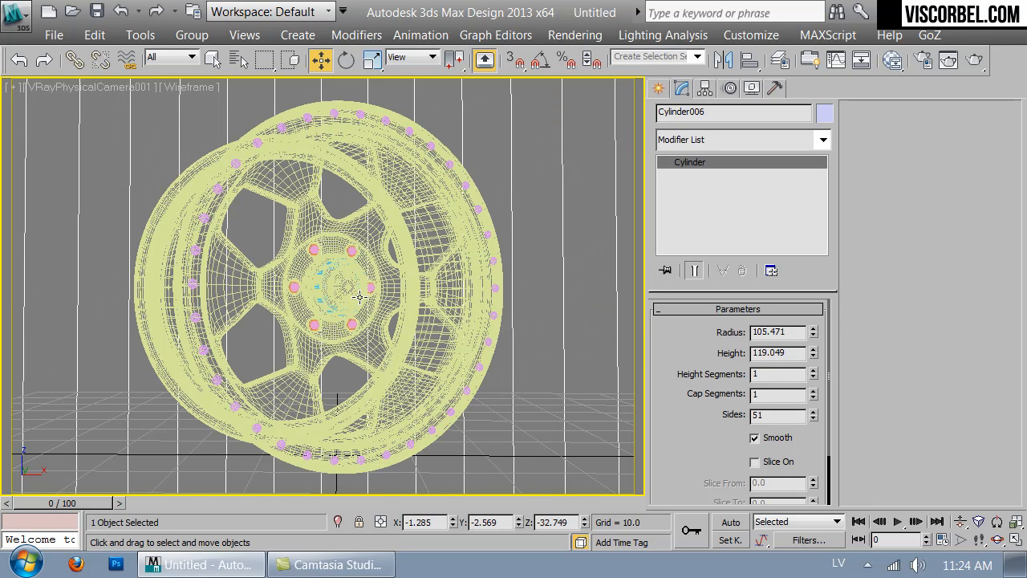
- Convert the cylinder to an Editable Poly and delete its top cap in the shaded top view
key(t)
key(F3)
right_click(387, 251)
mouse_move(549, 434)
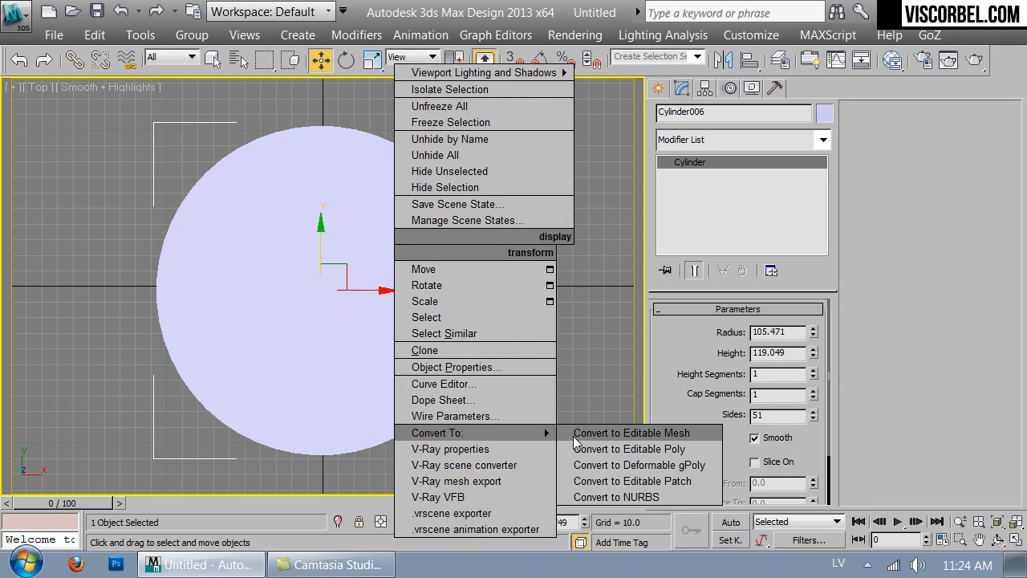
click(596, 448)
click(363, 383)
key(Delete)
click(369, 329)
key(Delete)
- Delete the cylinder's bottom cap in the perspective view, leaving only the open side wall around the wheel
key(p)
scroll(370, 318, down, 2)
alt+middle_drag(360, 385, 387, 290)
click(387, 289)
key(Delete)
key(ctrl+t)
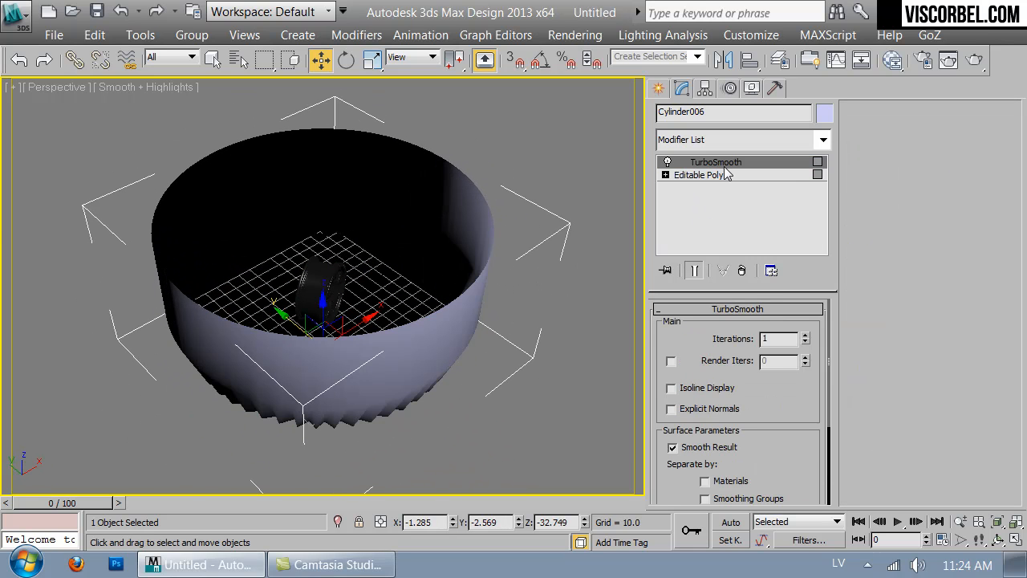
key(ctrl+z)
key(ctrl+z)
key(Delete)
click(706, 161)
click(710, 132)
click(709, 131)
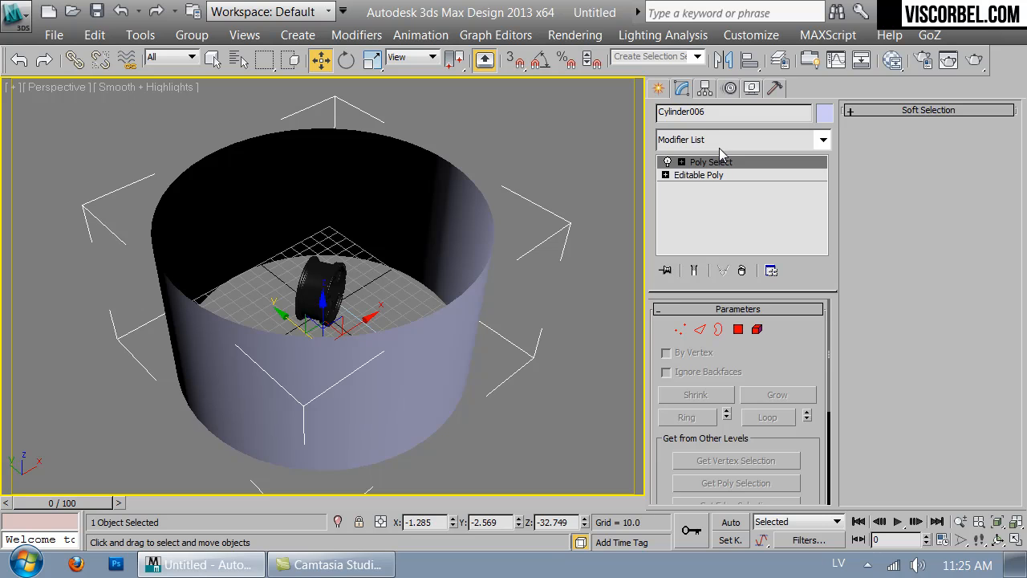
key(ctrl+z)
- Flip the normals of the cylinder's wall element so they face inward toward the wheel, then deselect the cylinder
key(5)
click(418, 376)
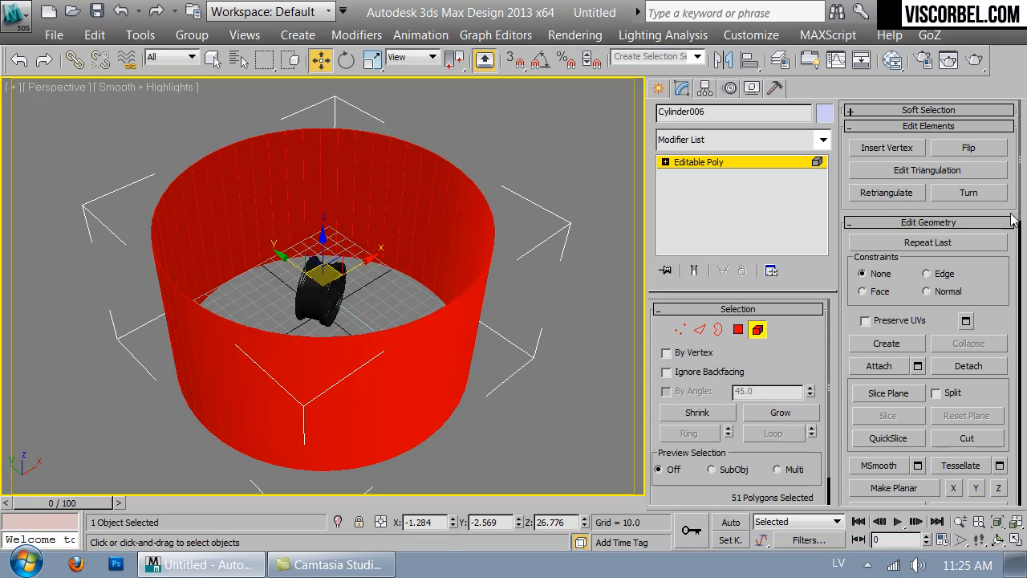
click(970, 148)
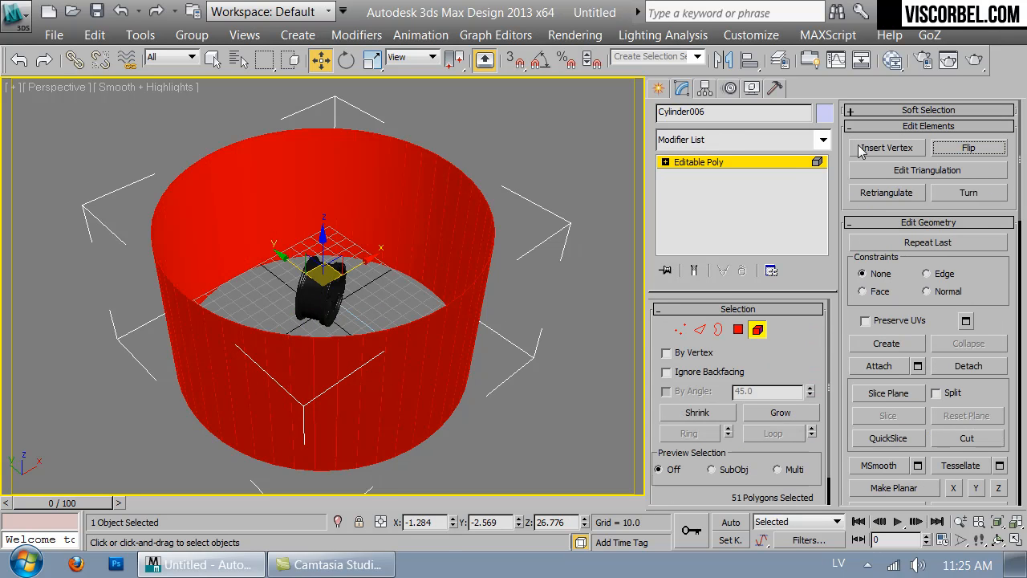
click(726, 161)
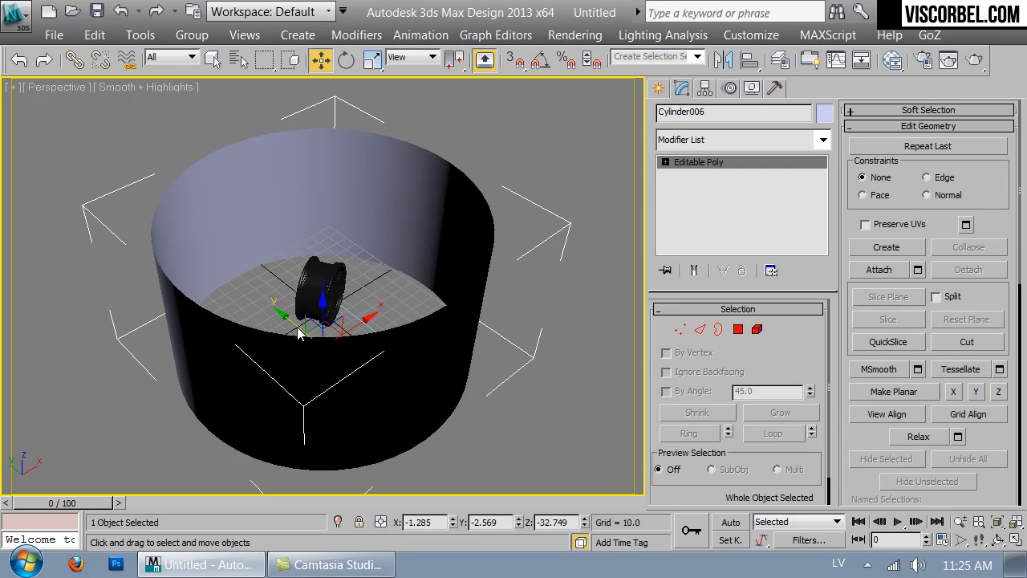
click(488, 408)
alt+middle_drag(387, 217, 482, 291)
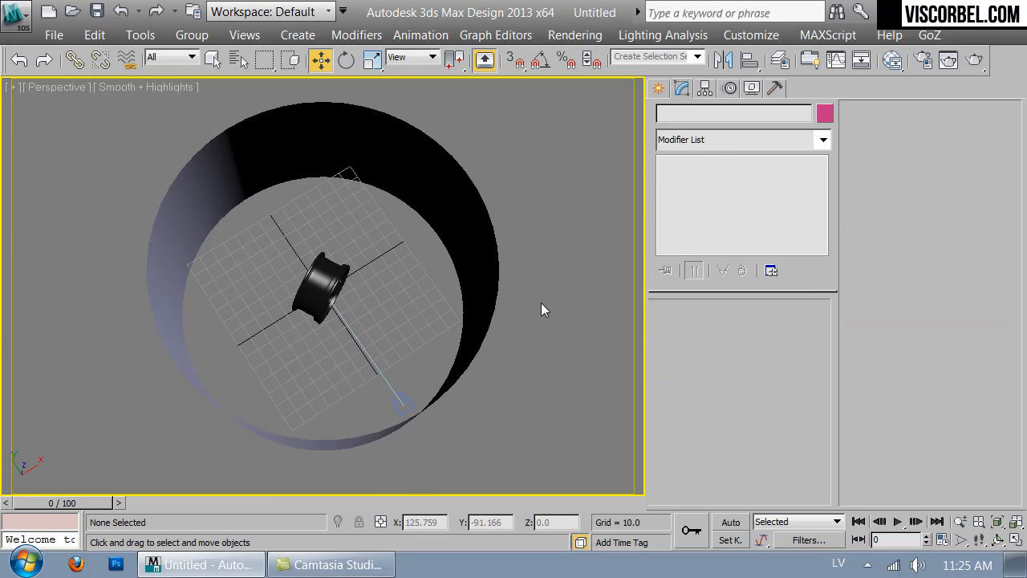
- Turn the first material slot into a VRayLightMtl and assign it to the cylinder wall in the camera view
key(c)
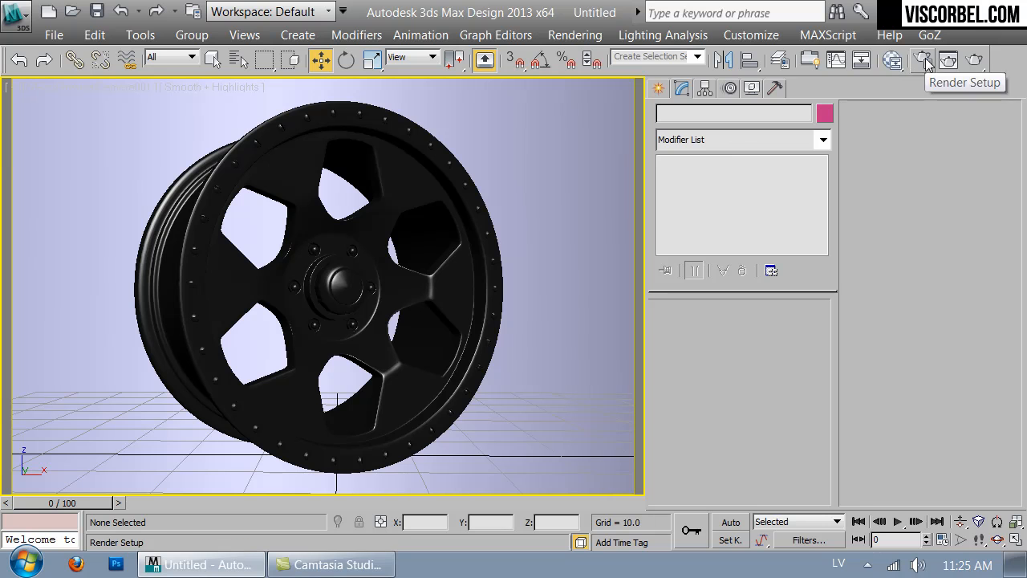
key(m)
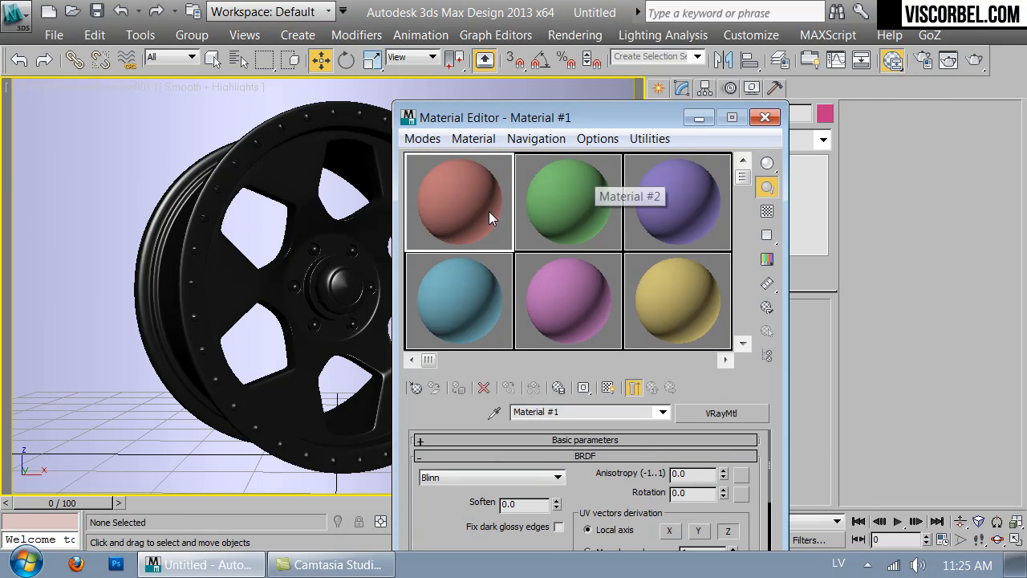
click(416, 389)
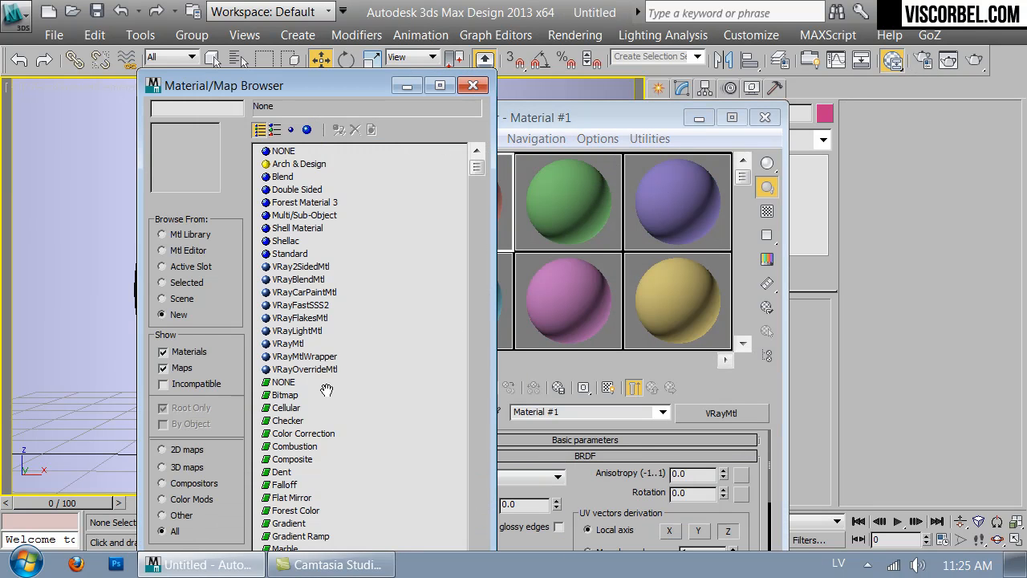
double_click(289, 331)
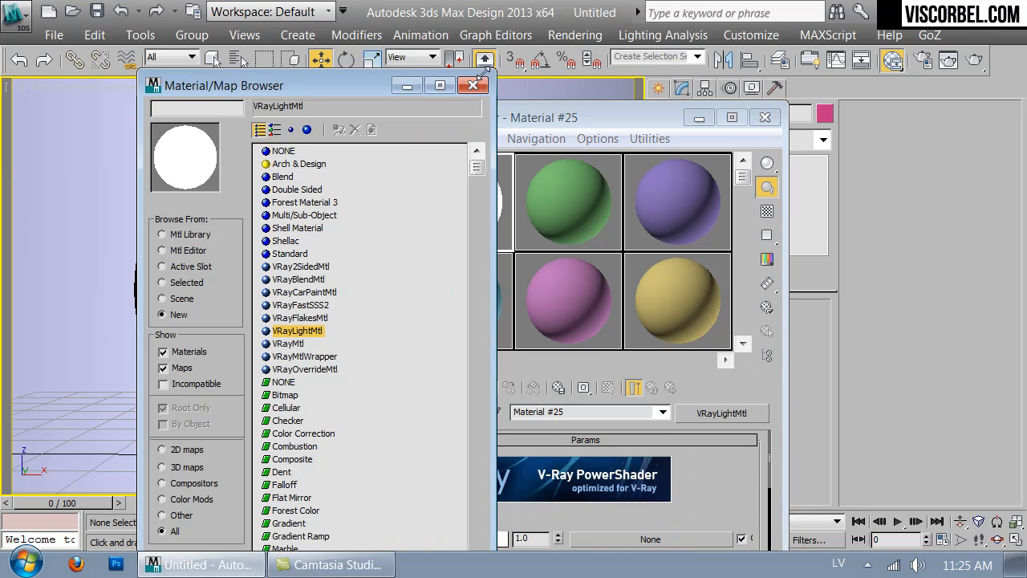
click(475, 84)
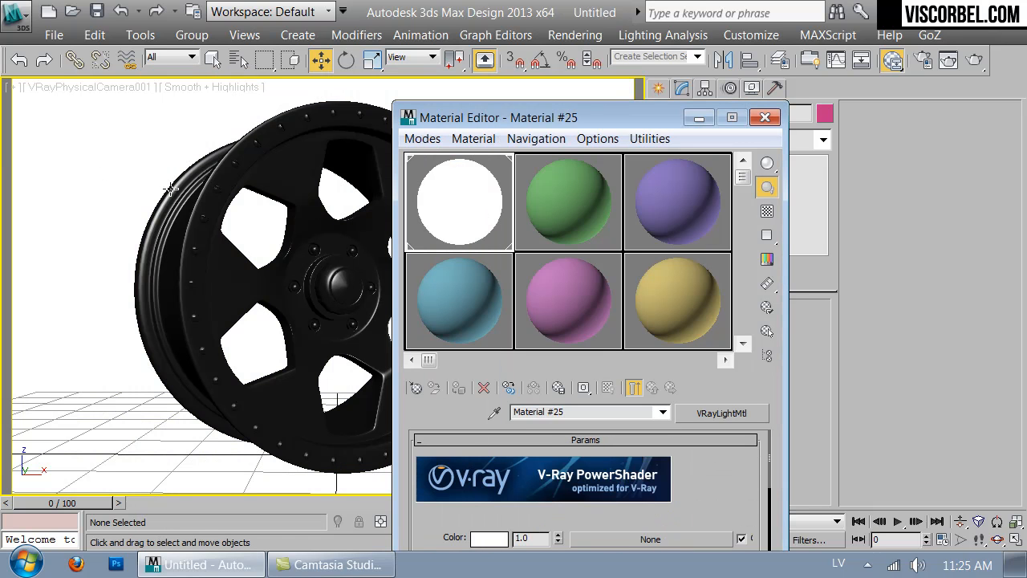
- Start the ActiveShade render and disable the warning for unsupported features in the V-Ray RT settings
click(974, 59)
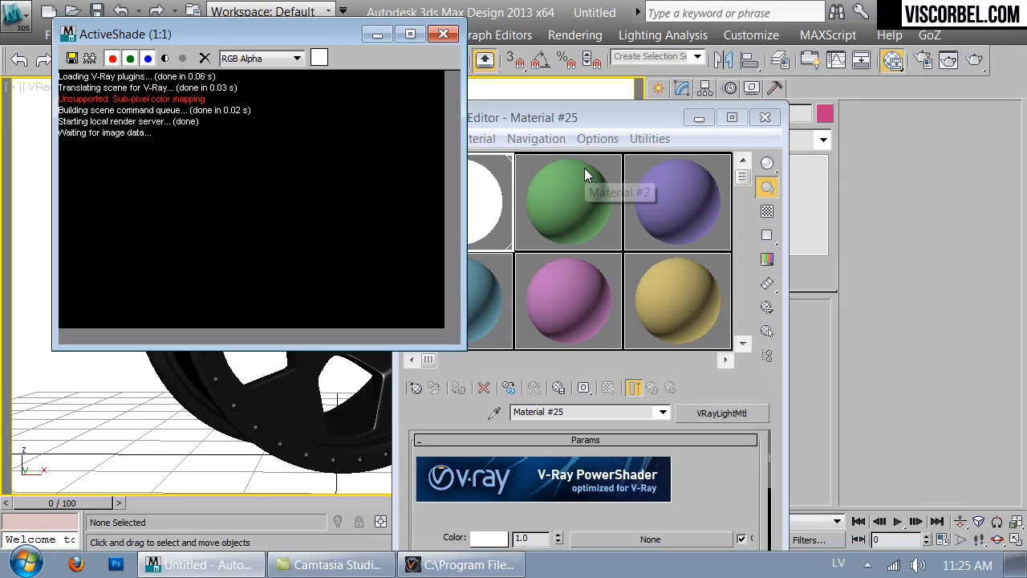
click(922, 61)
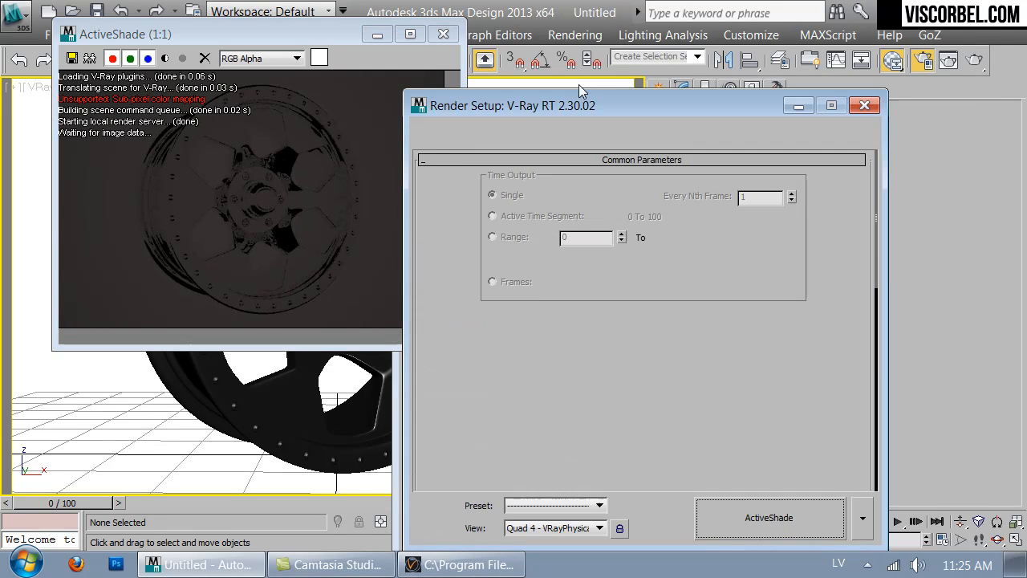
click(509, 134)
scroll(492, 447, down, 5)
click(494, 464)
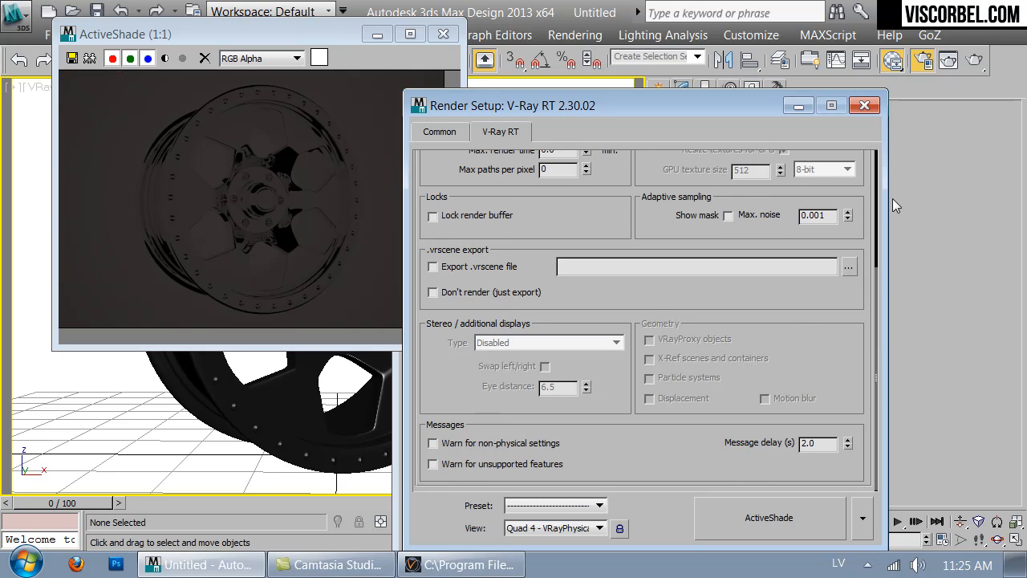
- Close the render settings, move the ActiveShade window aside, and select VRayPhysicalCamera001 from the scene's object list
click(863, 108)
drag(294, 29, 789, 81)
click(239, 58)
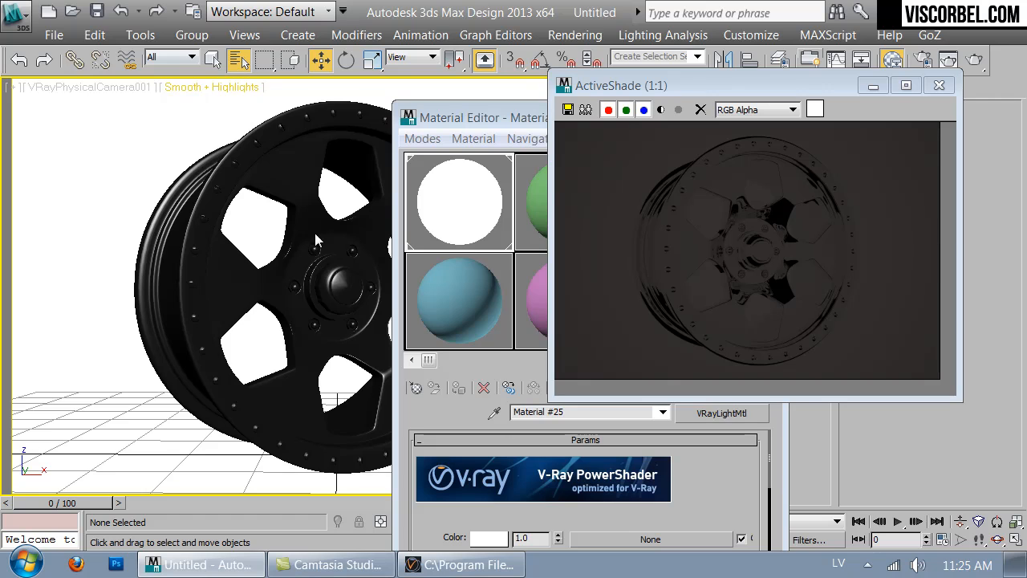
click(115, 143)
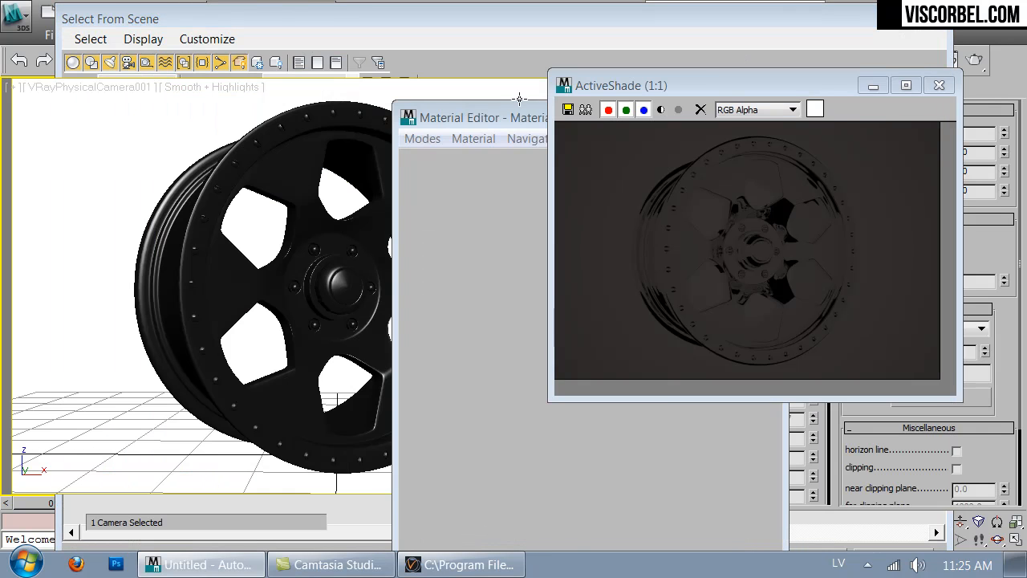
drag(483, 120, 251, 138)
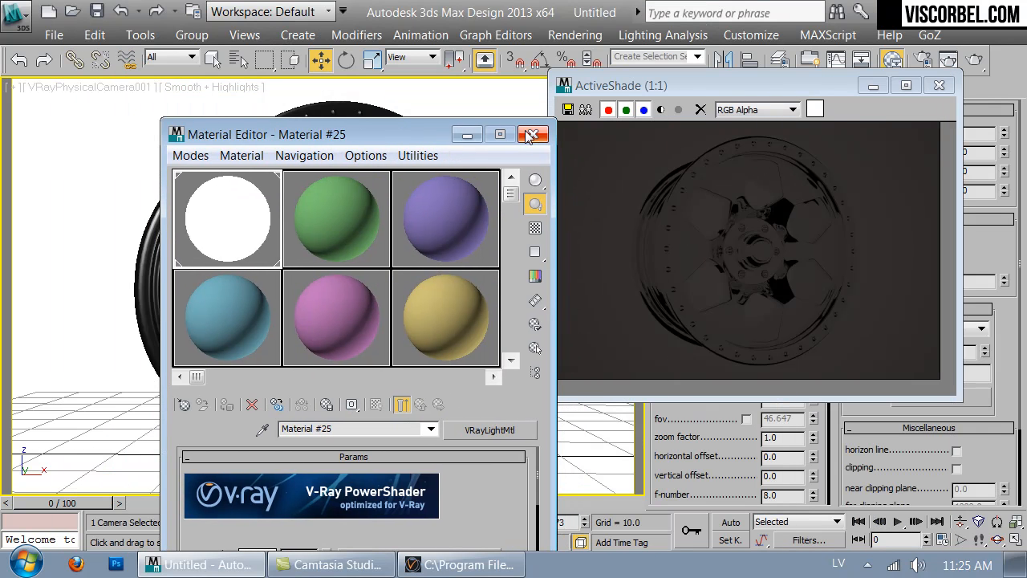
- Turn off vignetting and set the white balance to Neutral for the V-Ray physical camera
click(530, 136)
drag(782, 92, 396, 91)
scroll(736, 388, down, 3)
scroll(736, 387, down, 3)
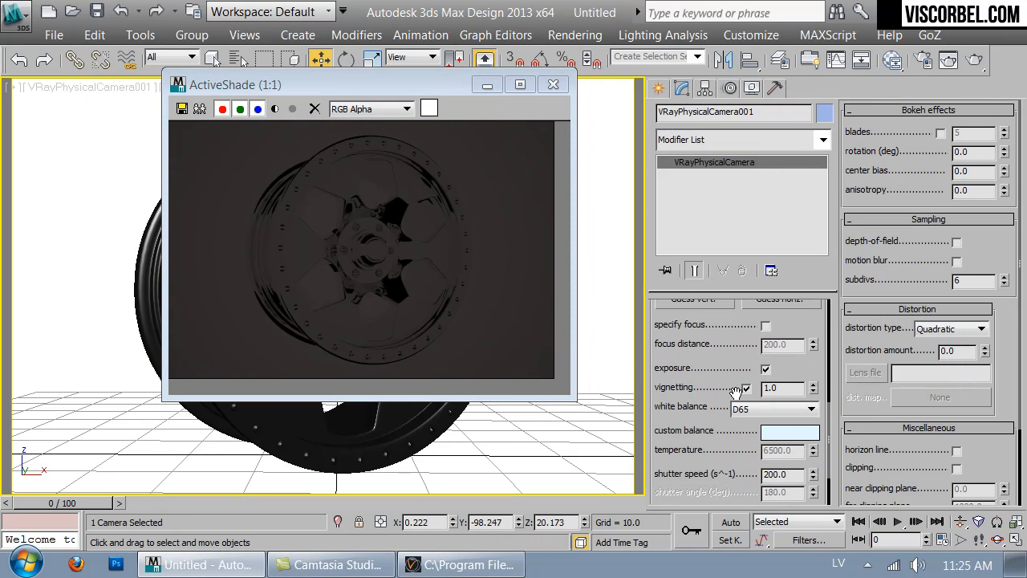
click(746, 388)
click(772, 409)
click(750, 422)
scroll(709, 453, down, 2)
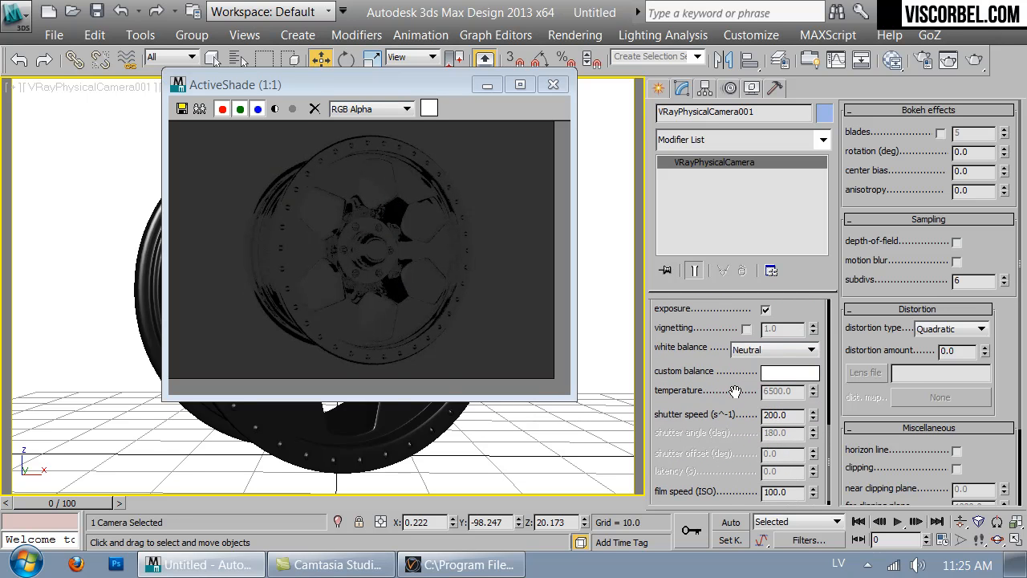
- Set the V-Ray physical camera's shutter speed to 20 to brighten the render
double_click(779, 407)
text(20)
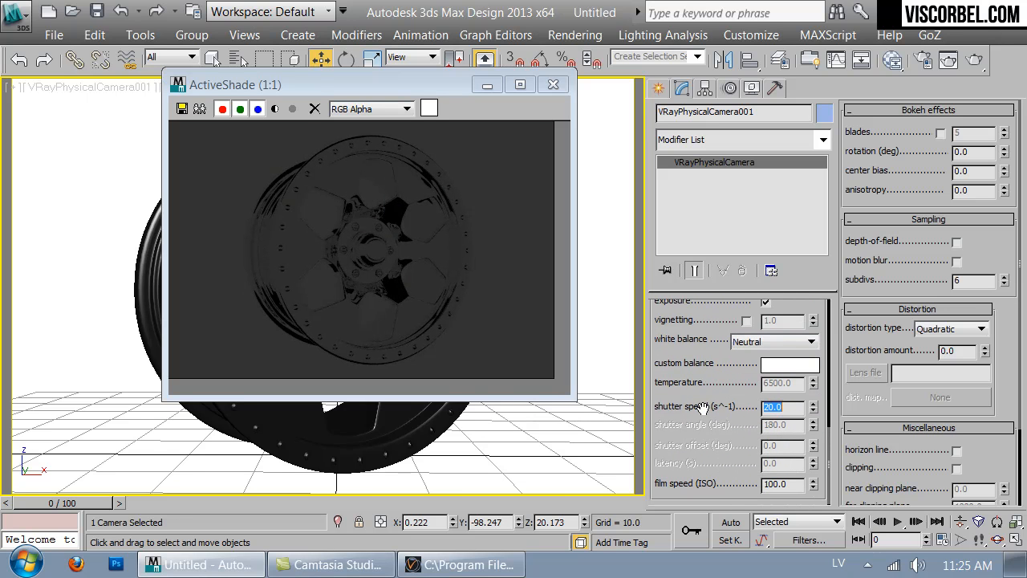
key(Return)
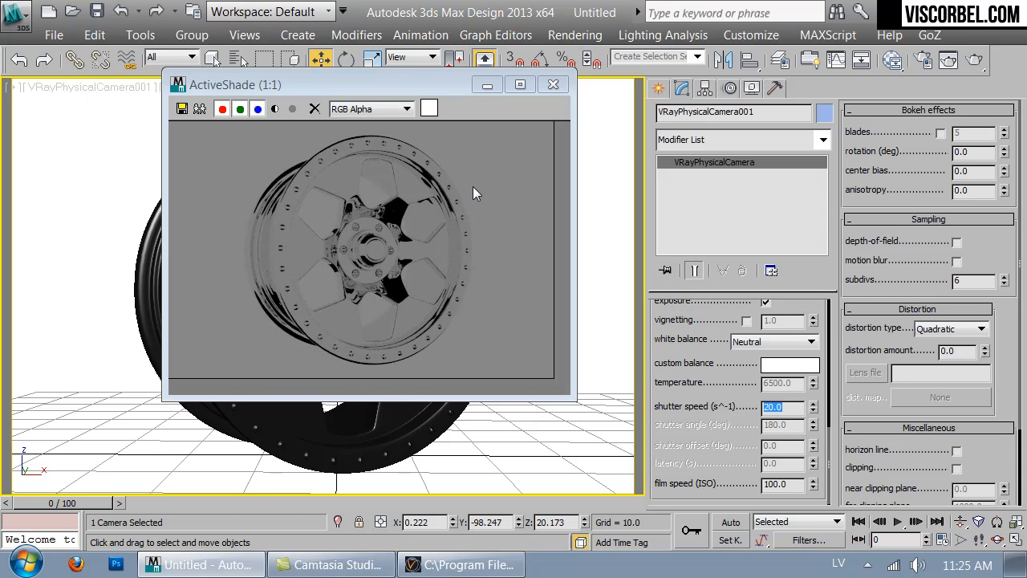
- Close the ActiveShade render and bring up the VRayLightMtl's color and opacity parameters in the Material Editor
click(552, 86)
key(m)
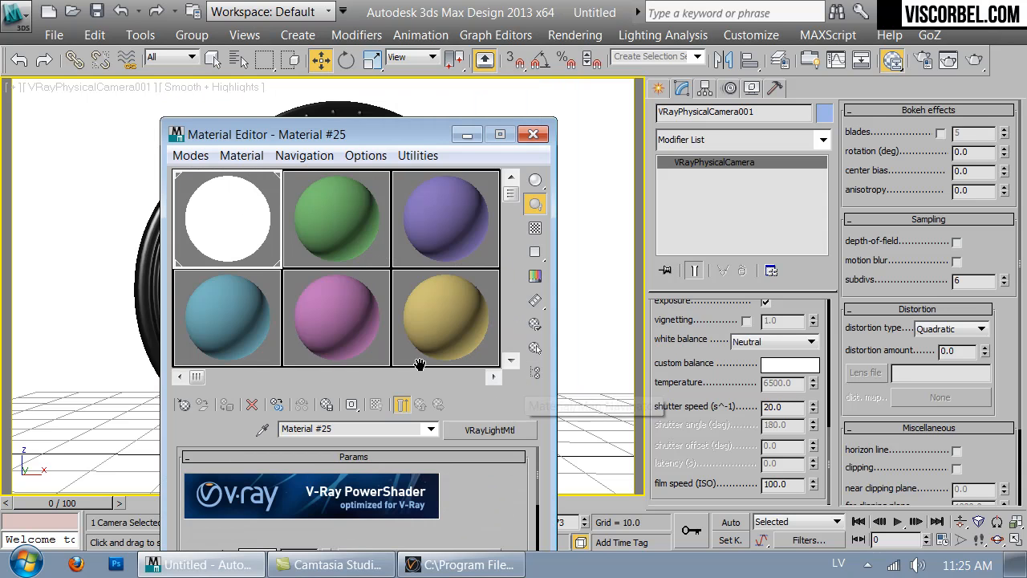
drag(390, 132, 557, 41)
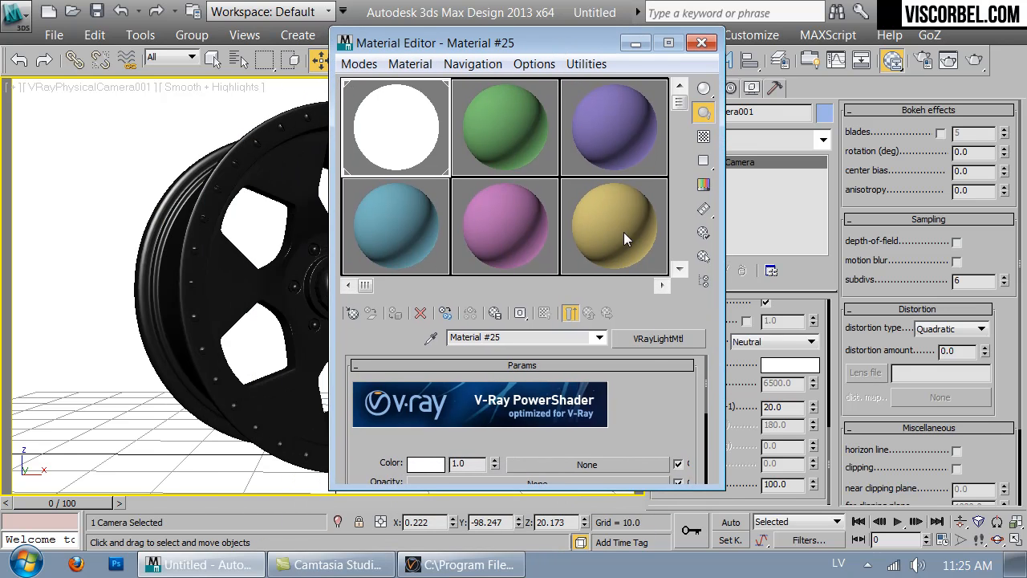
drag(658, 397, 605, 338)
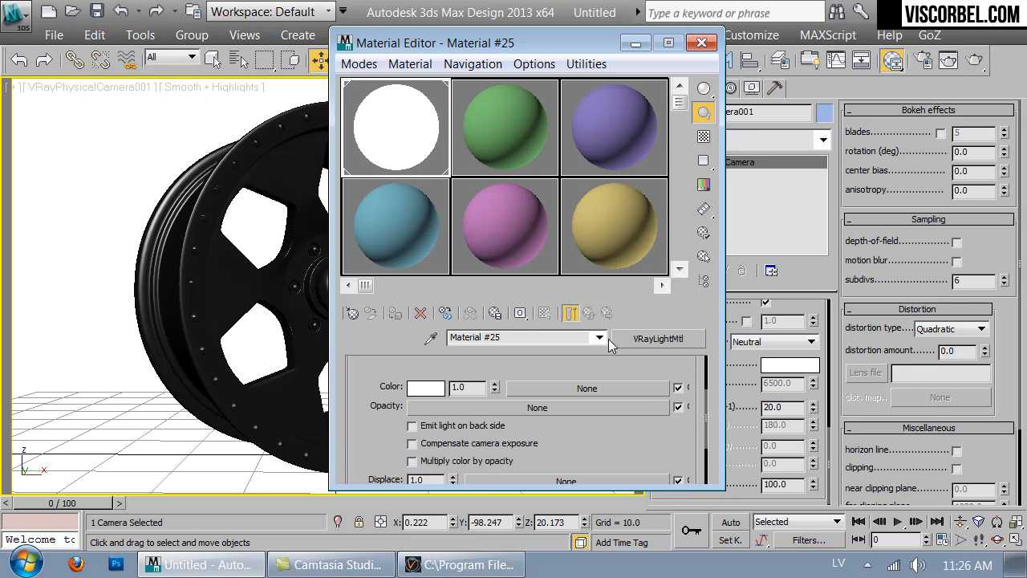
- Switch to Photoshop and create a white 2048 × 1024 pixel RGB document at 32 bit
click(116, 565)
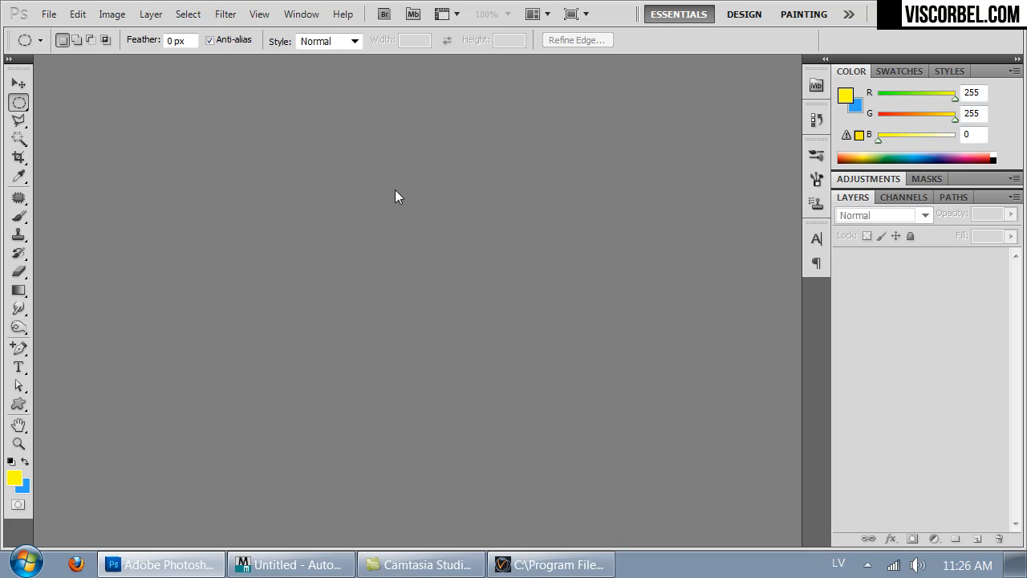
key(ctrl+n)
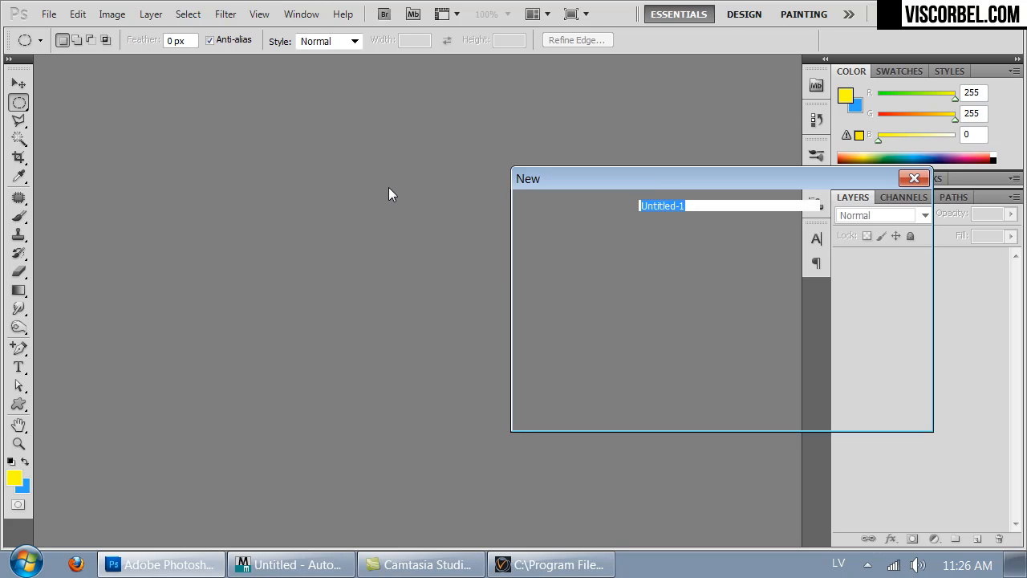
click(682, 271)
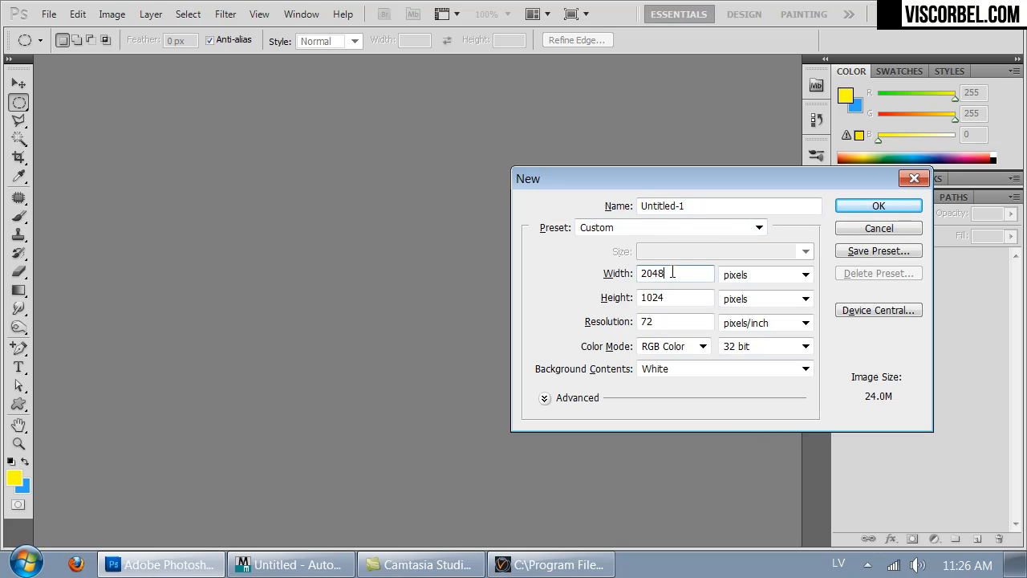
key(Tab)
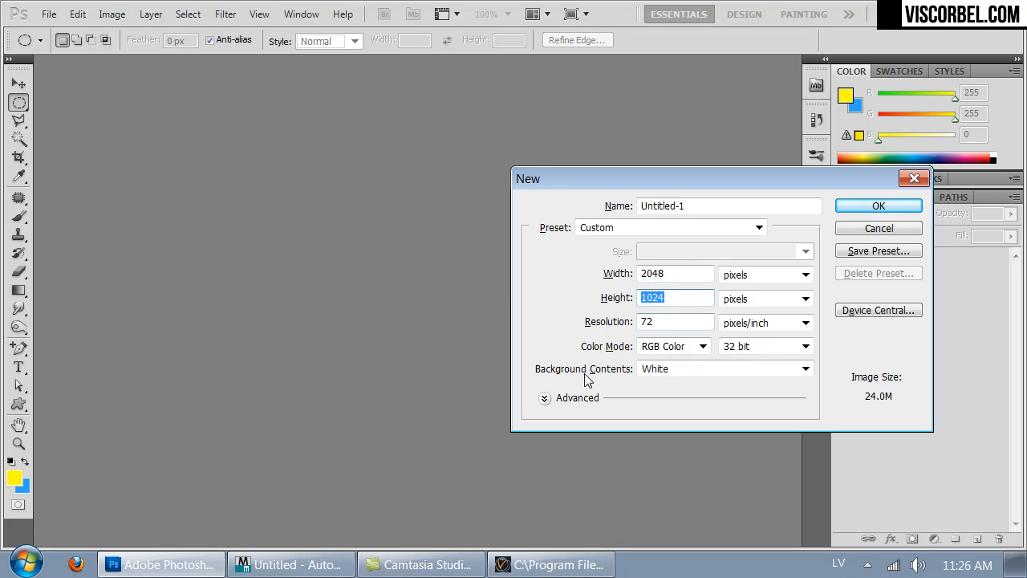
click(642, 351)
click(653, 353)
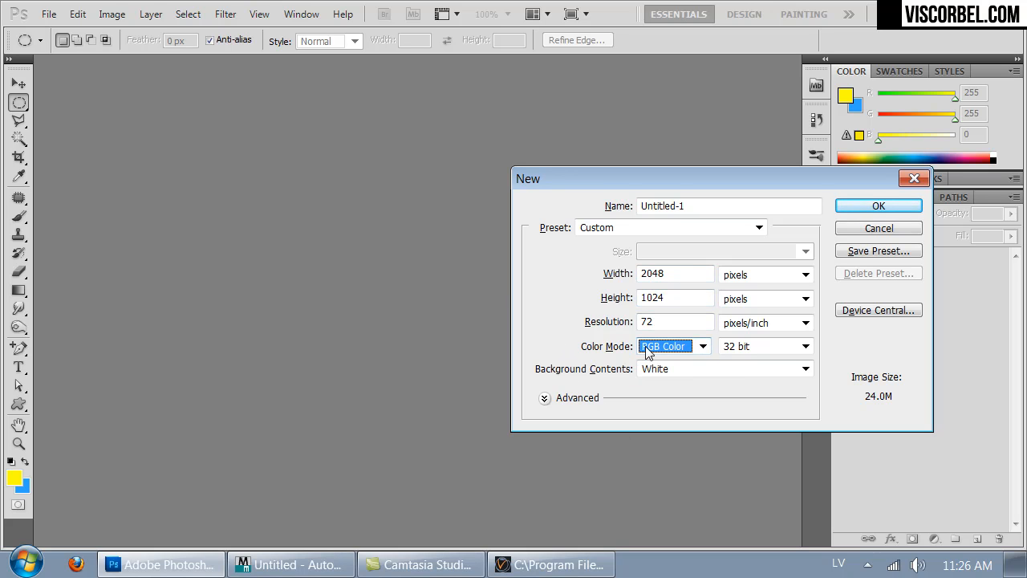
click(772, 353)
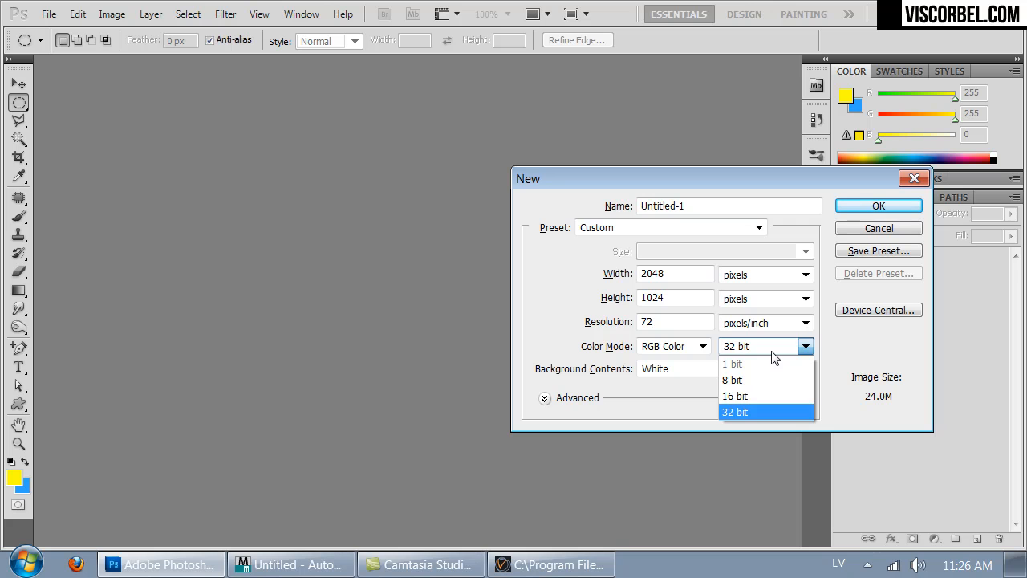
click(772, 351)
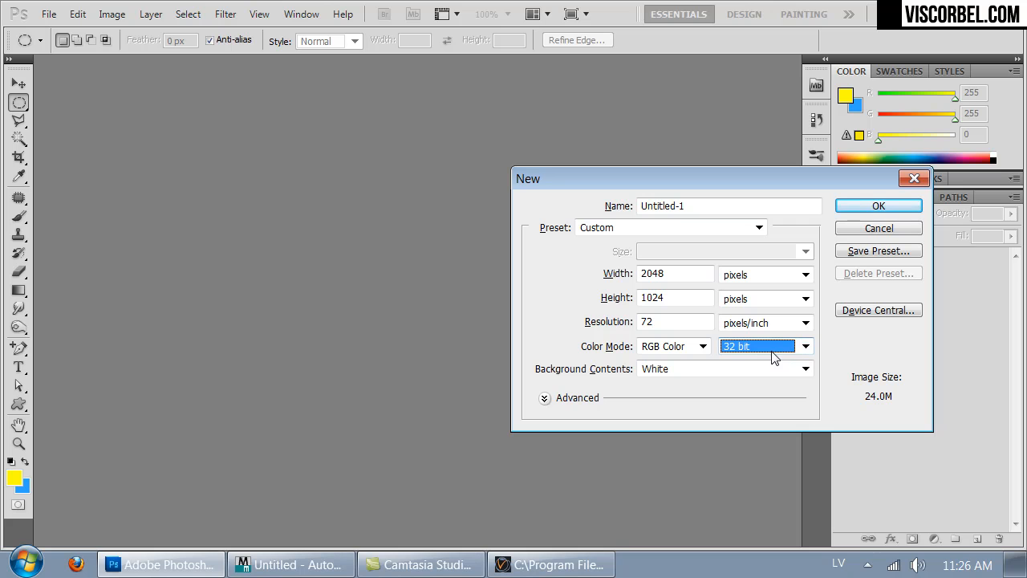
click(869, 203)
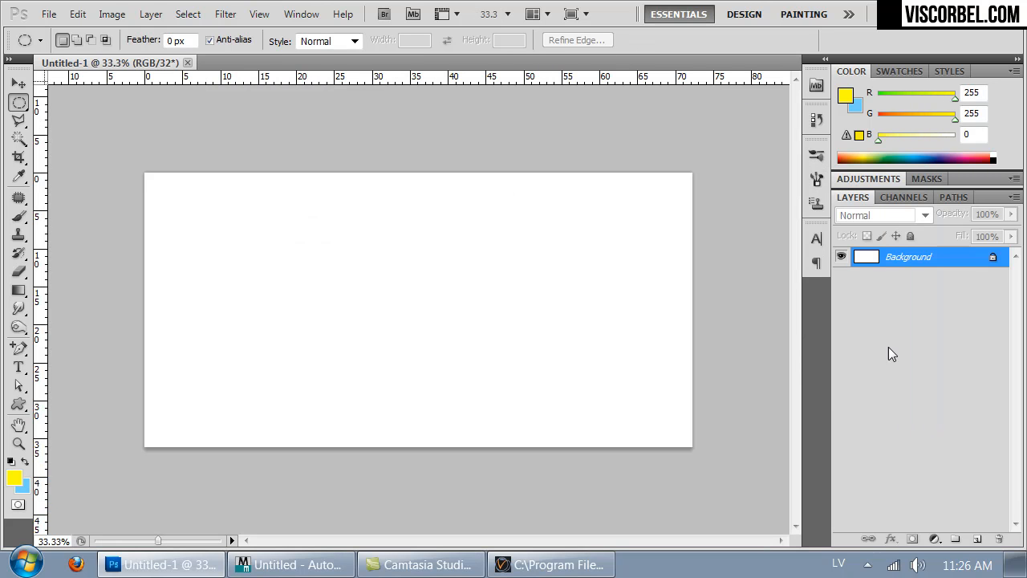
- Add a new layer and make a full-width rectangular selection over roughly the bottom quarter of the canvas
click(975, 542)
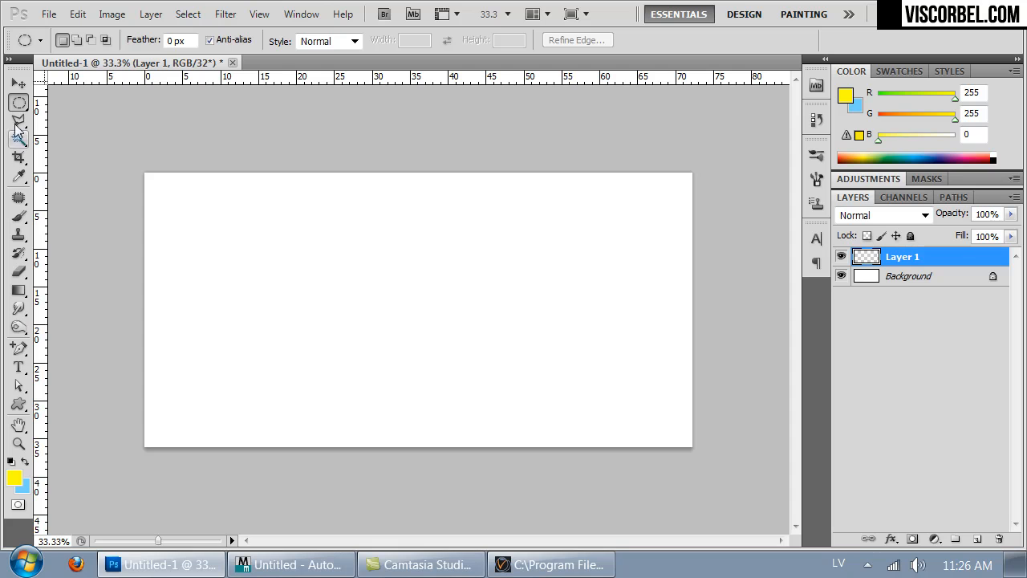
click(27, 106)
click(104, 101)
drag(736, 500, 93, 377)
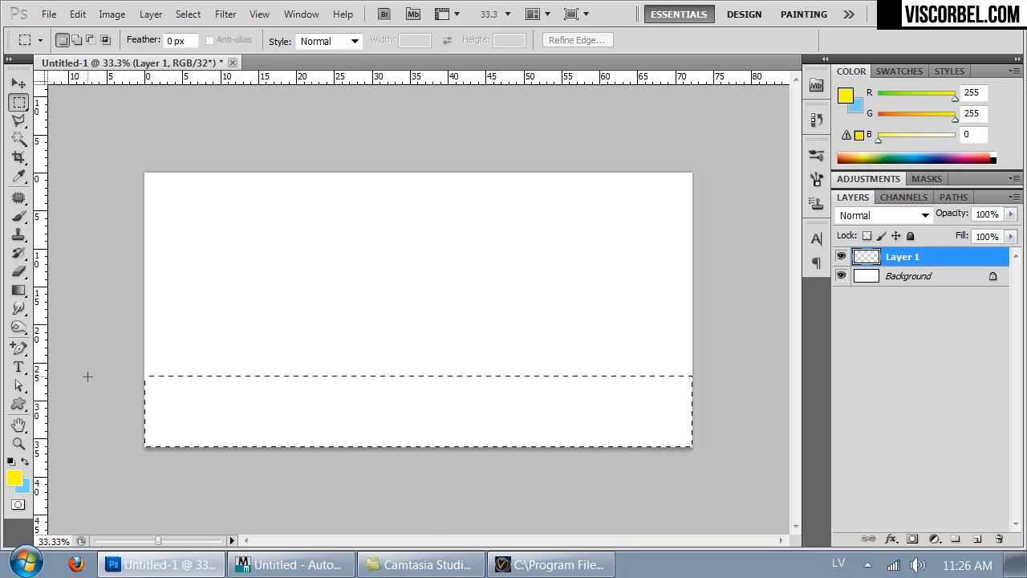
- Fill the selected strip with a vertical linear gradient from grey at its upper edge to black at the bottom
click(20, 289)
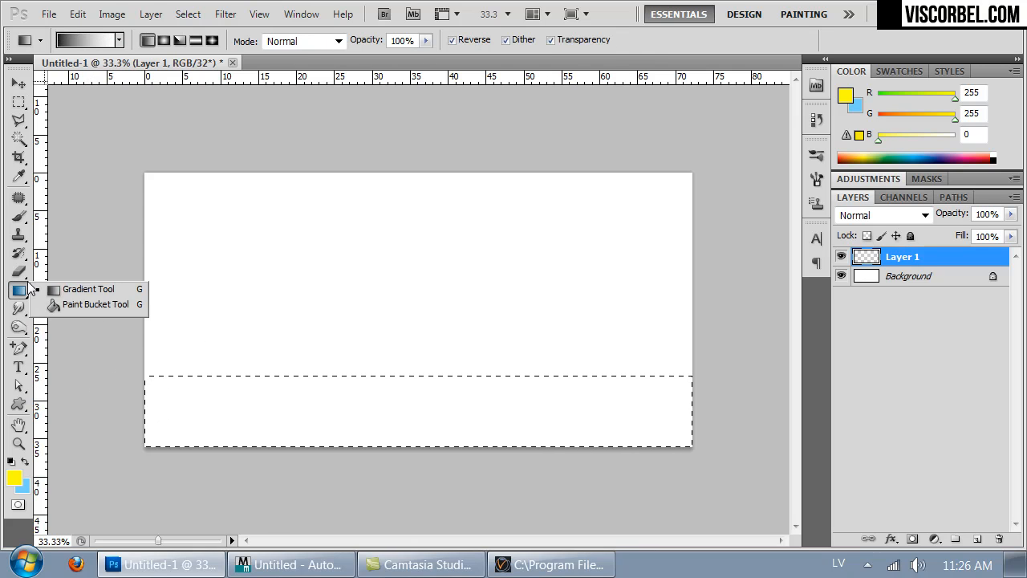
click(50, 290)
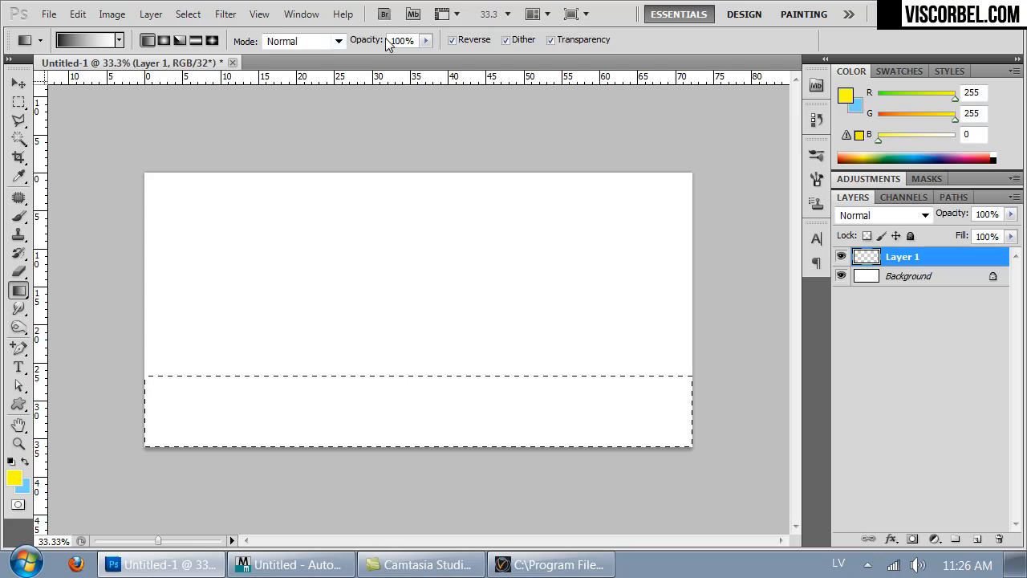
mouse_move(417, 373)
shift+mouse_down()
mouse_move(422, 453)
mouse_move(412, 372)
shift+mouse_up()
drag(394, 248, 424, 484)
shift+drag(412, 290, 400, 443)
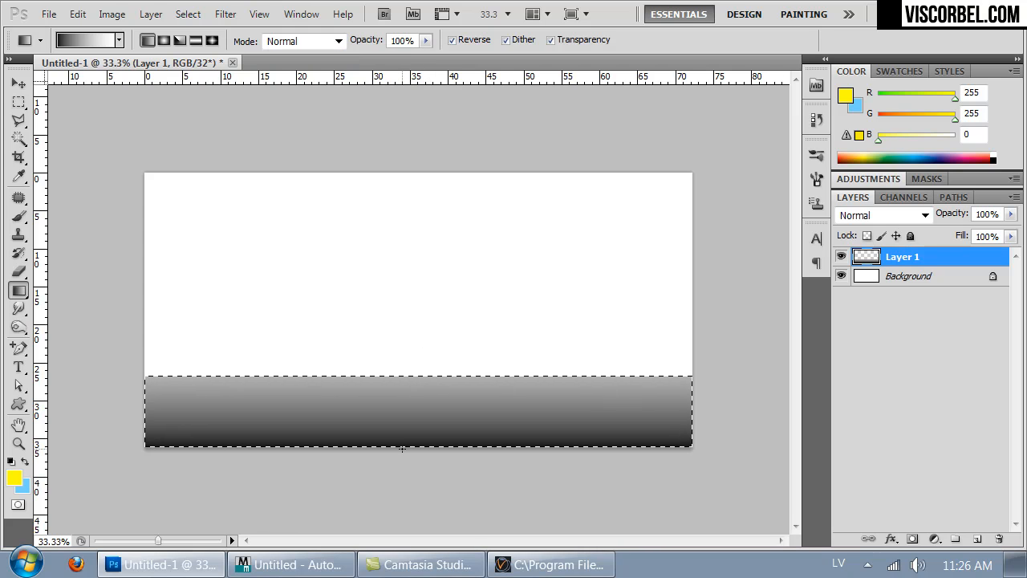
- Deselect the strip and darken its gradient with Hue/Saturation at a Lightness of -67
key(ctrl+d)
key(ctrl+u)
drag(743, 335, 690, 338)
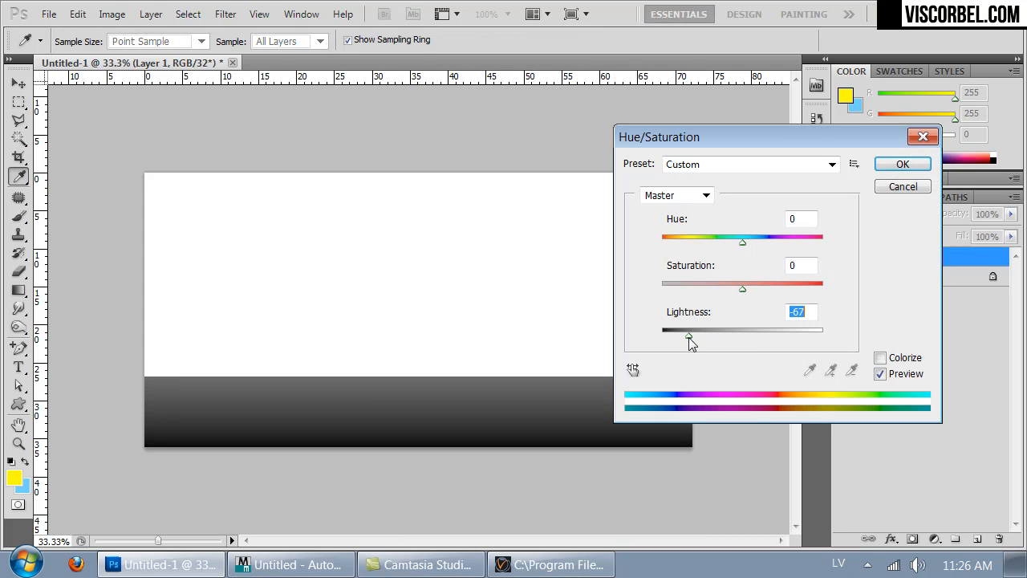
click(905, 164)
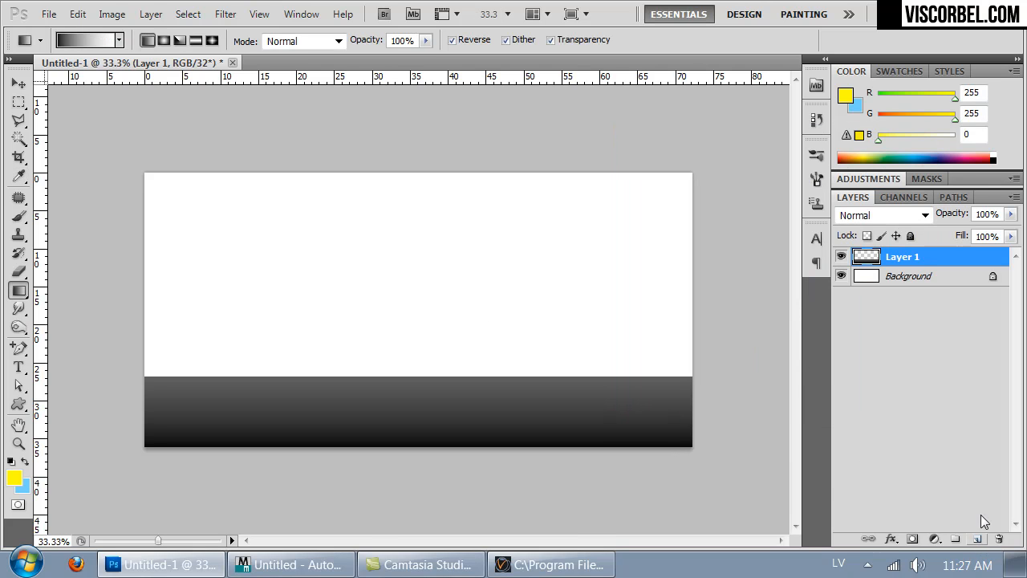
- Fill the Background layer with a vertical gradient running from white at the dark strip's edge to black near the top
click(921, 281)
drag(329, 167, 328, 404)
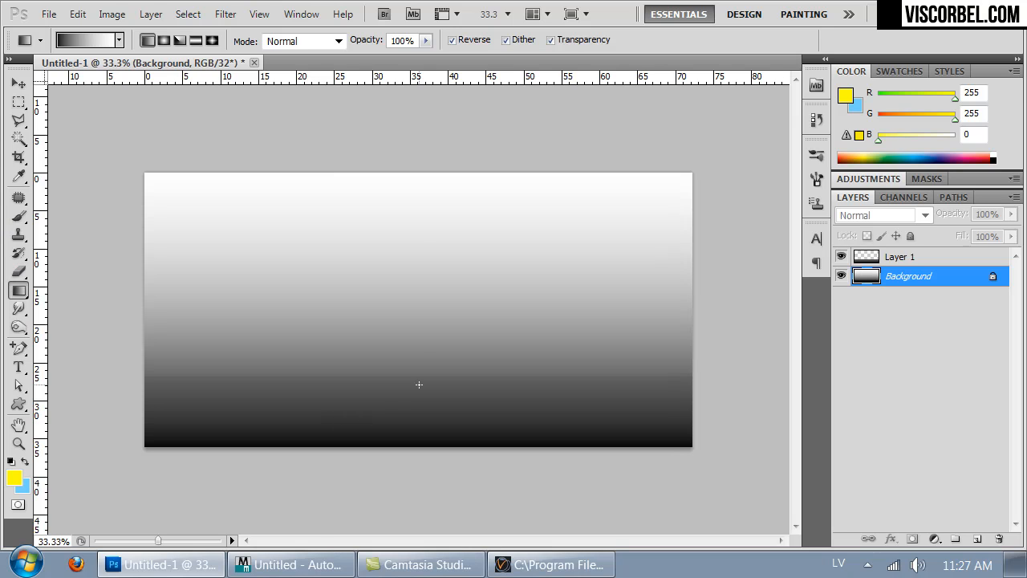
drag(422, 356, 416, 54)
drag(432, 377, 429, 126)
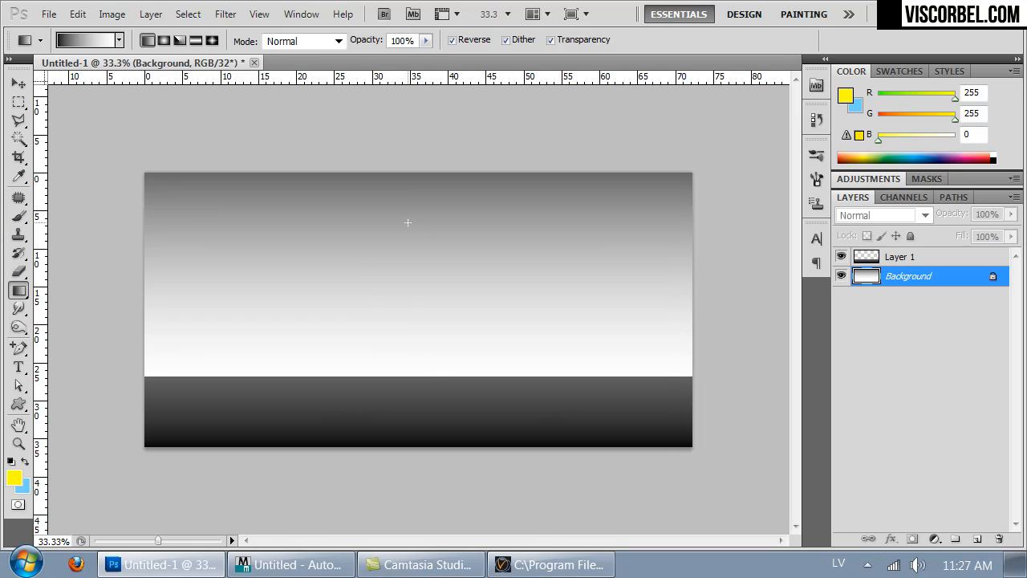
drag(411, 376, 407, 145)
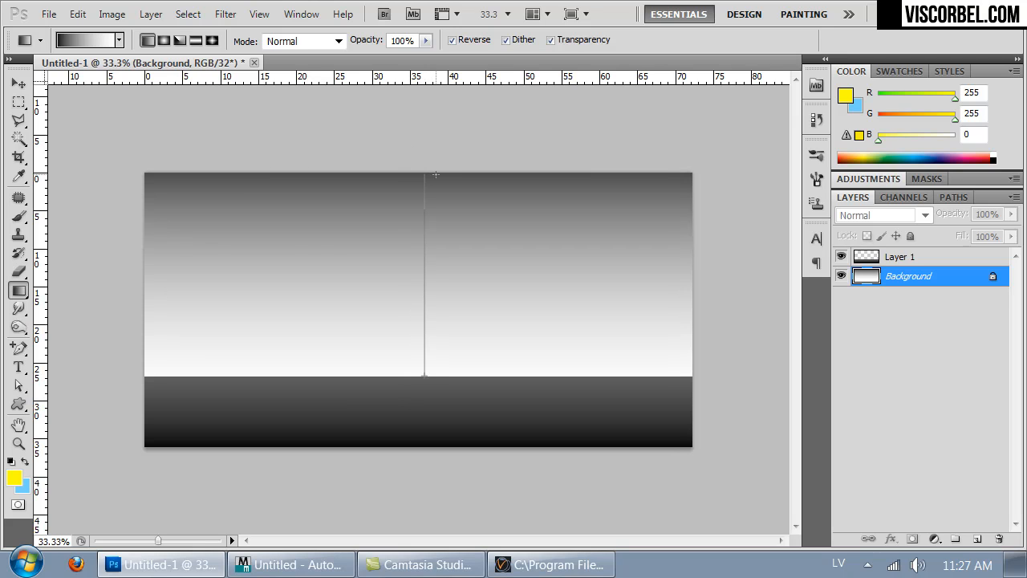
drag(437, 173, 436, 174)
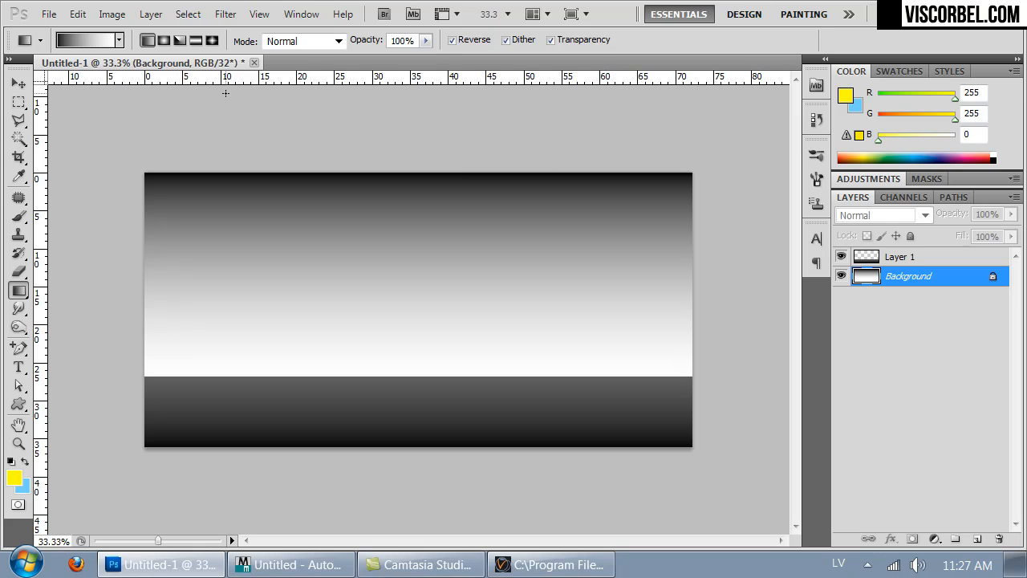
drag(418, 406, 424, 206)
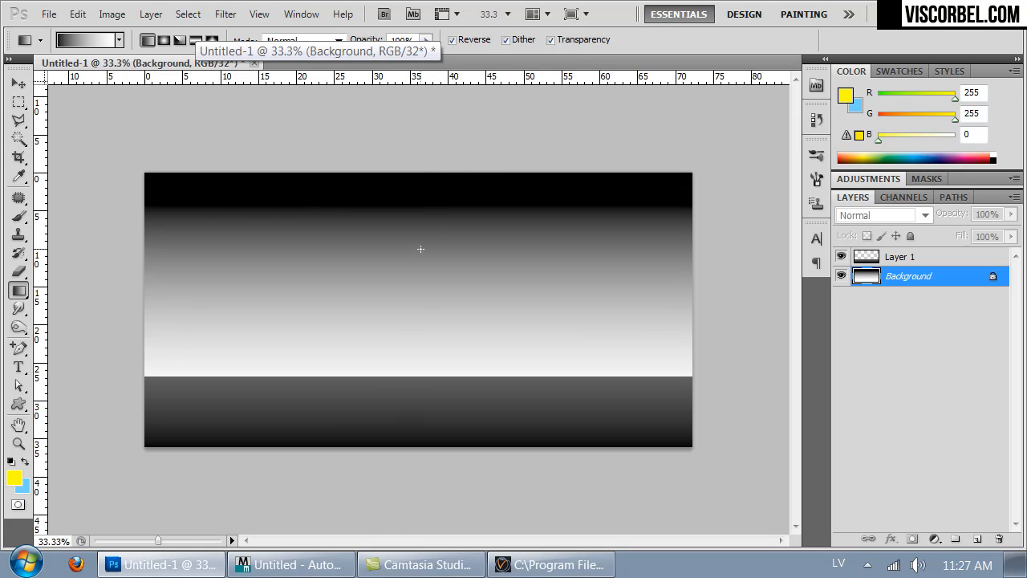
- Soften the Background layer's gradient with a Gaussian Blur of less than 250 pixels radius
click(224, 13)
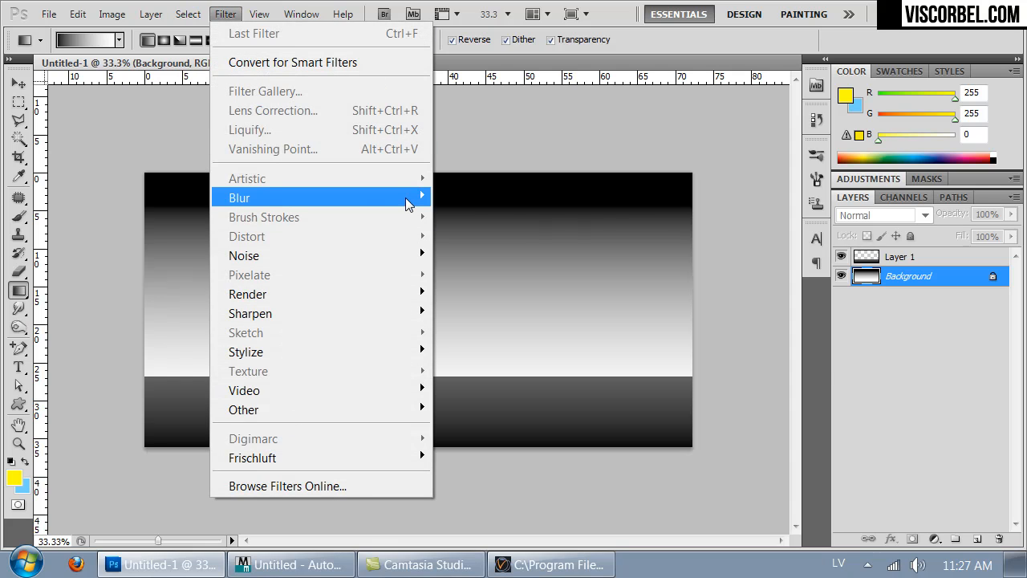
mouse_move(386, 199)
click(177, 274)
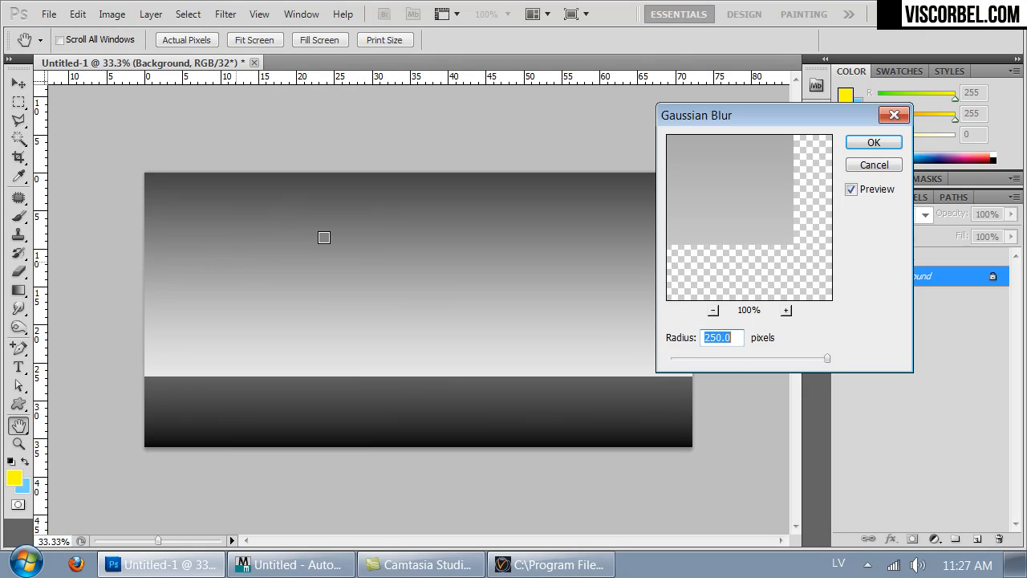
drag(827, 358, 780, 355)
click(864, 153)
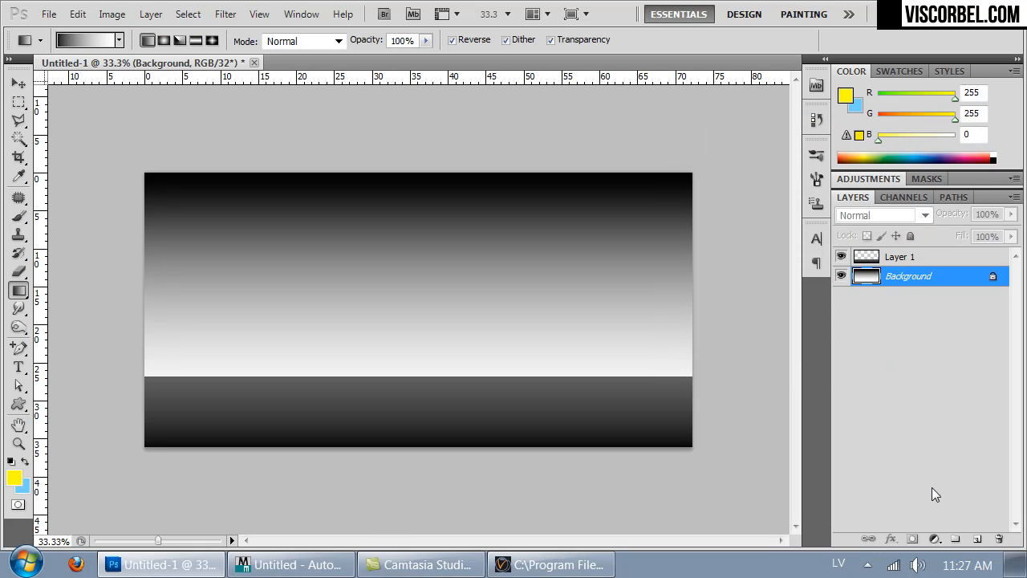
- Add a new layer above the Background and set the Brush's foreground color to white with 32-bit RGB values of about 16.56
click(974, 539)
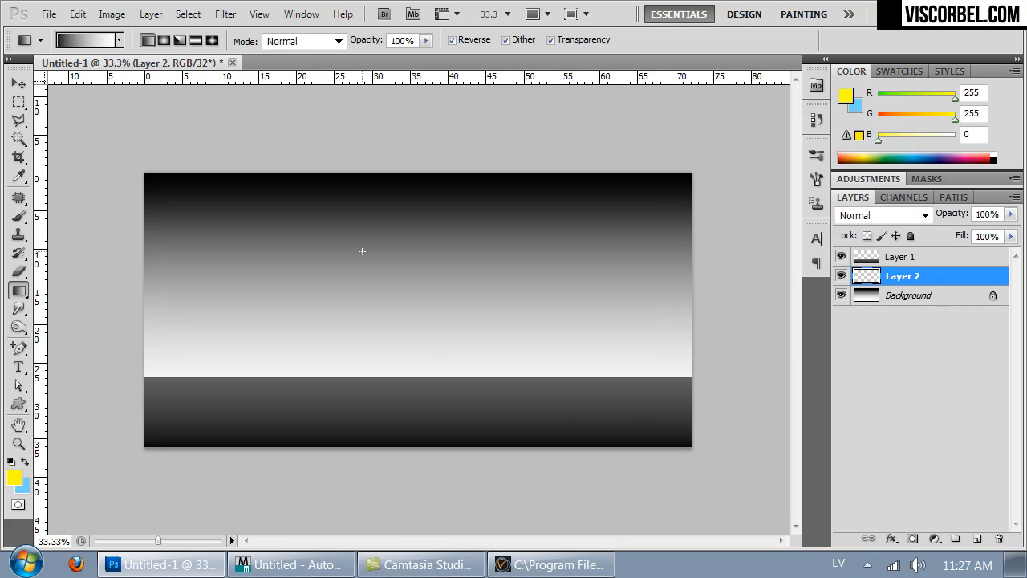
click(19, 215)
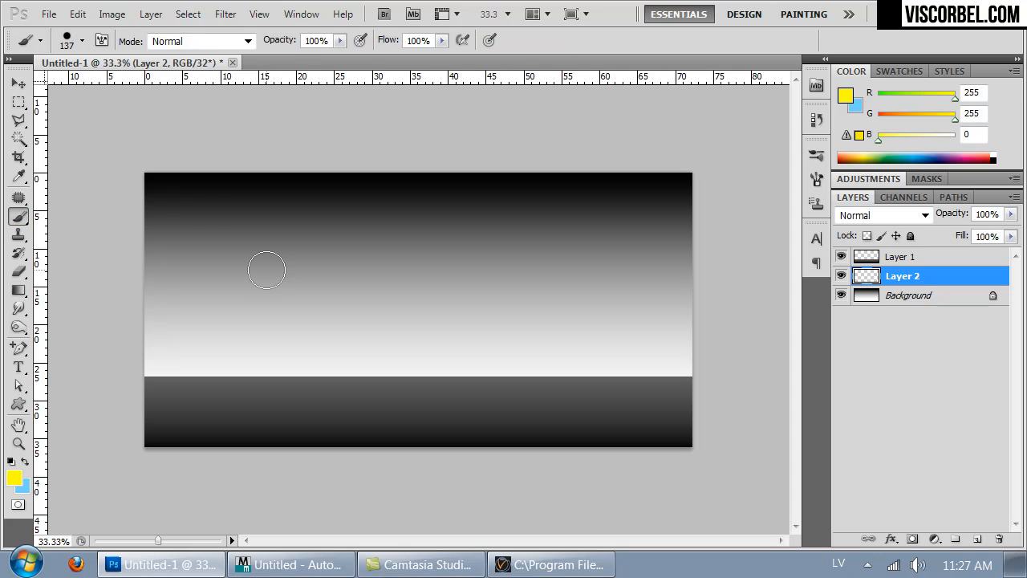
click(17, 478)
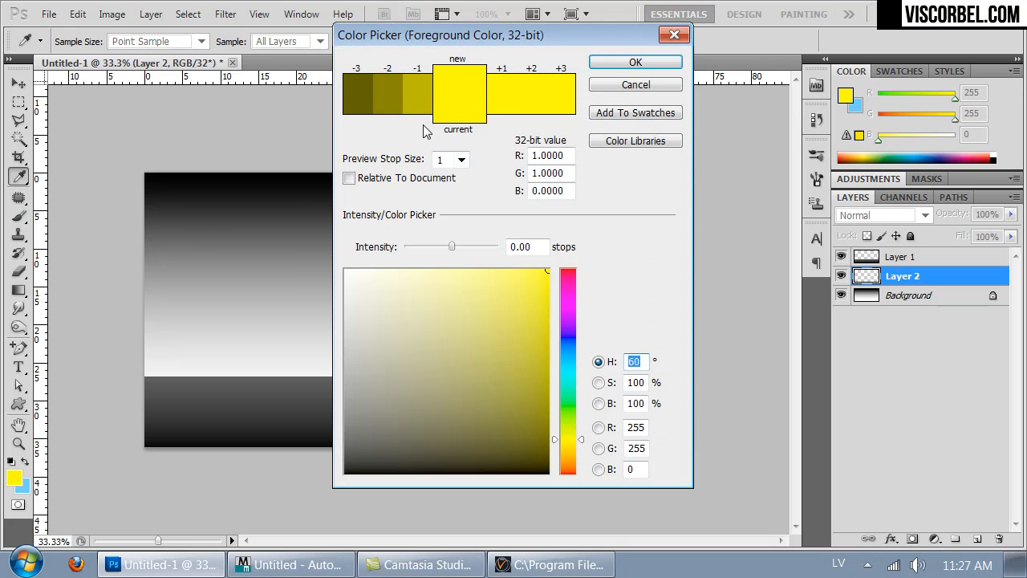
click(346, 271)
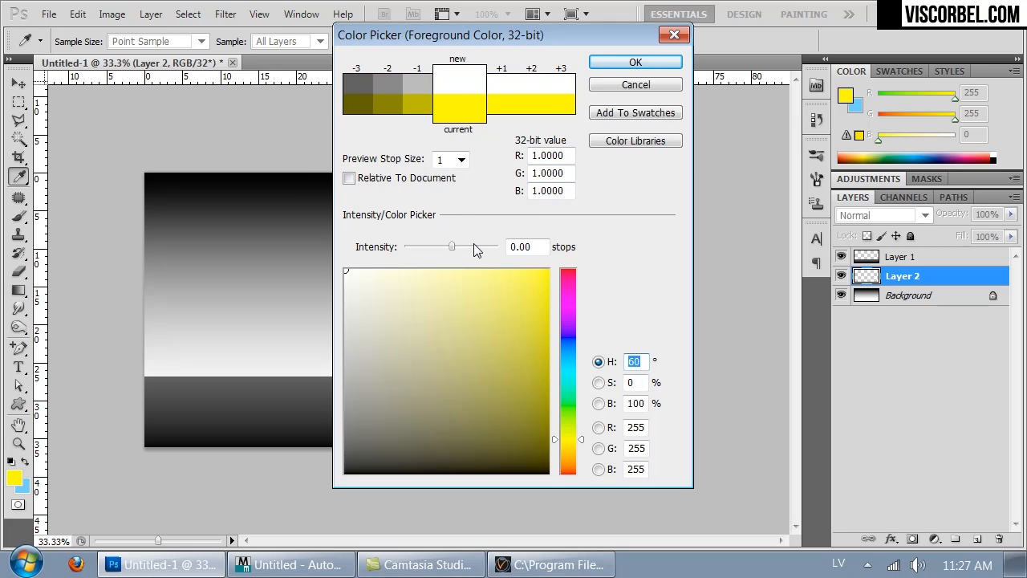
drag(473, 247, 513, 247)
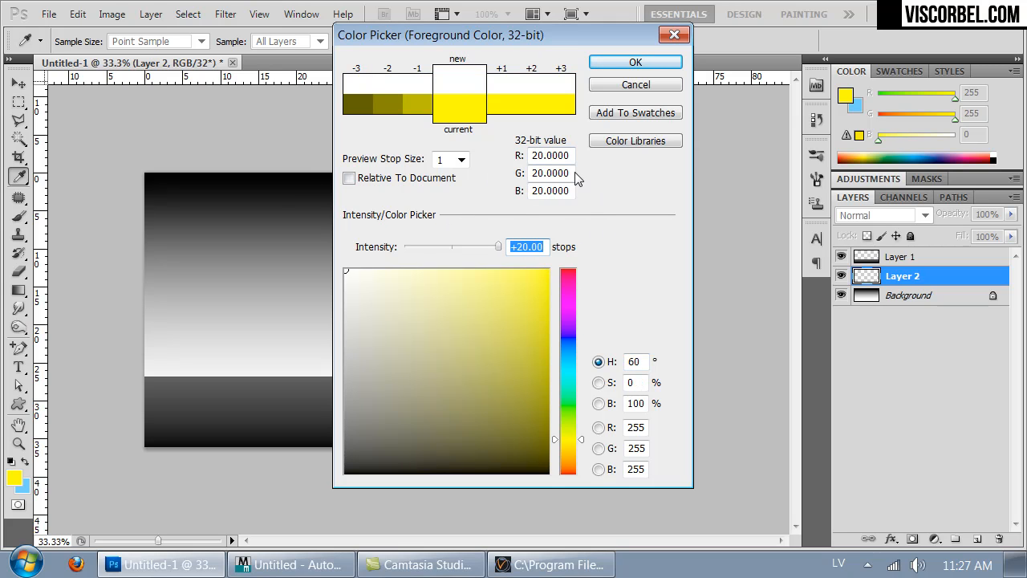
mouse_move(498, 247)
mouse_down()
mouse_move(463, 245)
mouse_move(480, 243)
mouse_up()
click(663, 63)
key(b)
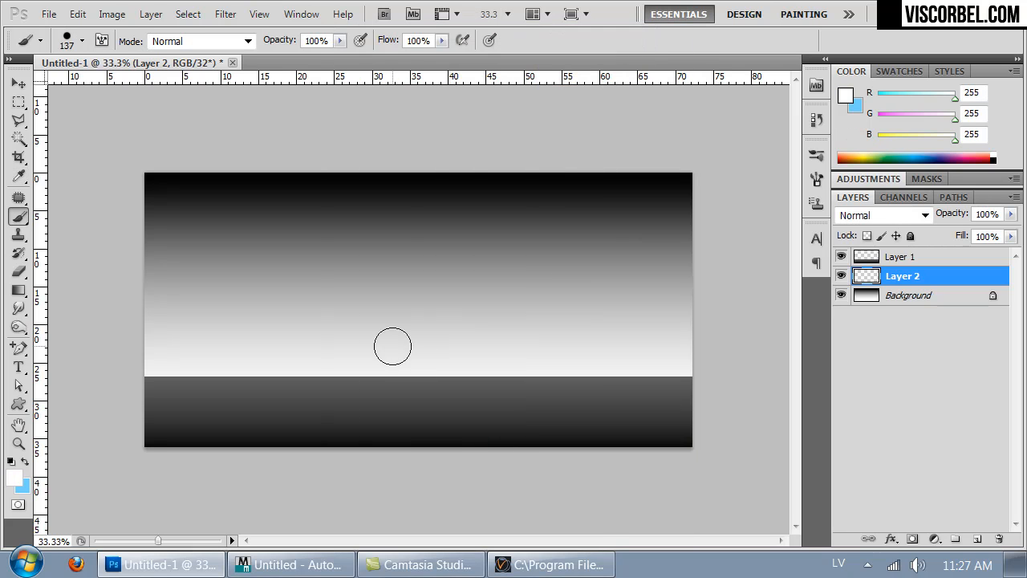
right_click(409, 362)
drag(524, 376, 535, 375)
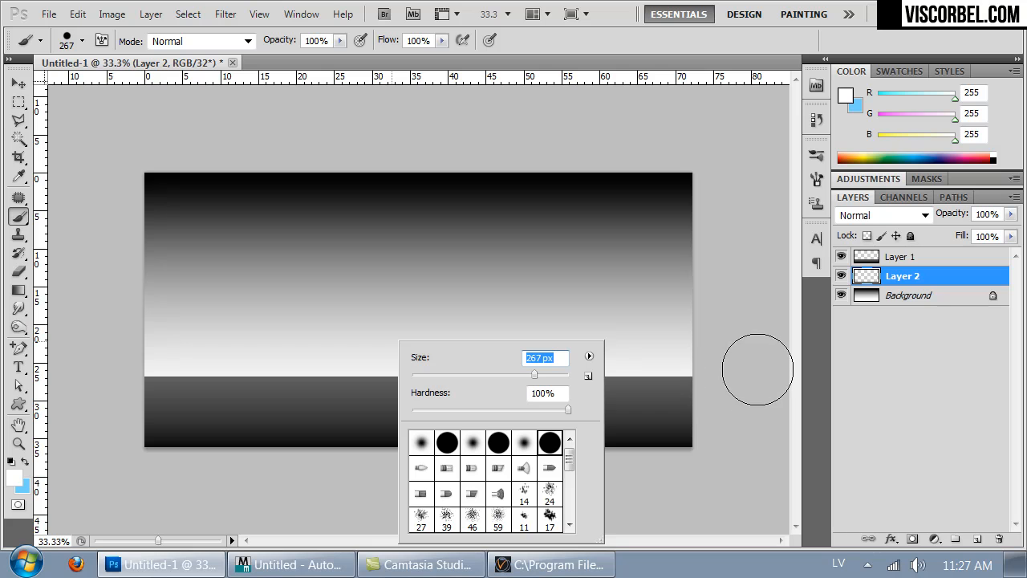
click(464, 106)
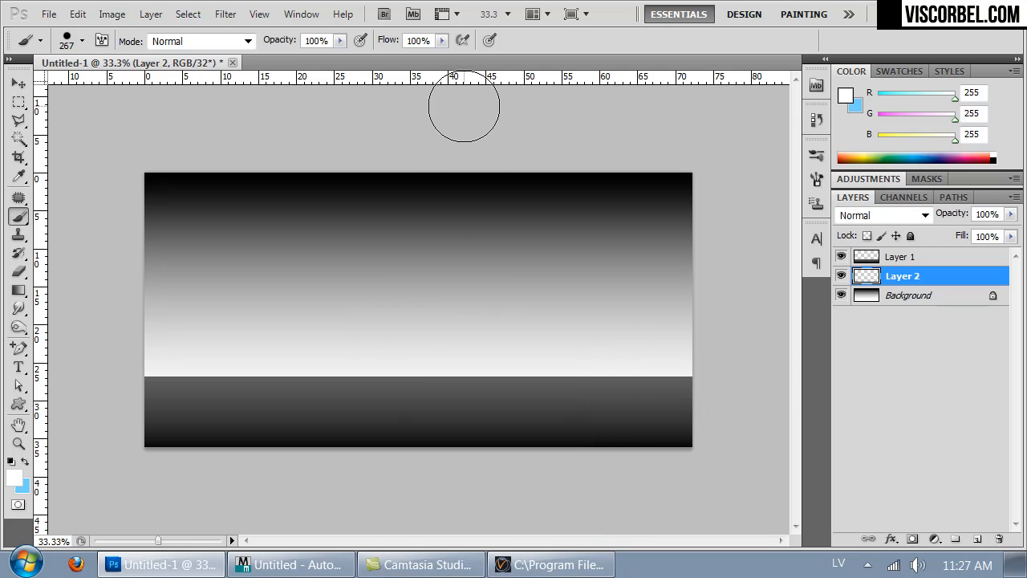
- Set the brush size to 201 px and paint one white dot on the new layer, just above the middle of the dark strip
right_click(425, 322)
click(539, 355)
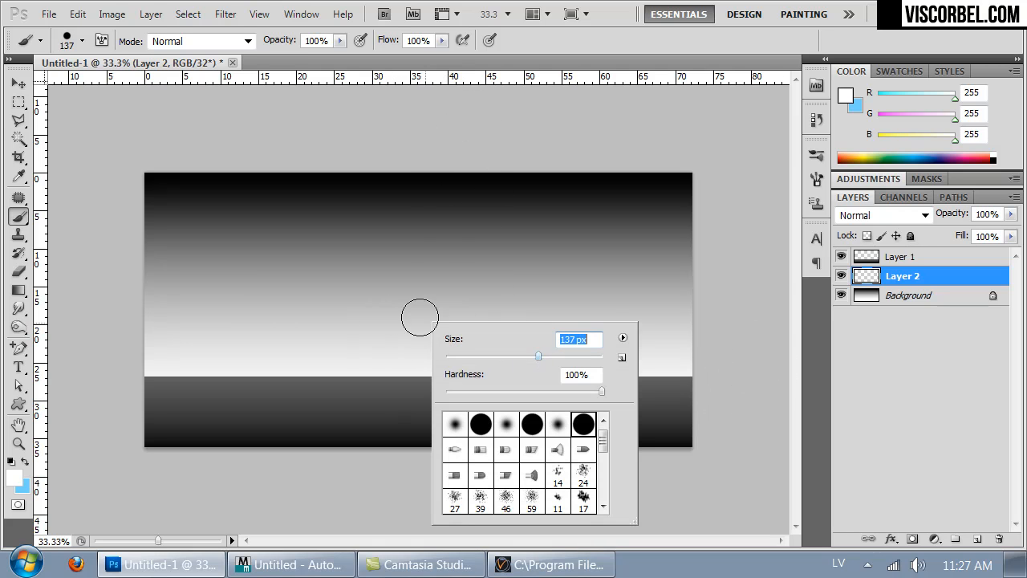
text(201)
key(Return)
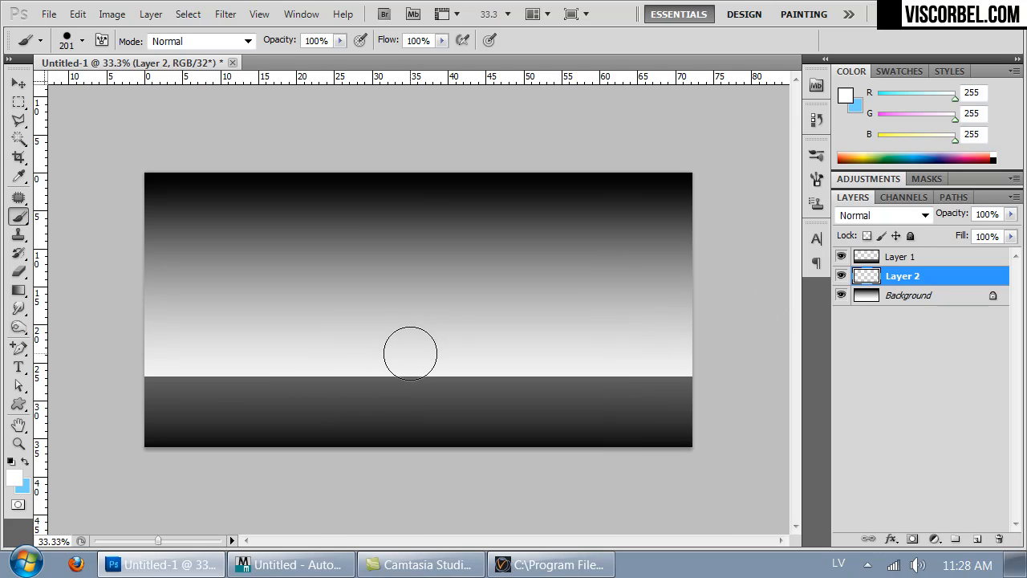
click(410, 356)
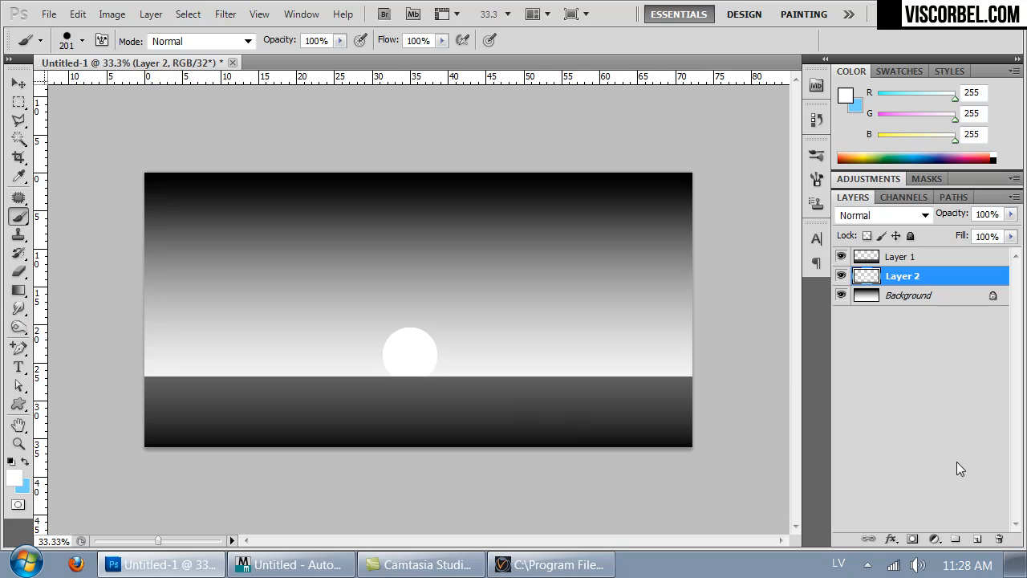
- Paint a full-width white line along the dark strip's upper edge with a 98 px brush and a color intensity of +1.99 stops
right_click(660, 391)
drag(731, 374, 721, 373)
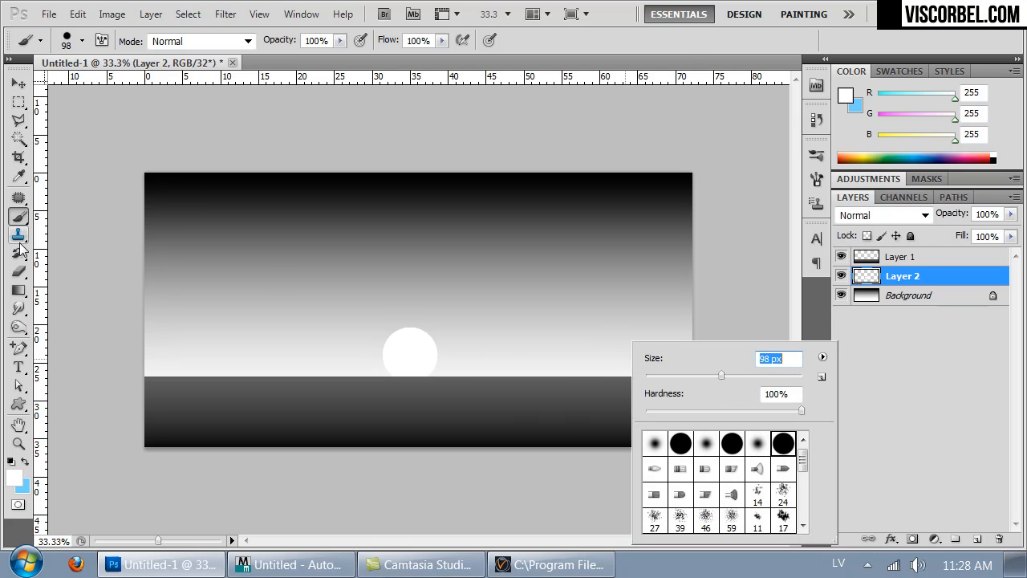
click(14, 476)
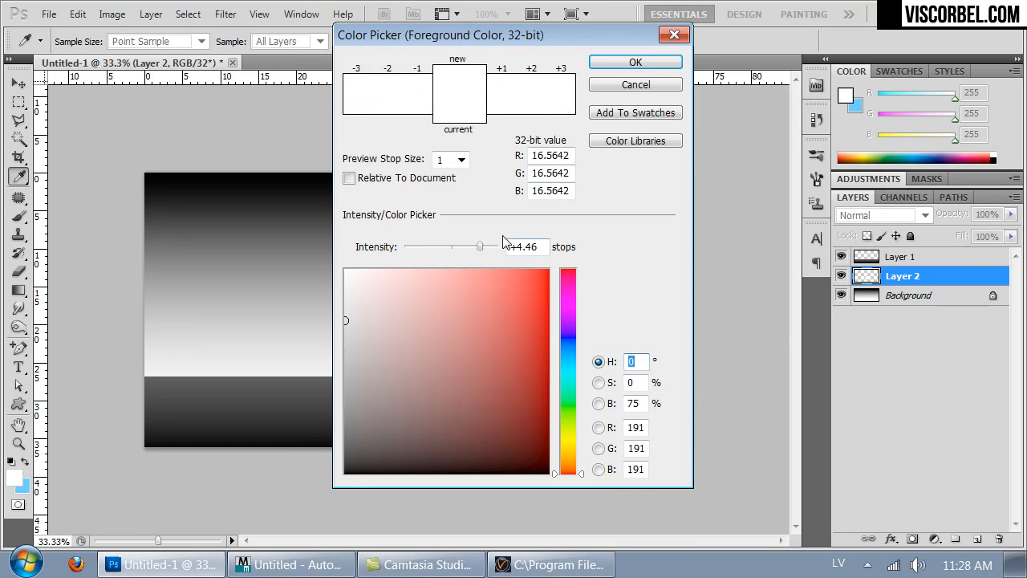
drag(484, 245, 466, 247)
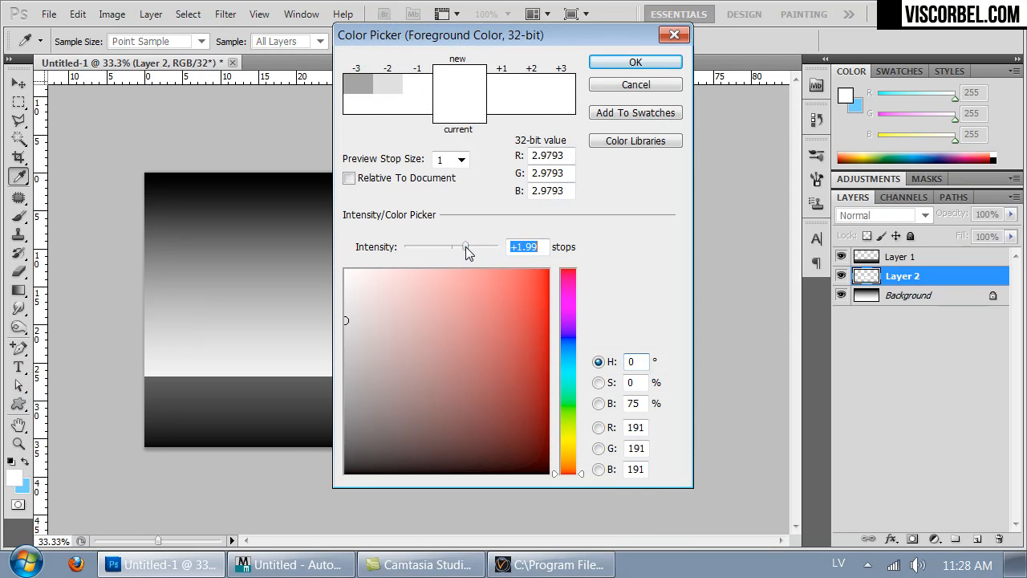
click(641, 63)
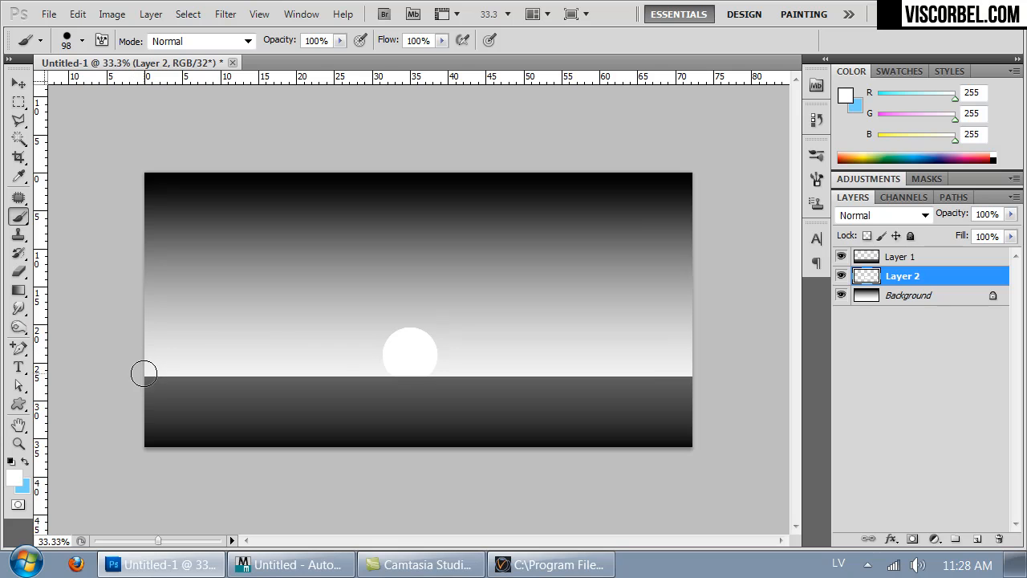
drag(146, 378, 901, 380)
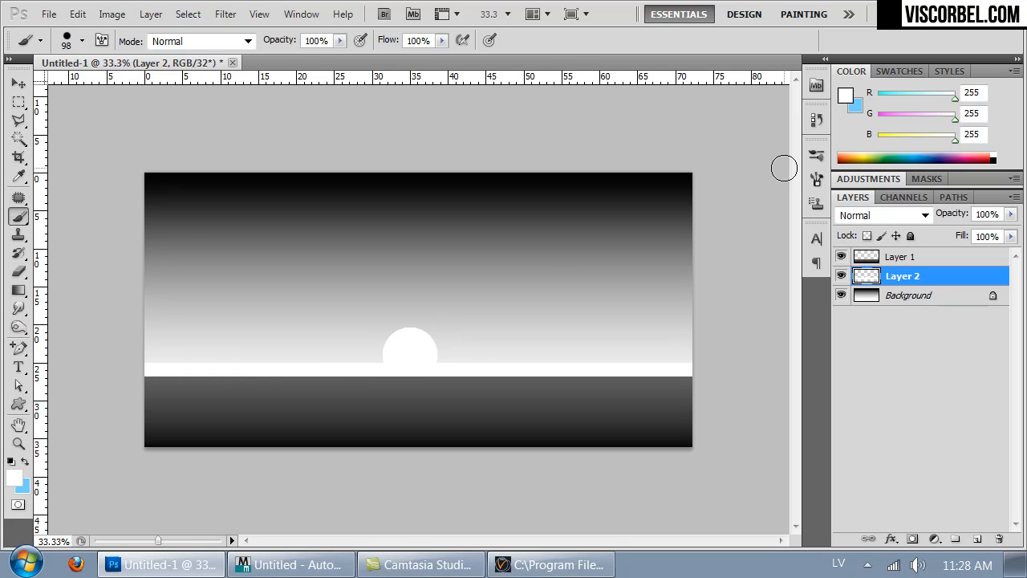
- Soften the white dot and line on Layer 2 with a Gaussian Blur of 95.5 pixels radius
click(230, 16)
mouse_move(353, 196)
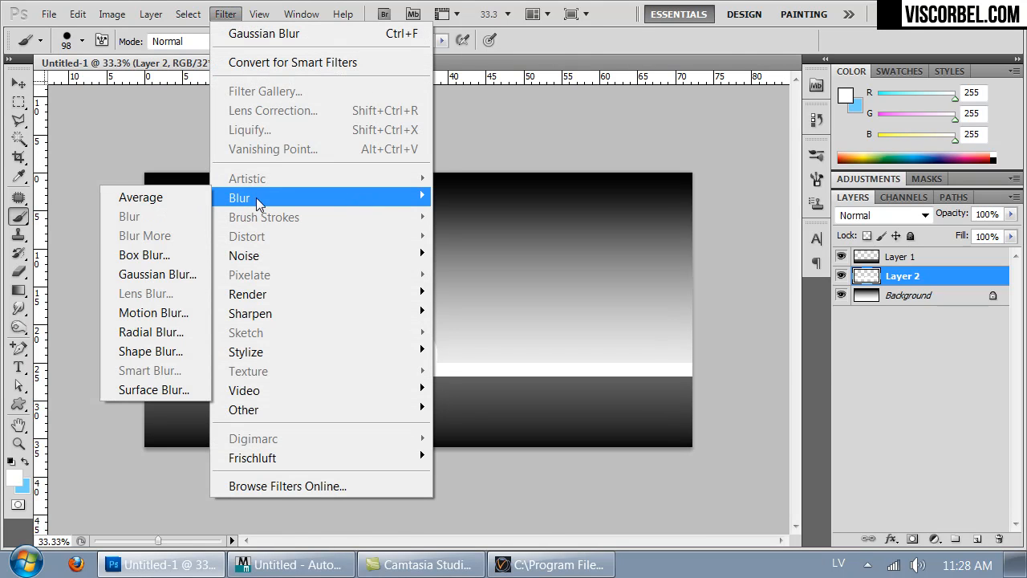
click(149, 273)
drag(779, 357, 807, 356)
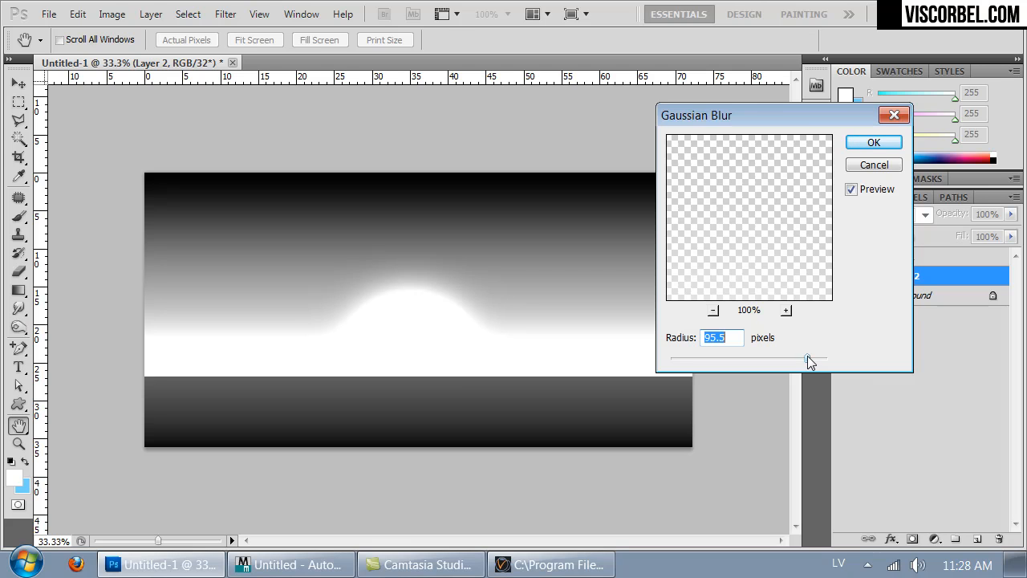
click(856, 145)
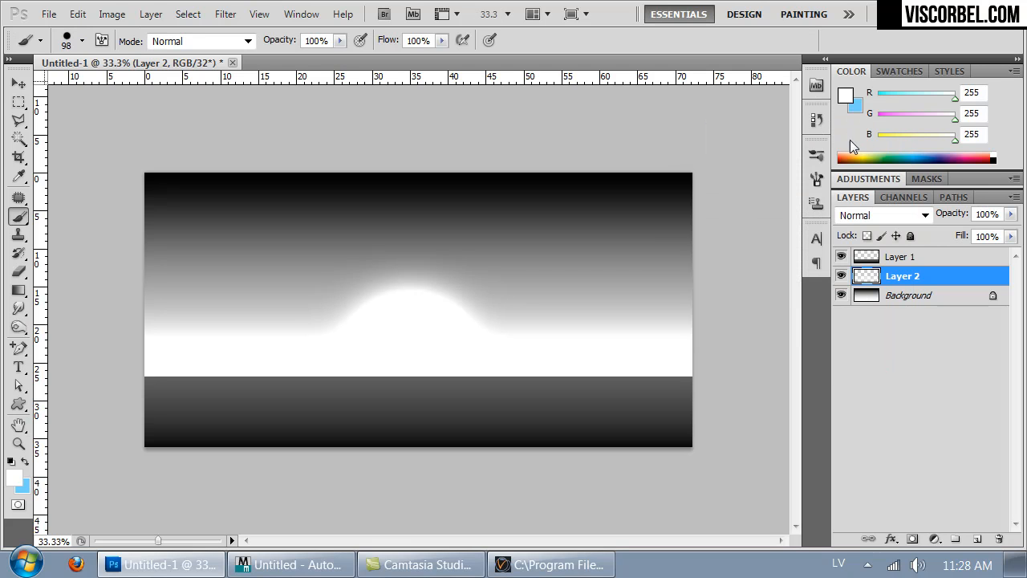
- Brighten the Background layer's gradient with Levels, setting the midtone input level to 1.63
click(881, 257)
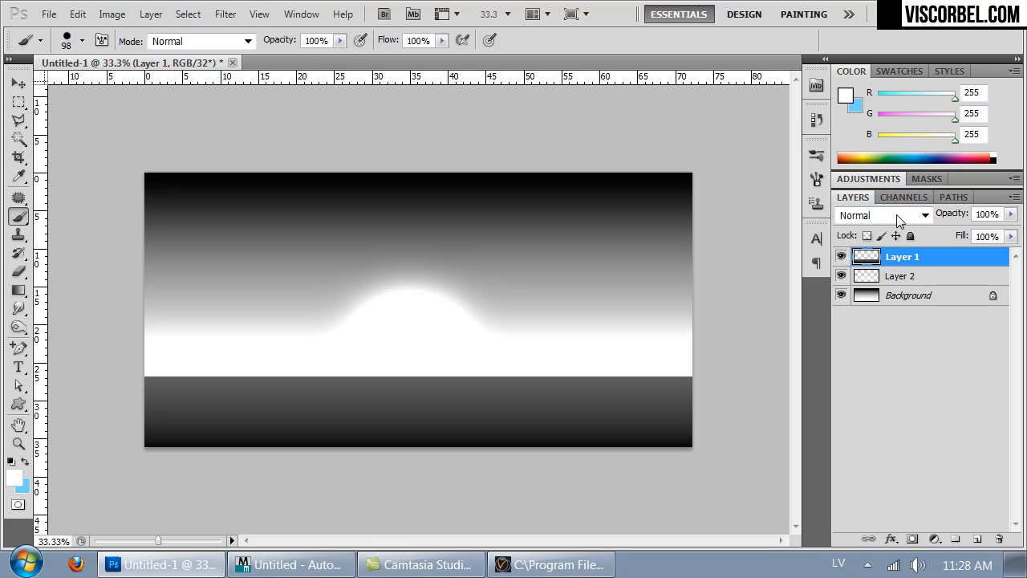
click(896, 301)
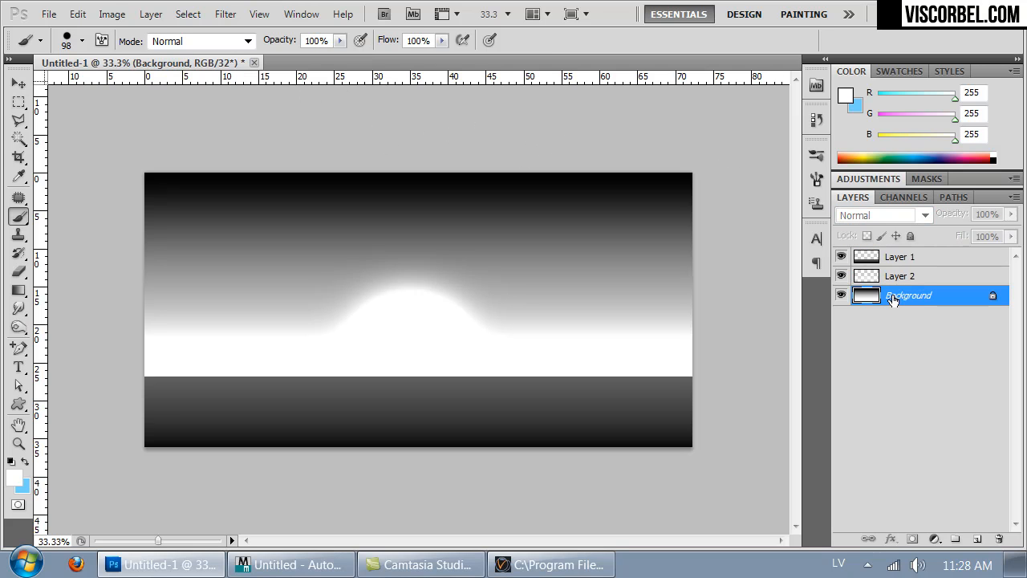
click(111, 14)
mouse_move(241, 62)
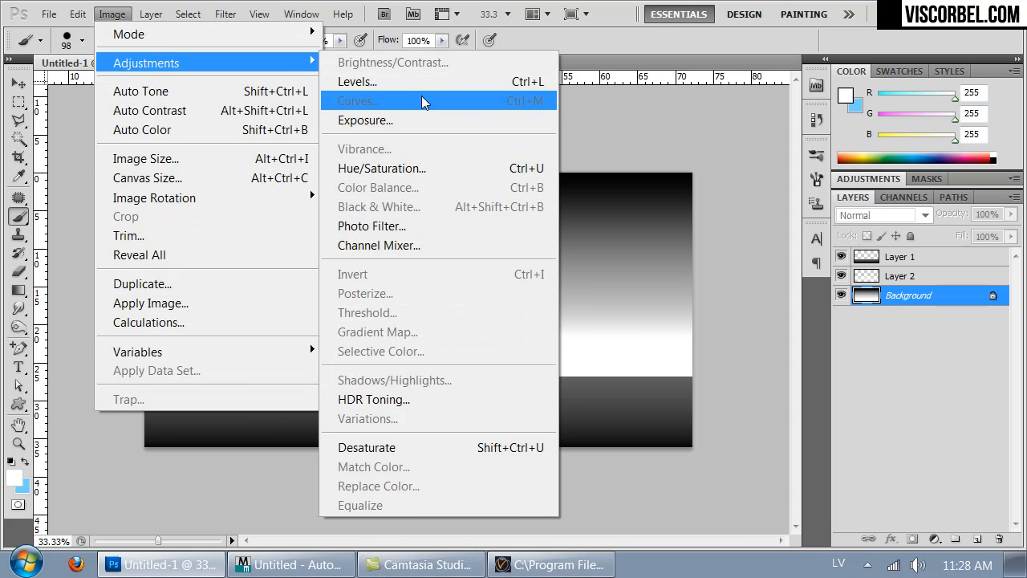
click(425, 81)
drag(519, 333, 490, 327)
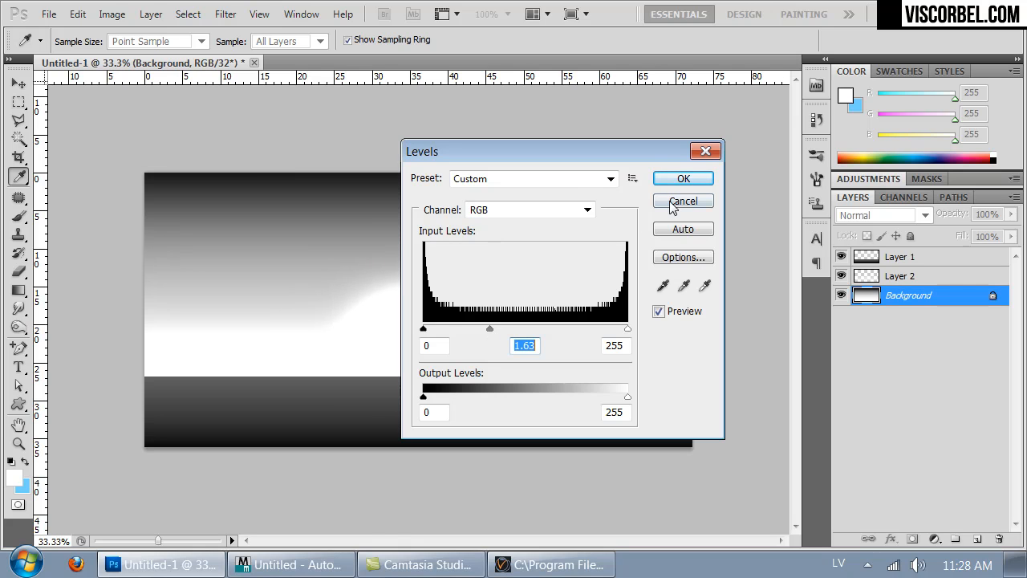
click(681, 179)
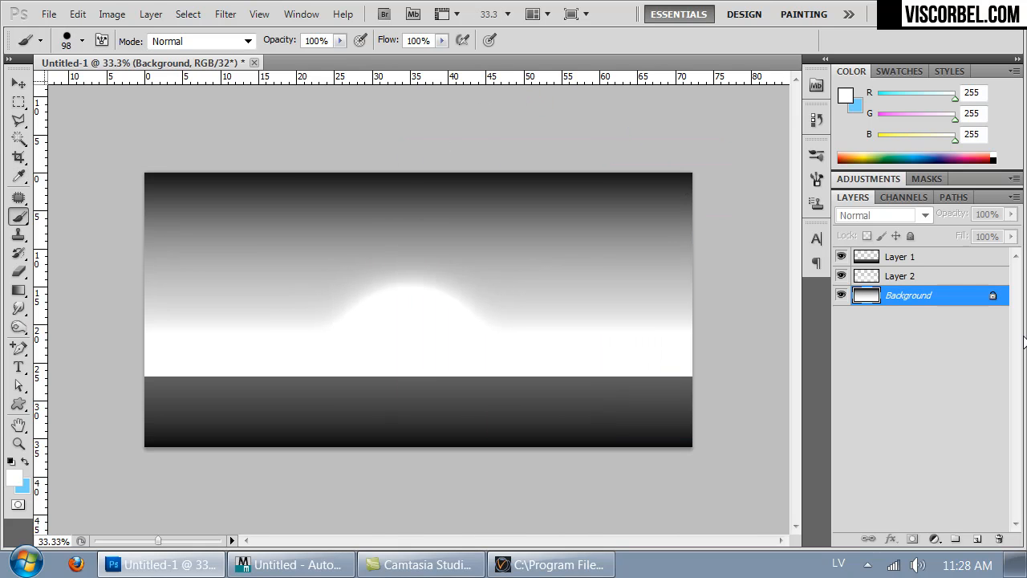
- Save the image in Radiance HDR format as bw in the Textures folder inside Studio_lighting
key(ctrl+plus)
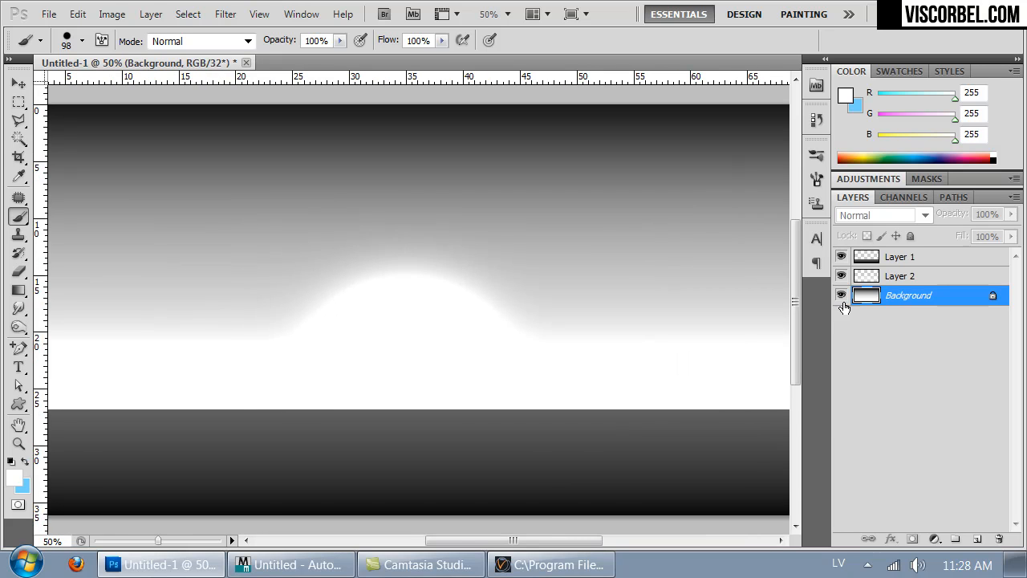
click(890, 258)
key(ctrl+minus)
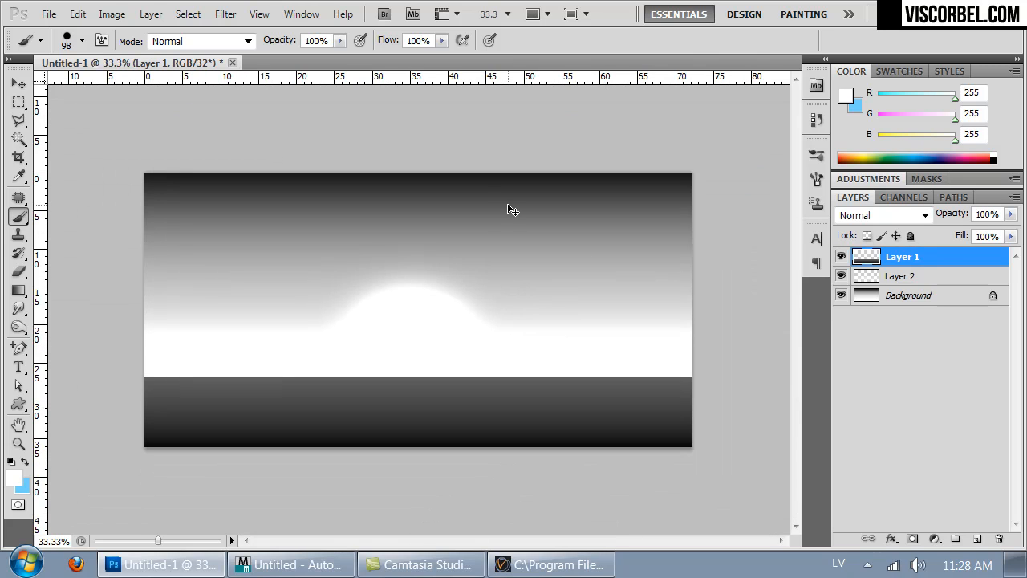
key(ctrl+s)
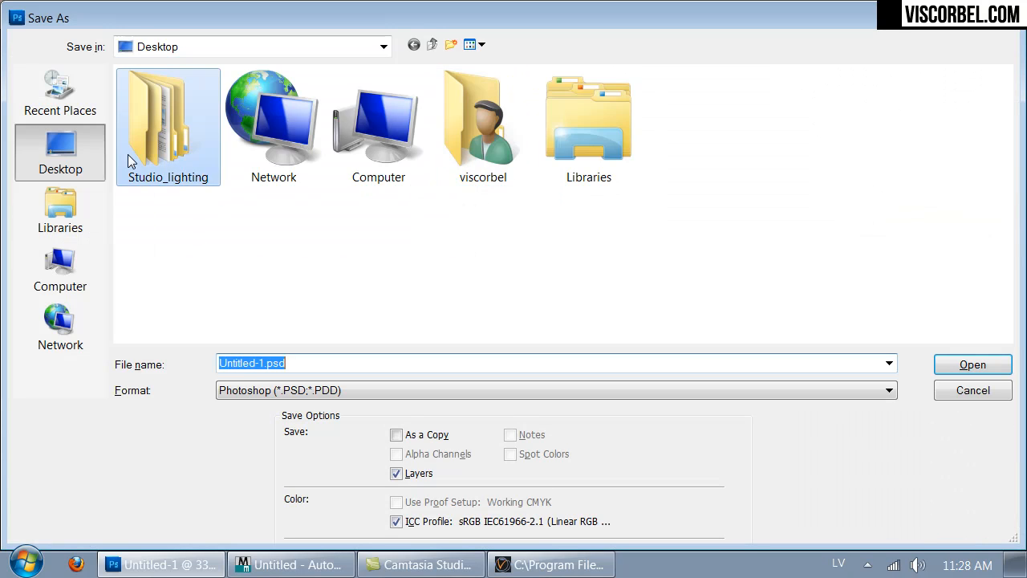
double_click(160, 152)
double_click(148, 192)
click(289, 390)
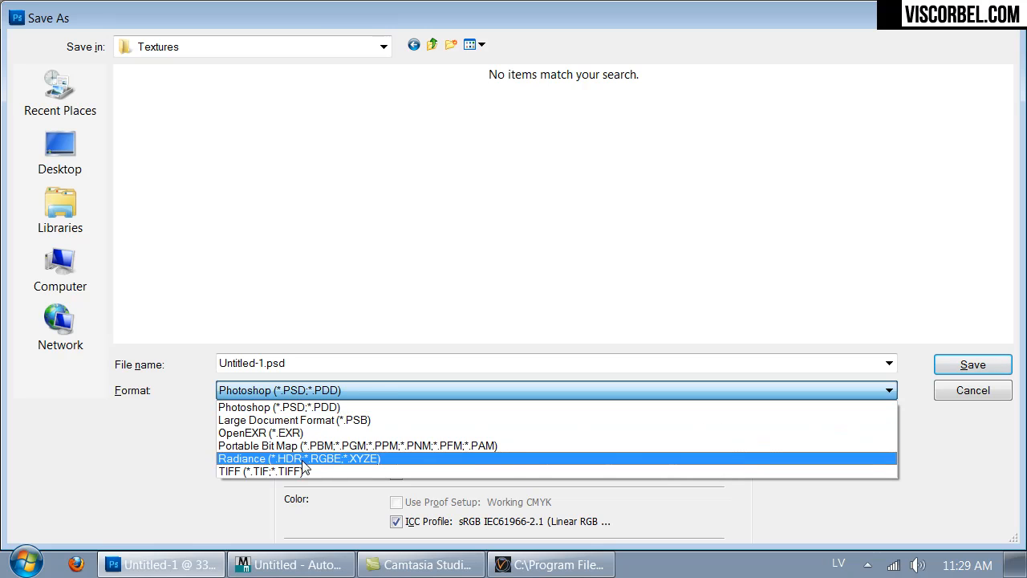
click(297, 458)
click(287, 362)
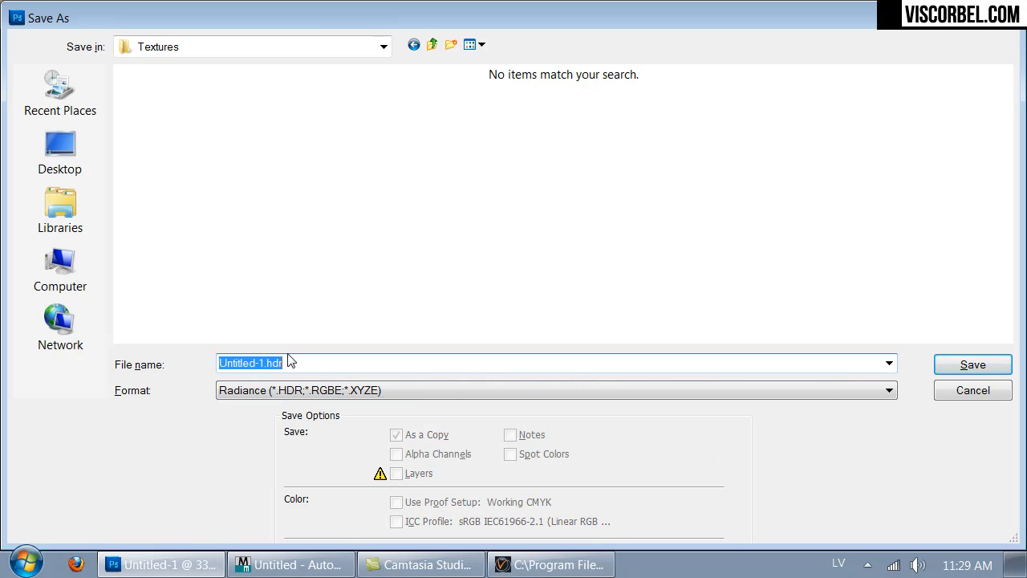
text(bw)
key(Return)
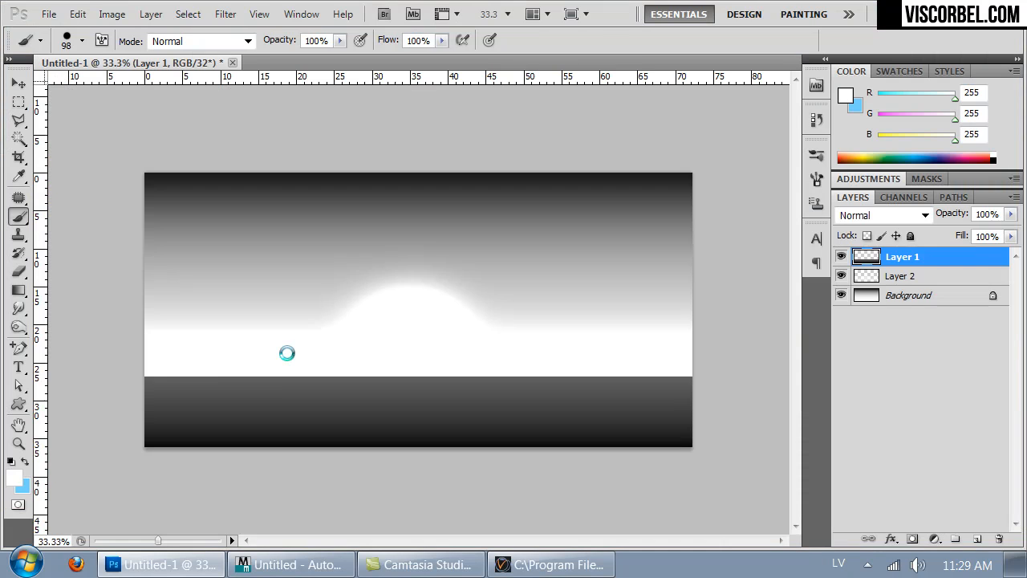
- Switch to 3ds Max and assign a VRayHDRI map to the color of the VRayLightMtl material
click(289, 564)
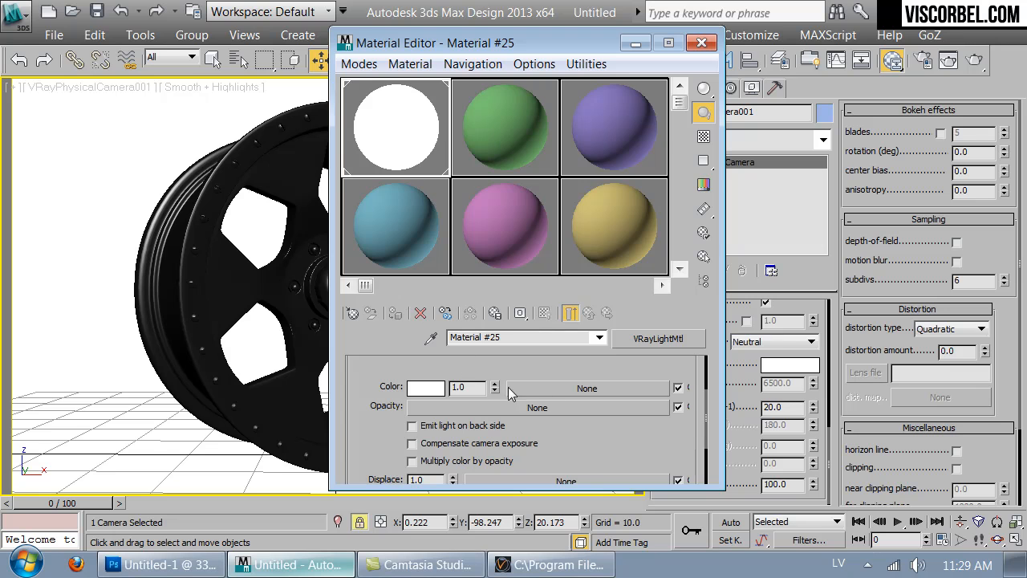
click(582, 390)
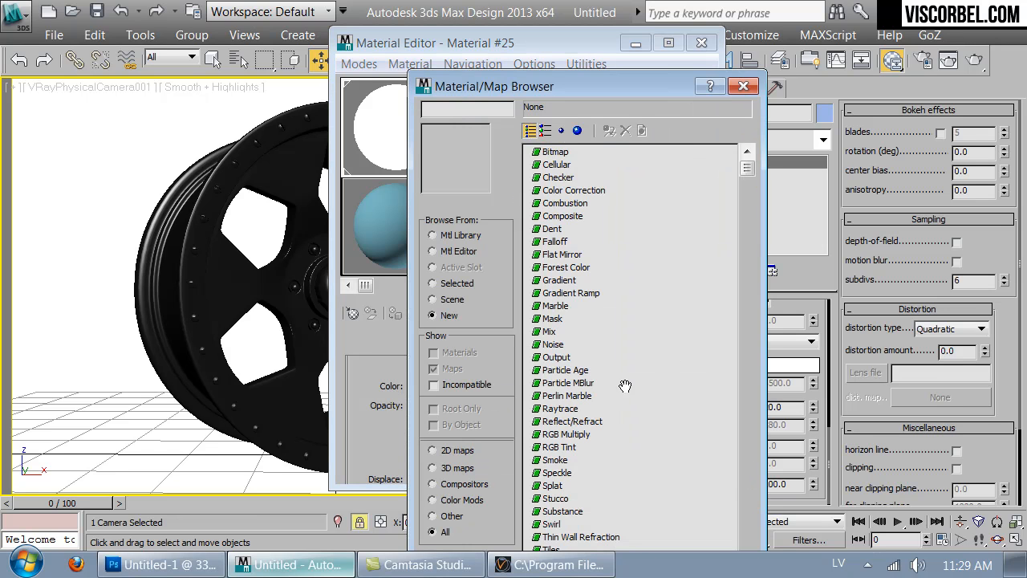
click(562, 200)
scroll(561, 330, down, 3)
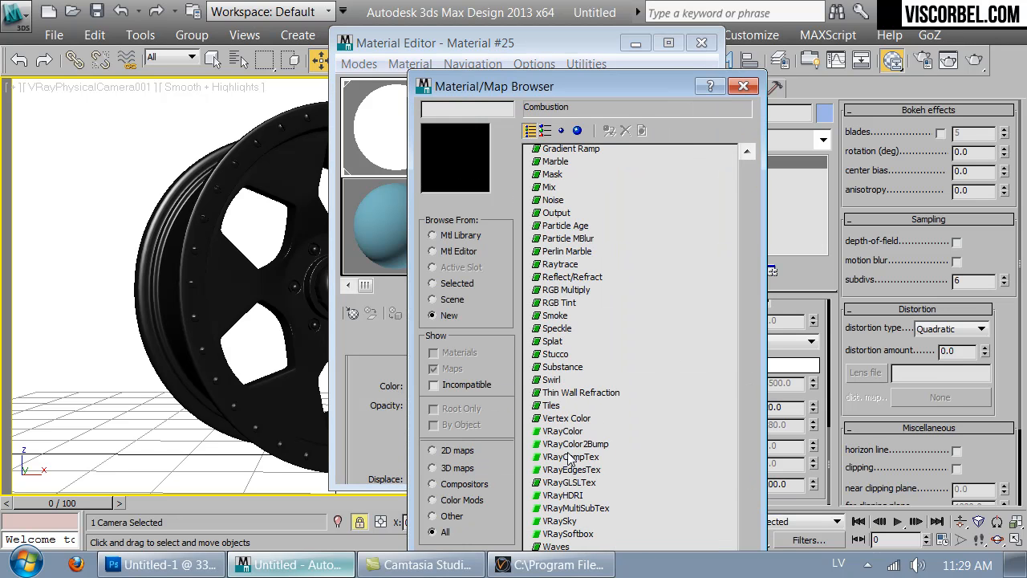
double_click(564, 496)
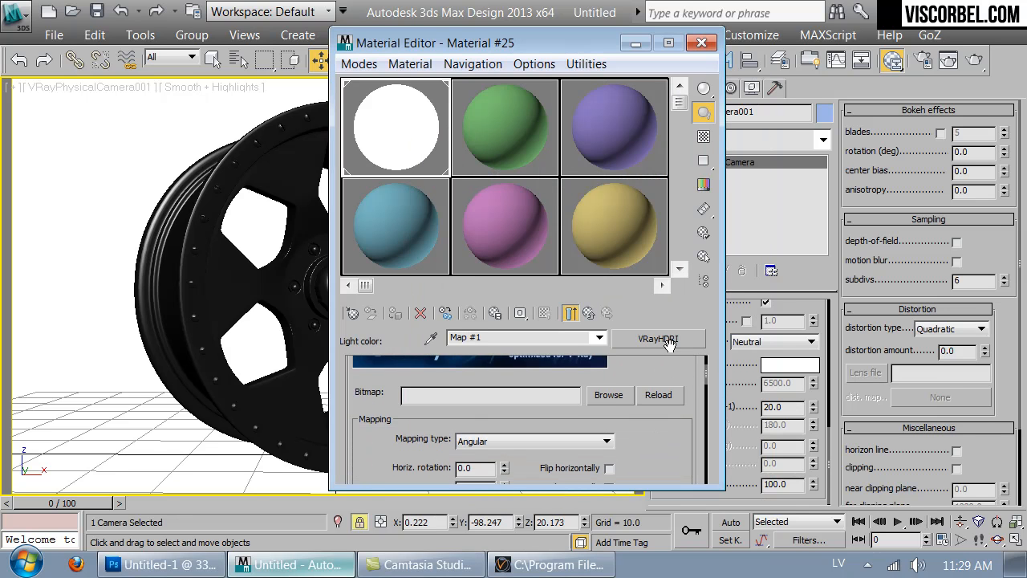
- Load bw.hdr from the Textures folder inside Studio_lighting as the VRayHDRI map's bitmap
click(608, 395)
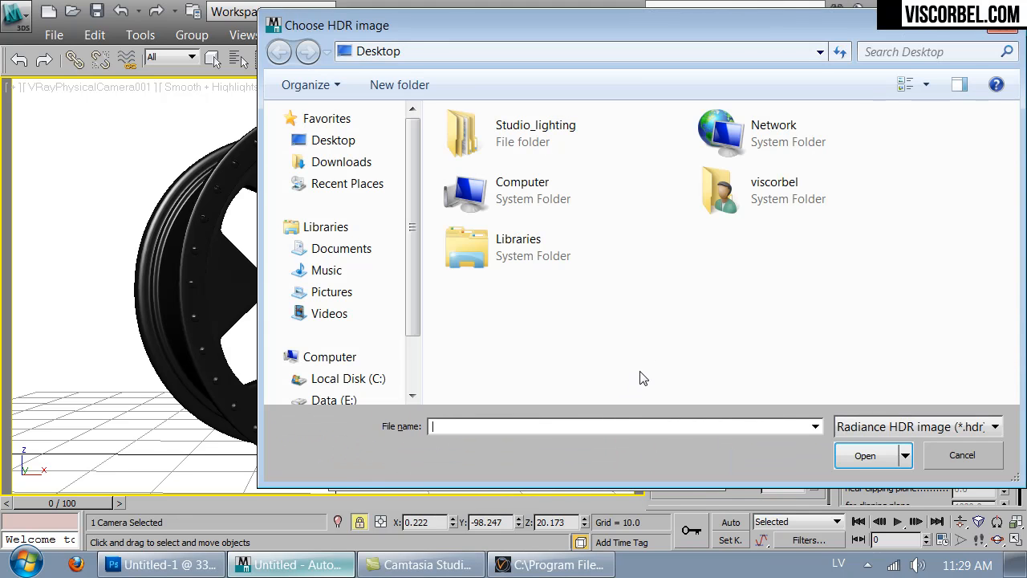
double_click(522, 142)
double_click(483, 253)
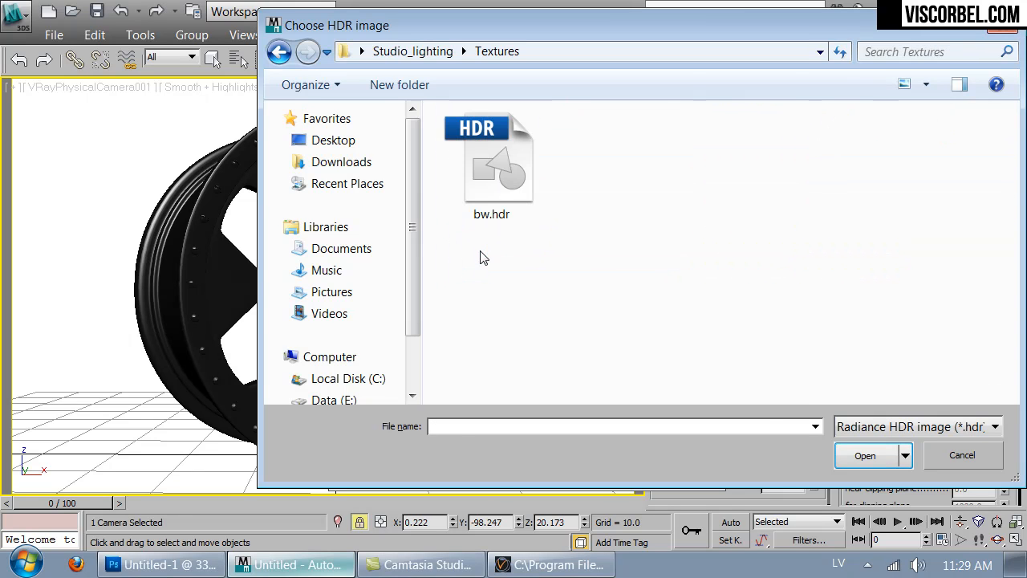
double_click(484, 161)
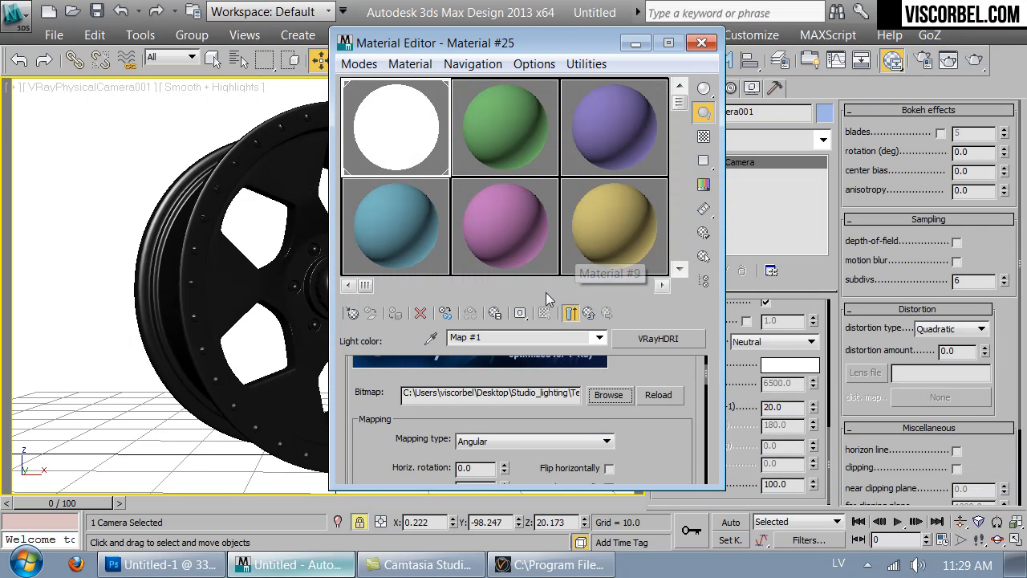
- Set the VRayHDRI mapping type to 3ds Max standard, with the material preview showing the map itself
scroll(632, 422, down, 1)
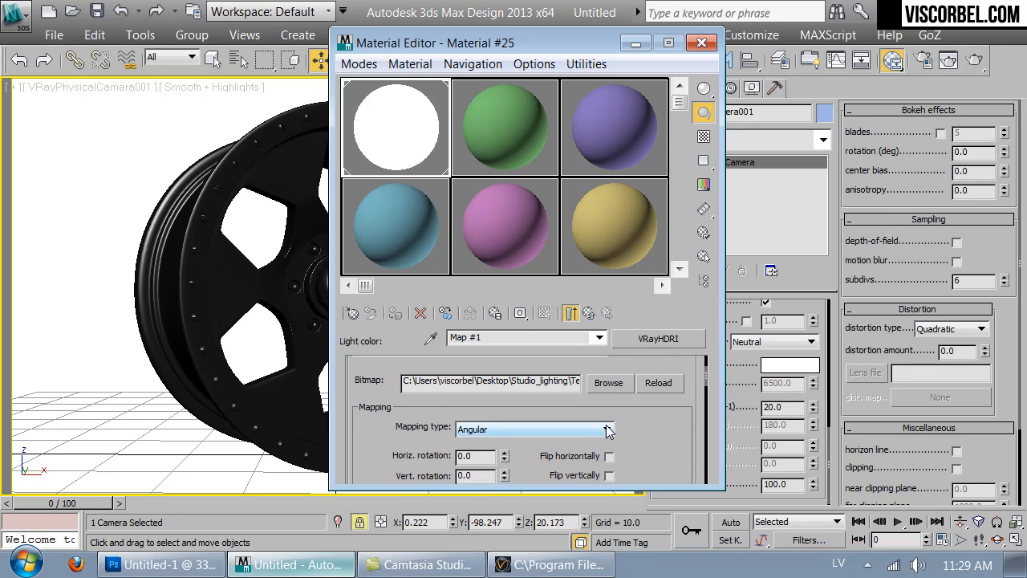
click(570, 313)
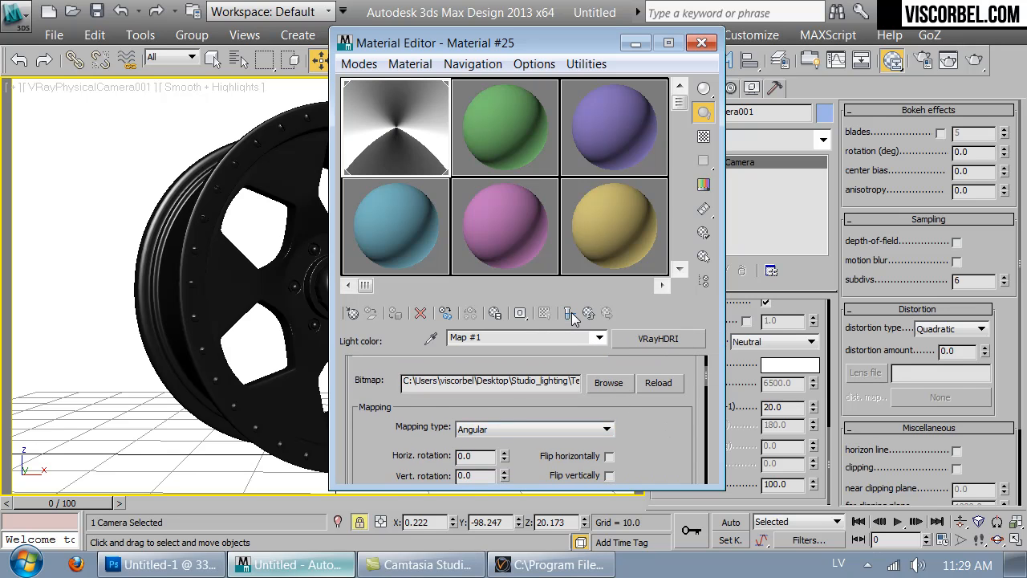
click(512, 433)
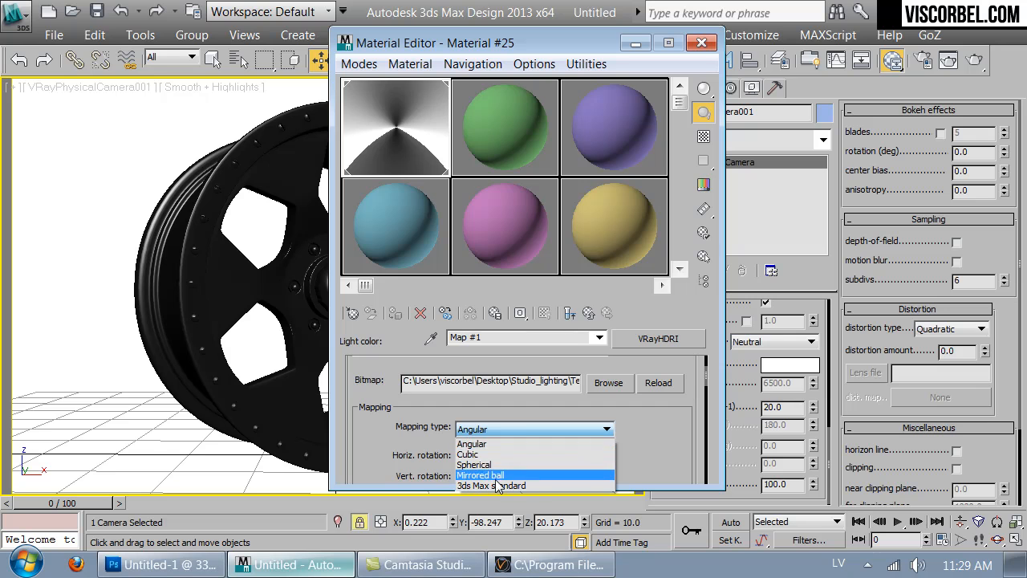
click(495, 476)
- Switch to the Perspective view and frame the whole cylinder from outside, keeping the Material Editor clear of it
drag(511, 36, 799, 230)
key(p)
scroll(383, 234, down, 5)
alt+middle_drag(380, 232, 462, 255)
drag(781, 238, 642, 96)
drag(666, 231, 625, 113)
- Load bw.hdr from the Textures folder as a Bitmap diffuse map in the second material, with 16 bit/chan Linear storage
click(629, 159)
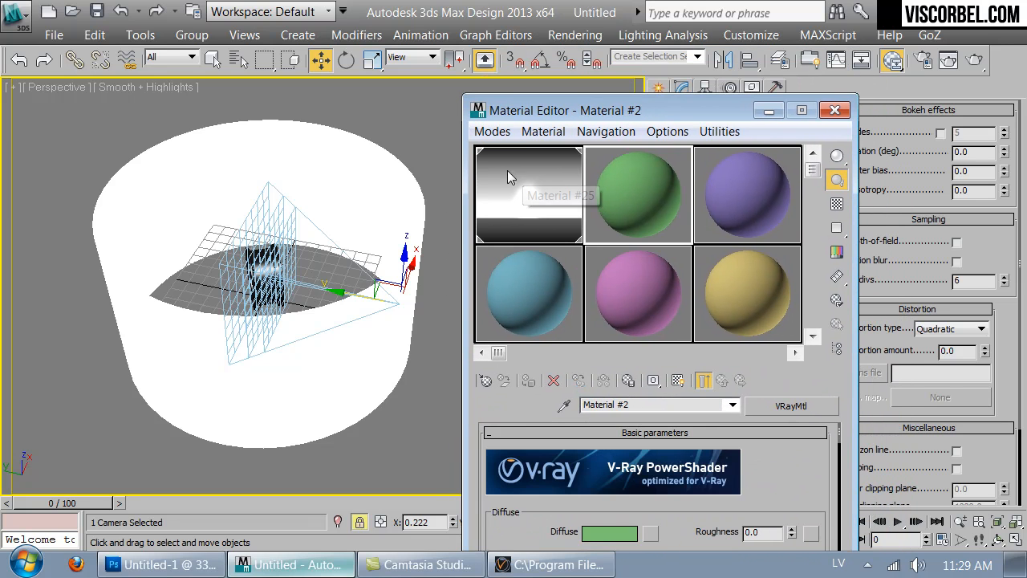
alt+middle_drag(288, 206, 447, 351)
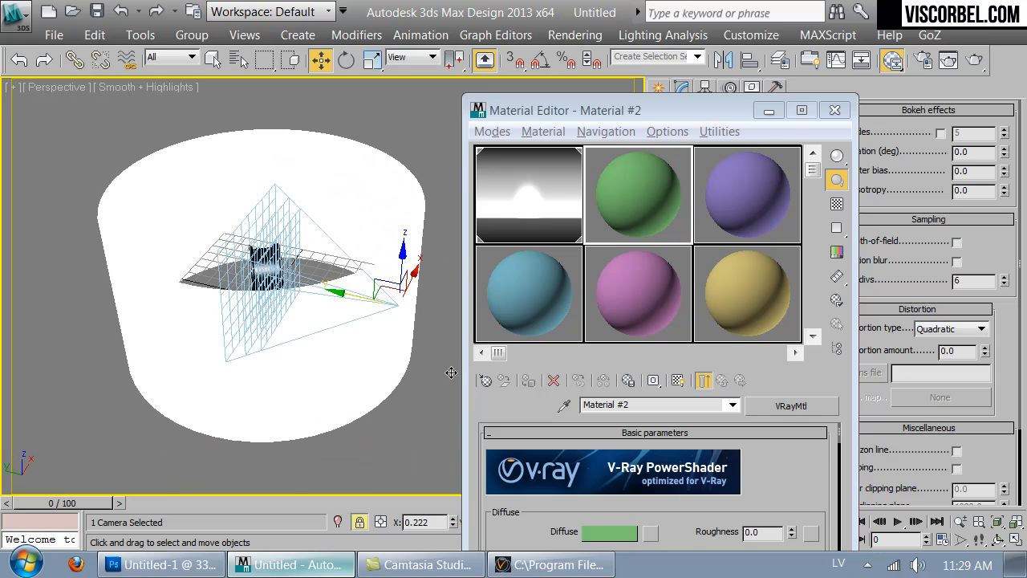
click(483, 382)
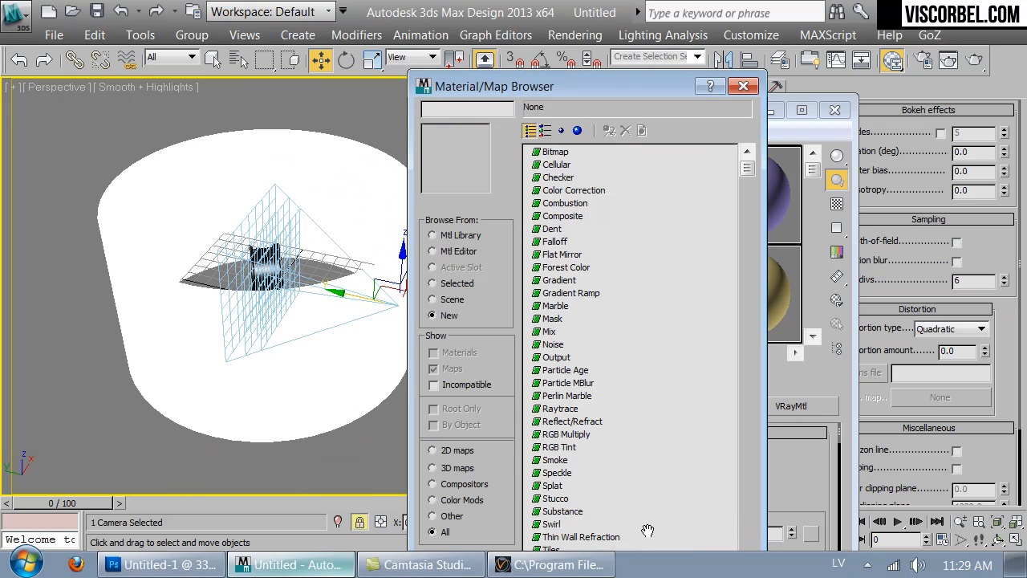
double_click(554, 152)
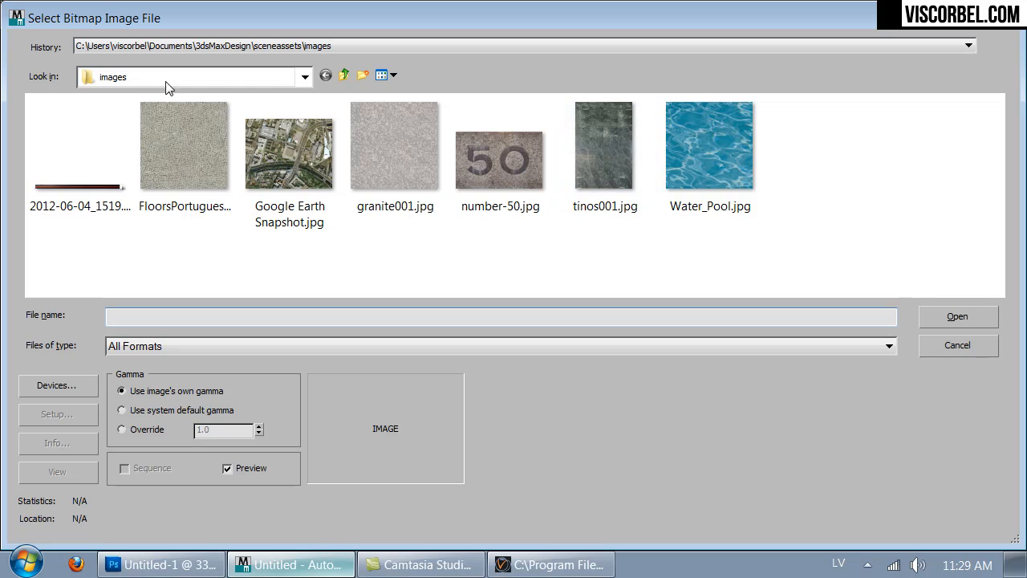
click(163, 78)
click(113, 94)
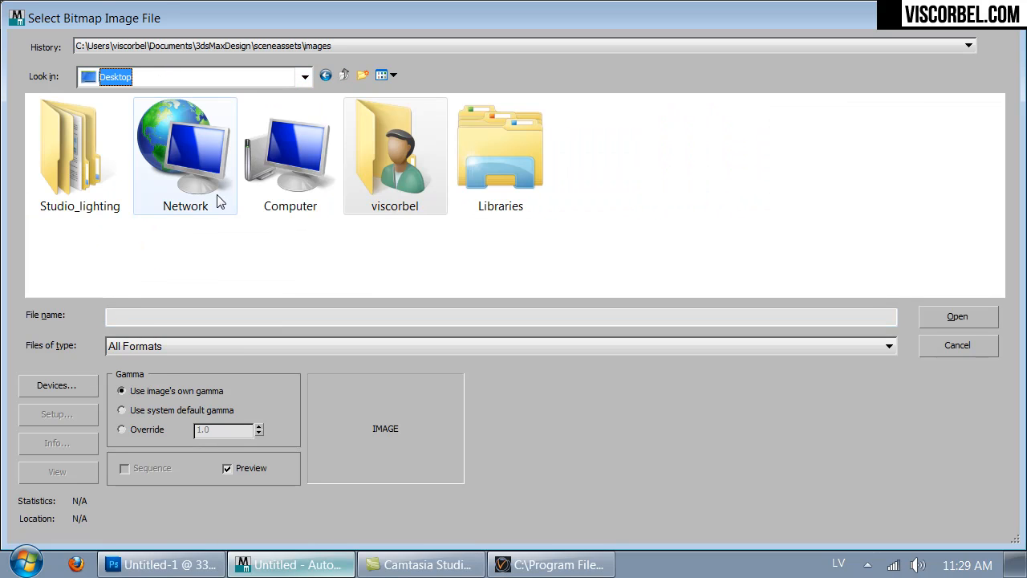
double_click(117, 203)
double_click(84, 221)
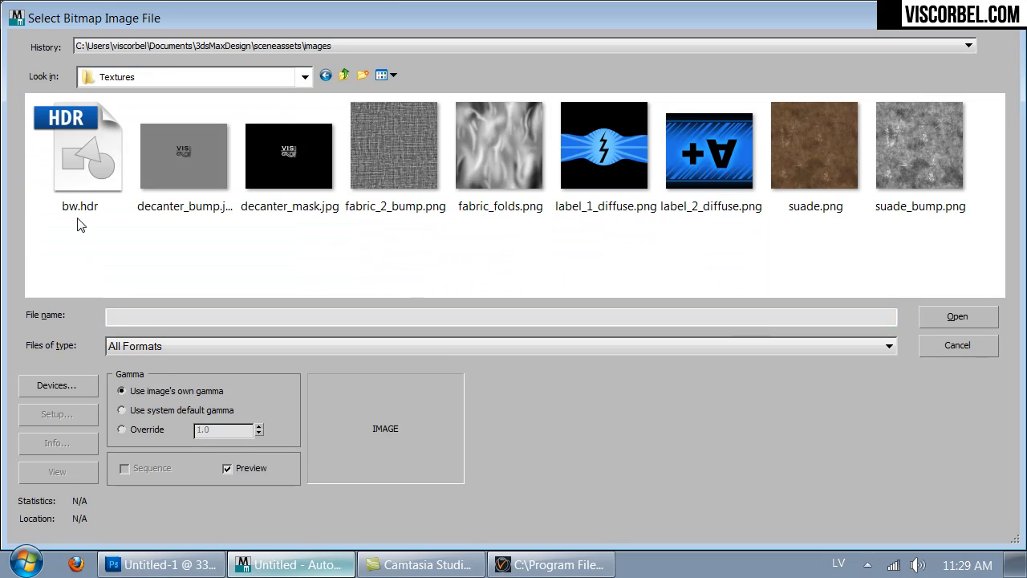
double_click(90, 146)
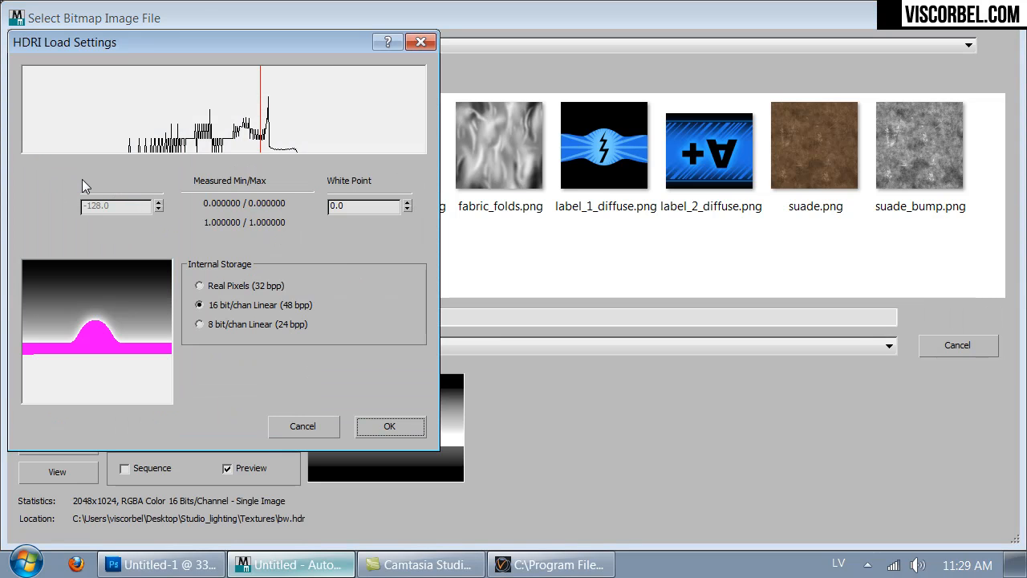
click(389, 426)
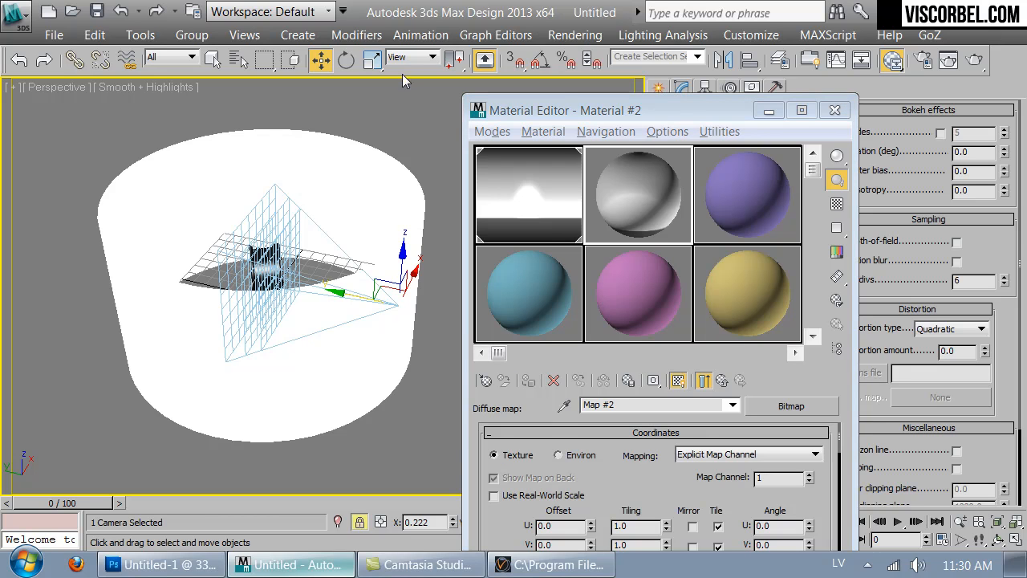
- Select the cylinder and assign the second material with the bw.hdr diffuse map to it
right_click(403, 192)
click(269, 100)
click(213, 61)
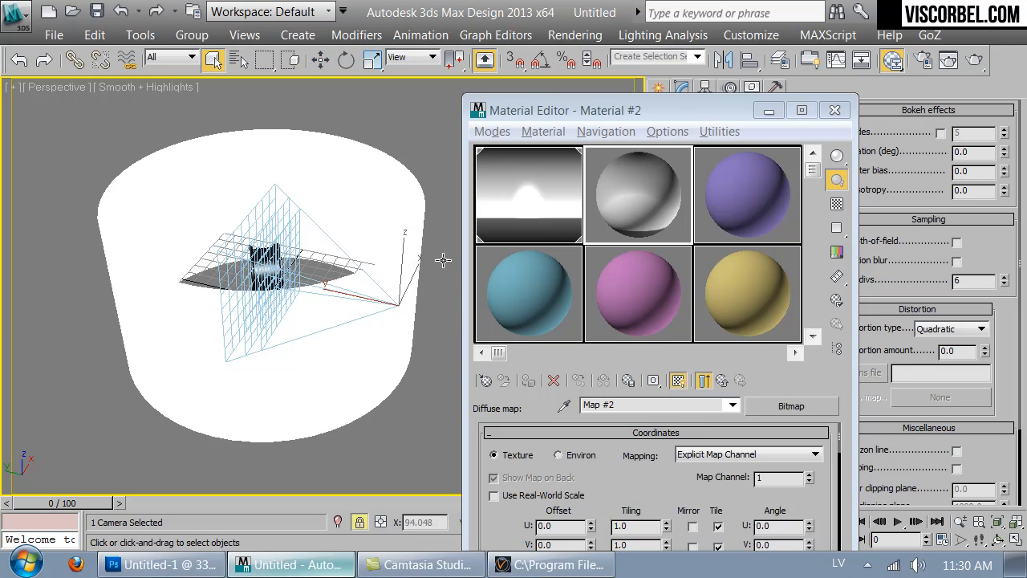
right_click(416, 280)
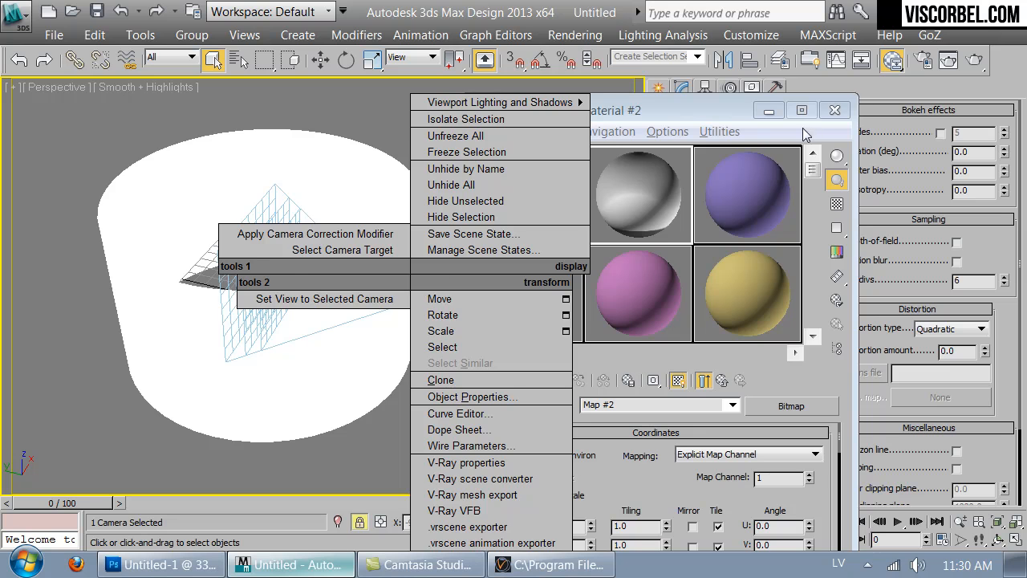
click(835, 110)
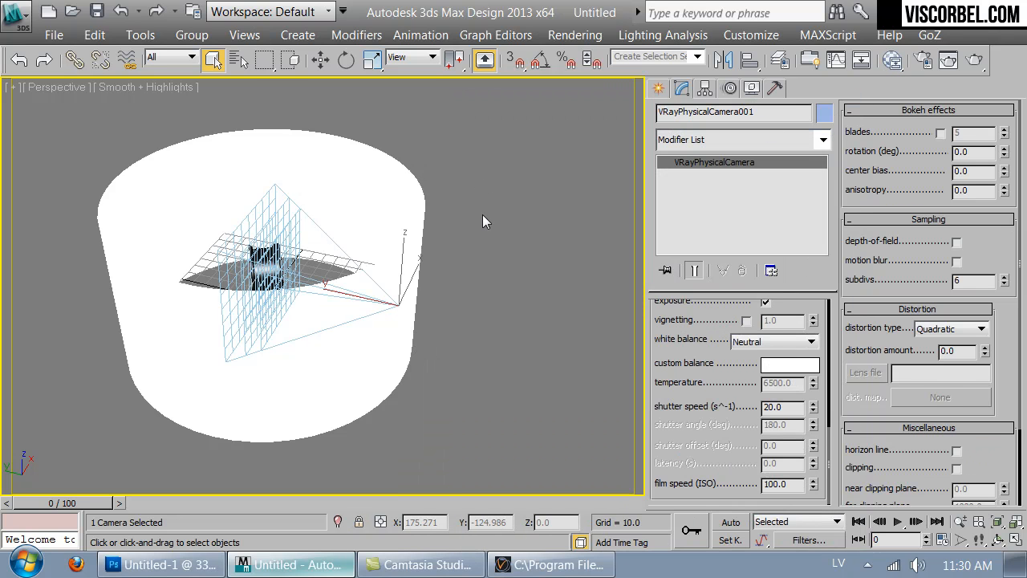
click(344, 177)
key(m)
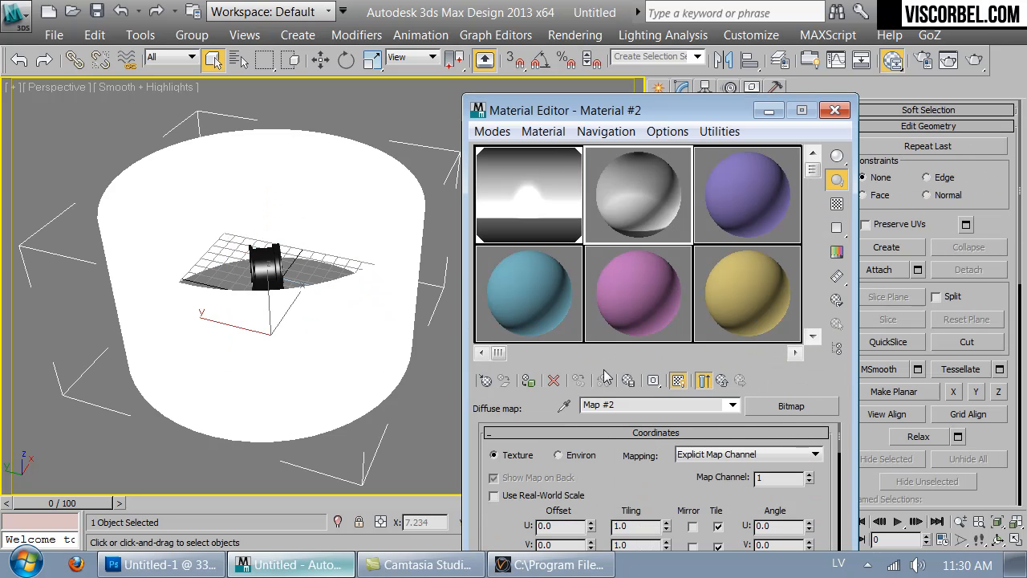
click(533, 382)
alt+middle_drag(370, 146, 297, 488)
- Switch to Photoshop and widen the gradient image's canvas to 200 percent
key(alt+Tab)
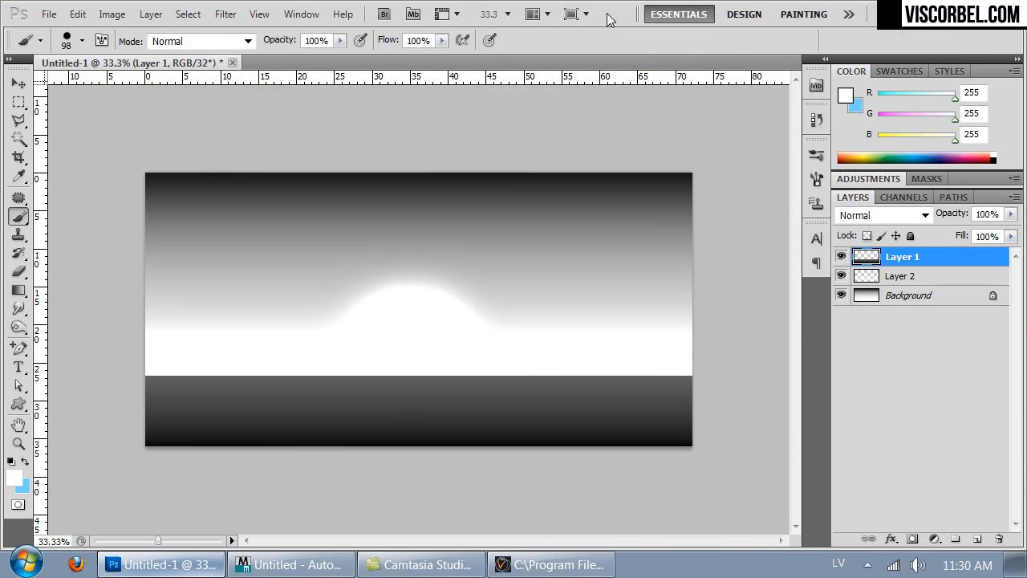
key(ctrl+minus)
key(ctrl+minus)
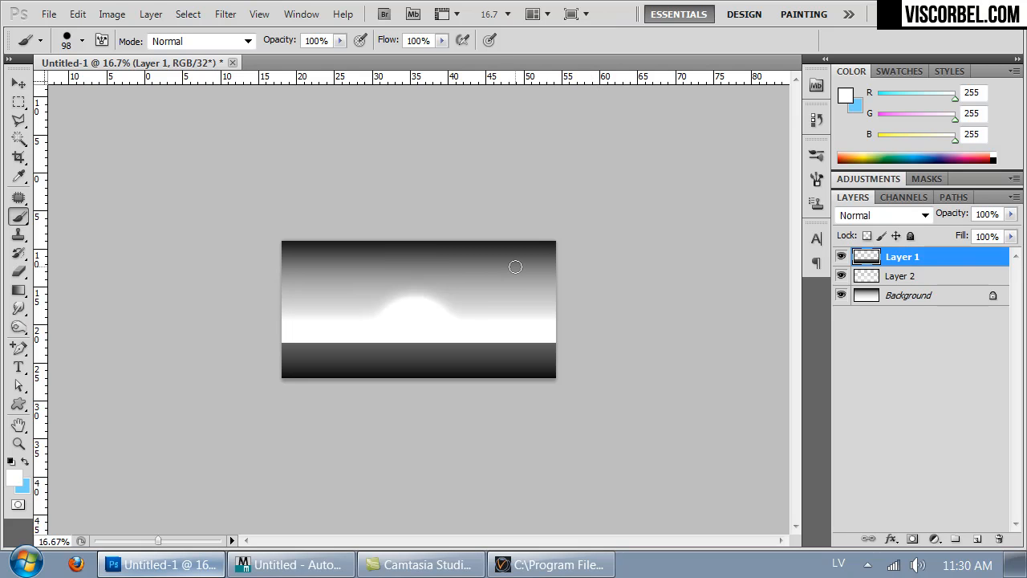
key(ctrl+alt+c)
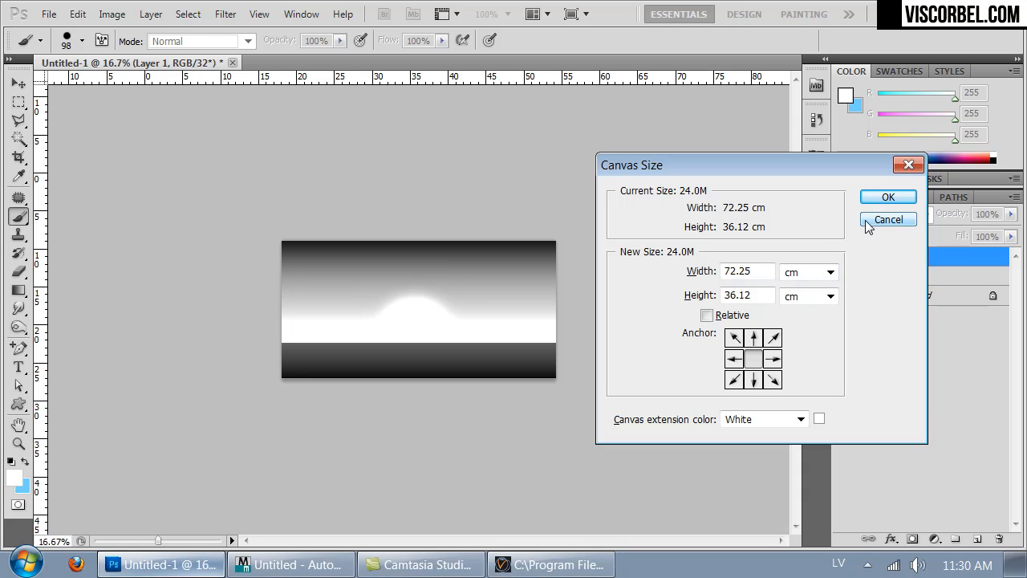
click(830, 272)
click(798, 280)
click(688, 273)
text(200)
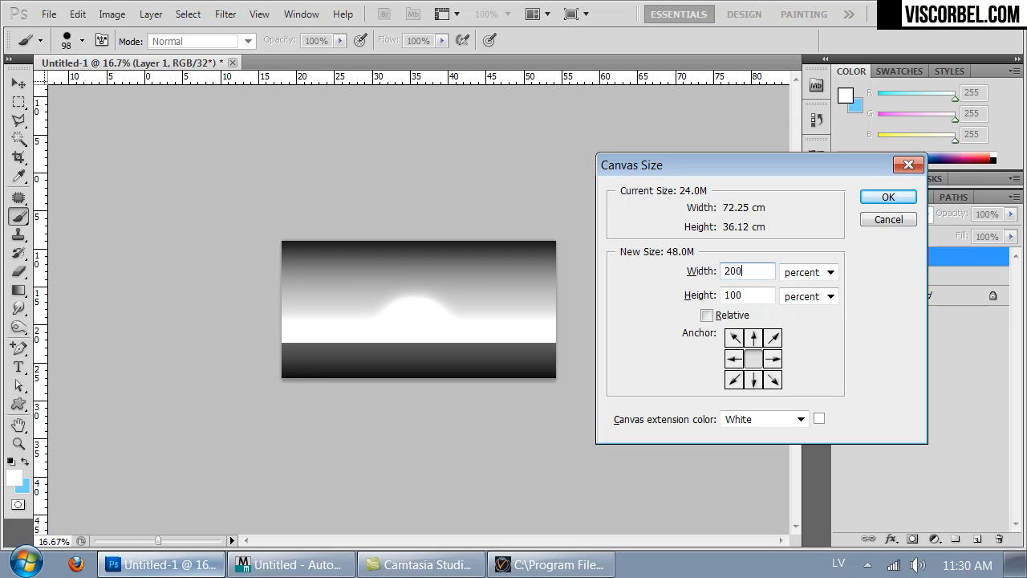
click(885, 200)
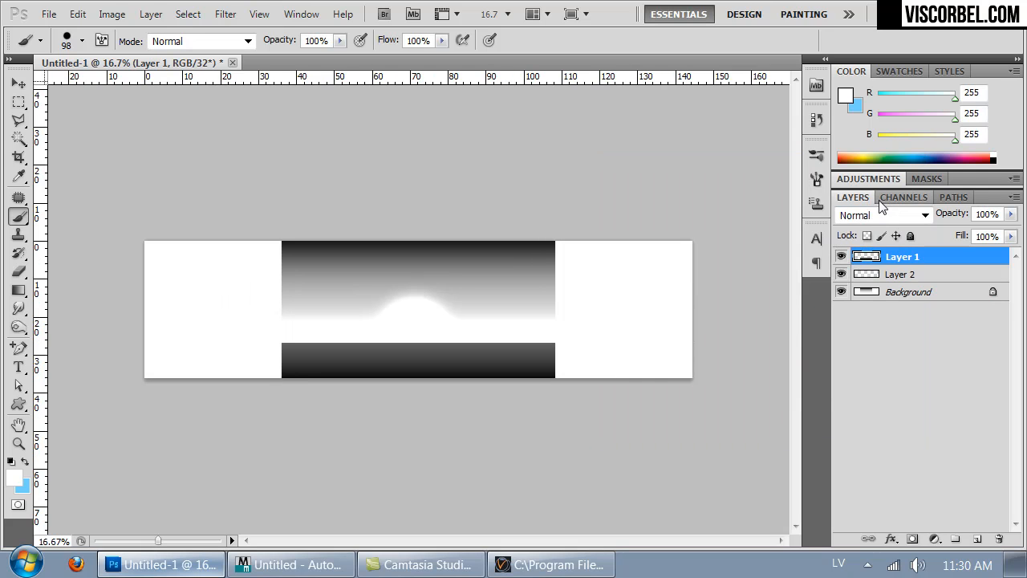
- Merge all visible layers of the gradient image into the Background layer
key(ctrl+plus)
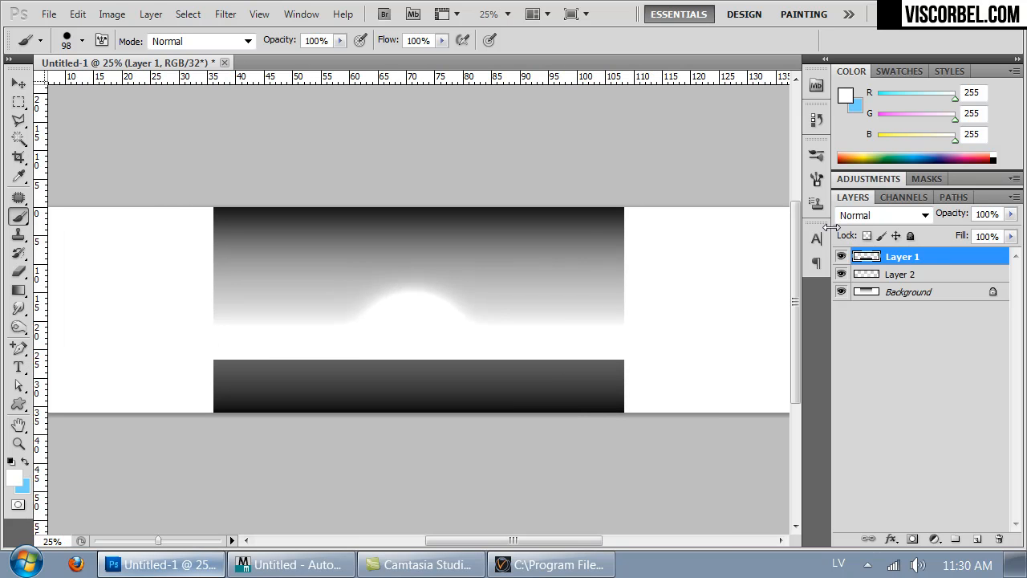
key(m)
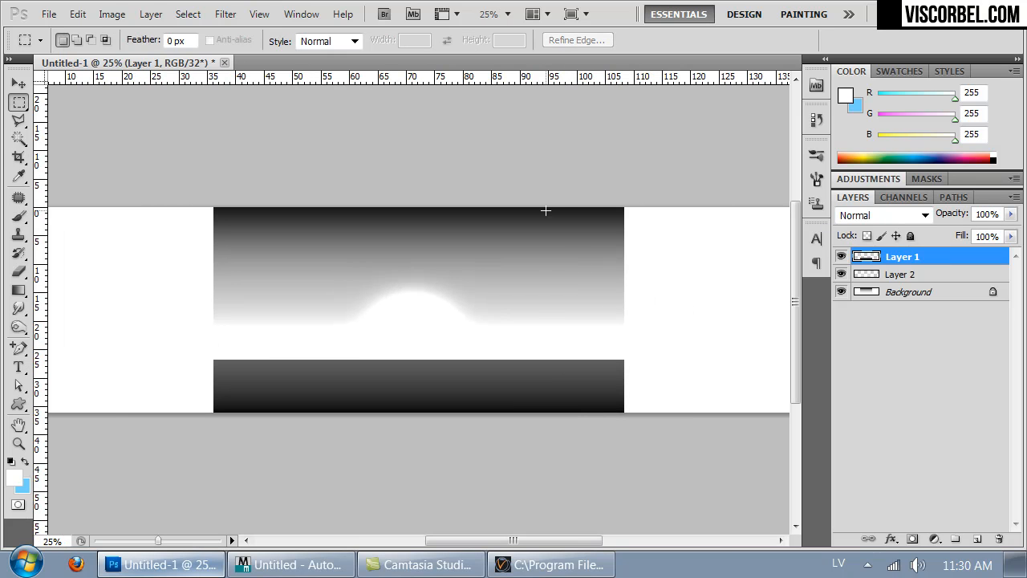
drag(608, 403, 622, 423)
key(ctrl+d)
key(ctrl+shift+e)
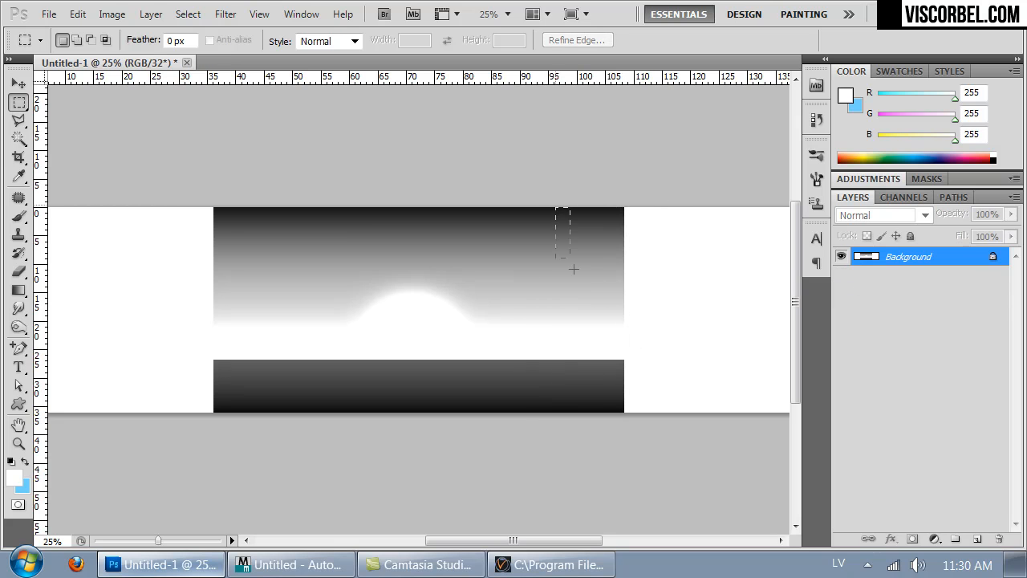
- Select a full-height strip at the gradient's right edge and stretch it with Free Transform over the blank canvas beside it
drag(622, 419, 619, 419)
right_click(614, 310)
click(680, 430)
drag(622, 310, 523, 310)
key(Return)
- Select a full-height strip at the gradient's left edge and stretch it with Free Transform to the canvas's left border
drag(572, 540, 430, 531)
key(ctrl+d)
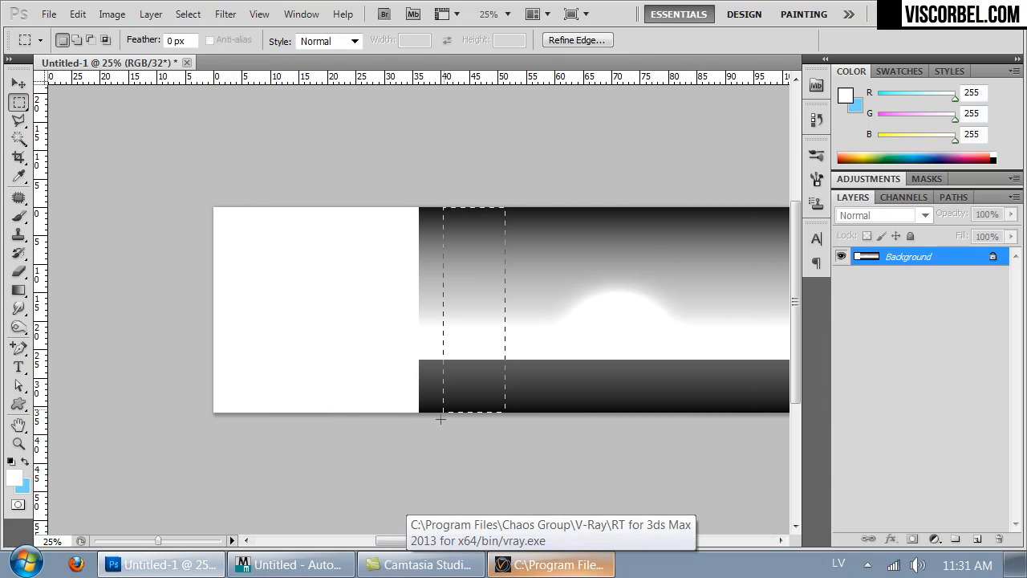
drag(431, 445, 424, 446)
right_click(449, 367)
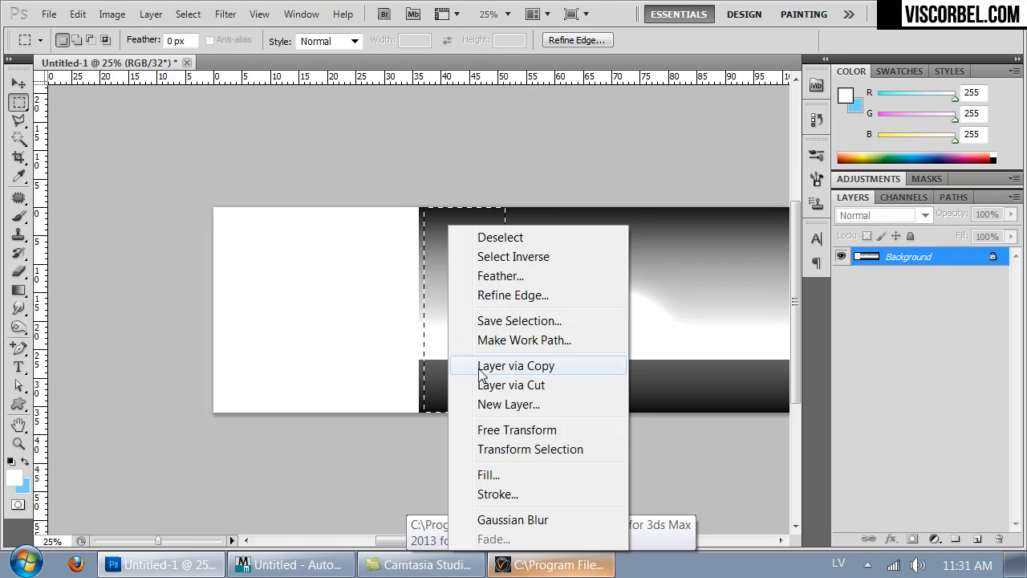
click(513, 427)
drag(418, 307, 214, 307)
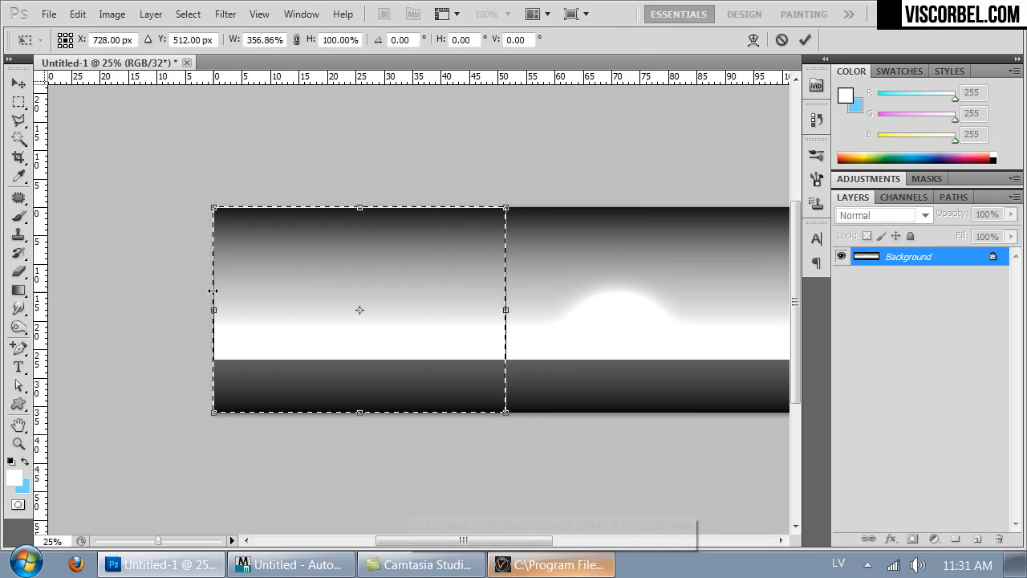
key(Return)
key(ctrl+d)
- Save the widened image in Radiance HDR format over bw.hdr in the Textures folder inside Studio_lighting
drag(592, 294, 356, 298)
key(ctrl+shift+s)
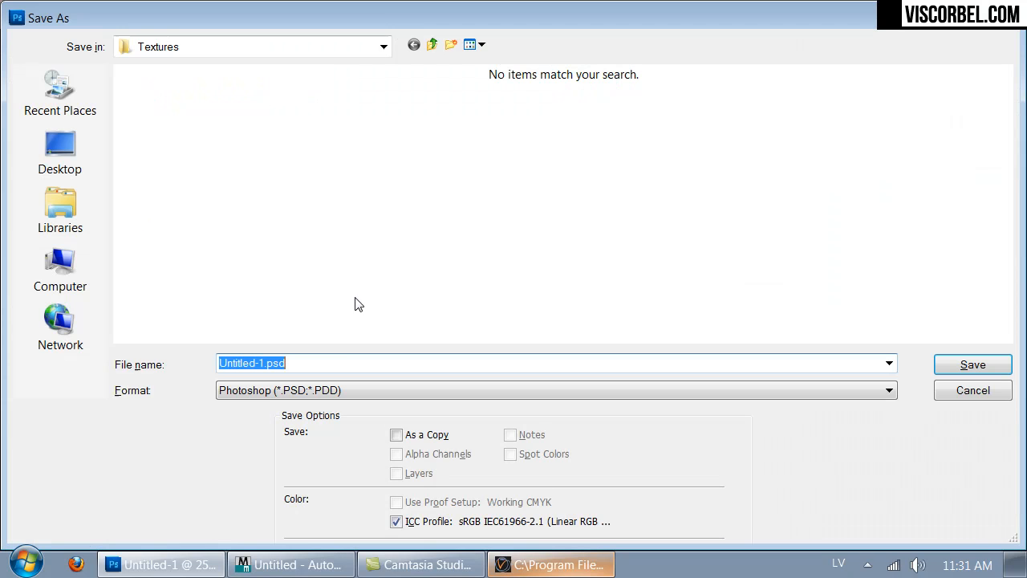
click(273, 390)
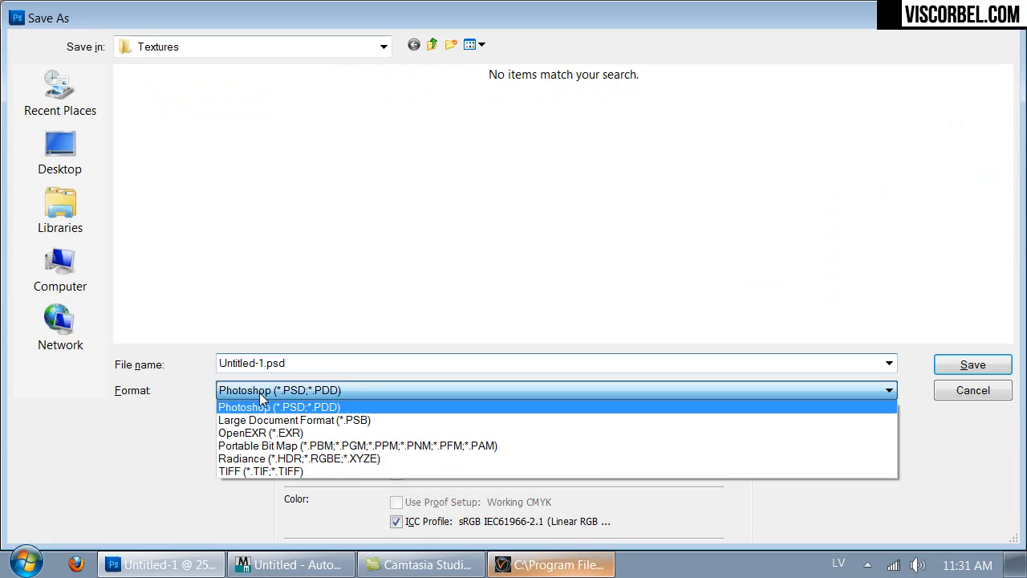
click(280, 458)
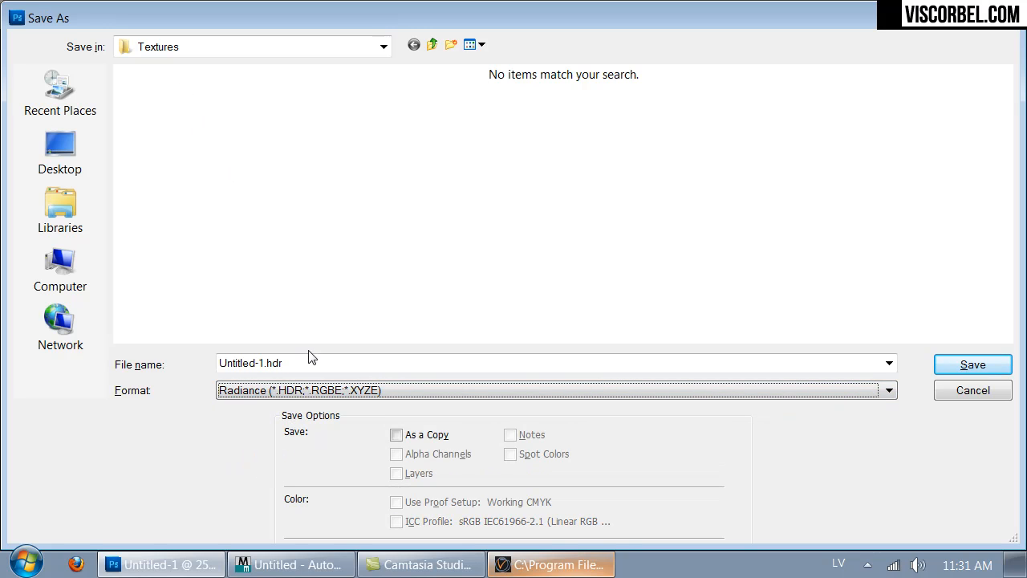
click(78, 156)
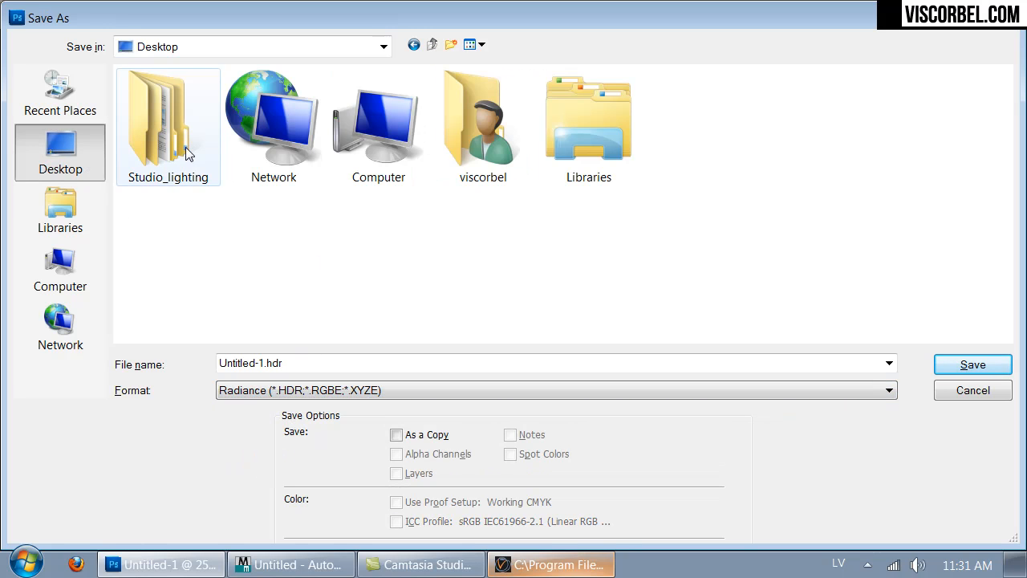
double_click(185, 147)
double_click(152, 195)
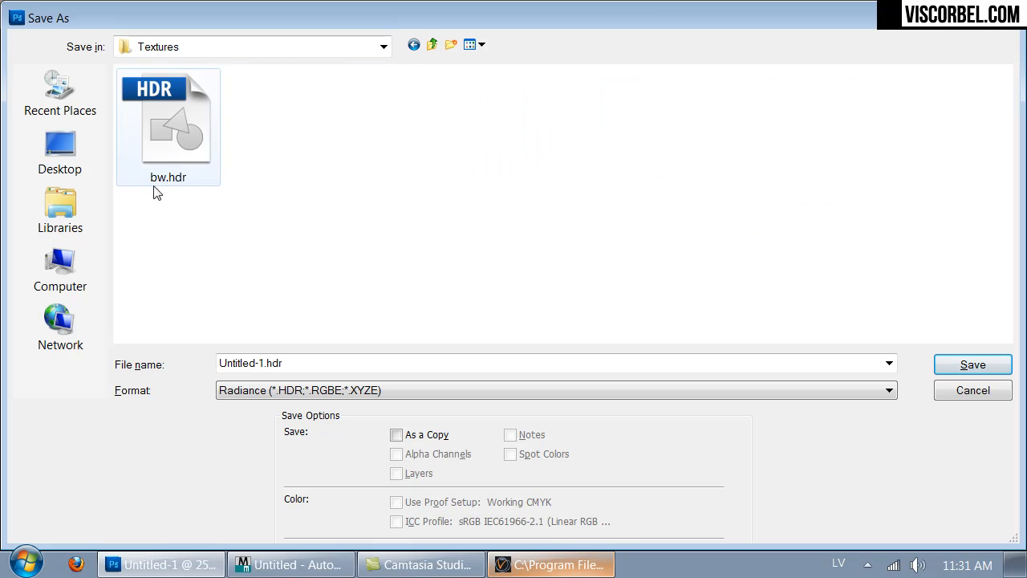
double_click(163, 162)
click(480, 226)
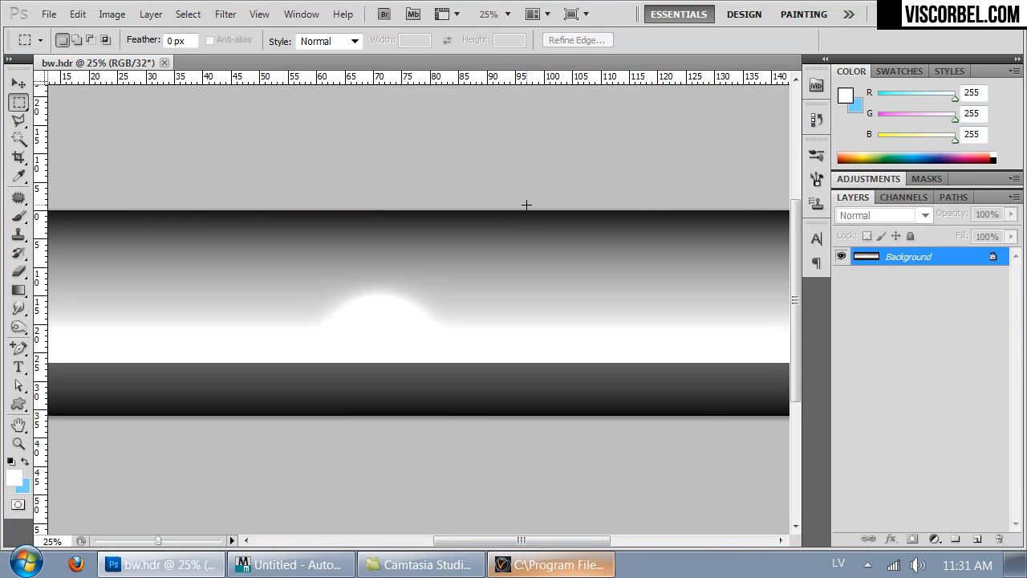
- Switch to 3ds Max, examine how the gradient wraps around the cylinder's inner wall, and return to Photoshop
key(alt+Tab)
alt+middle_drag(371, 284, 386, 234)
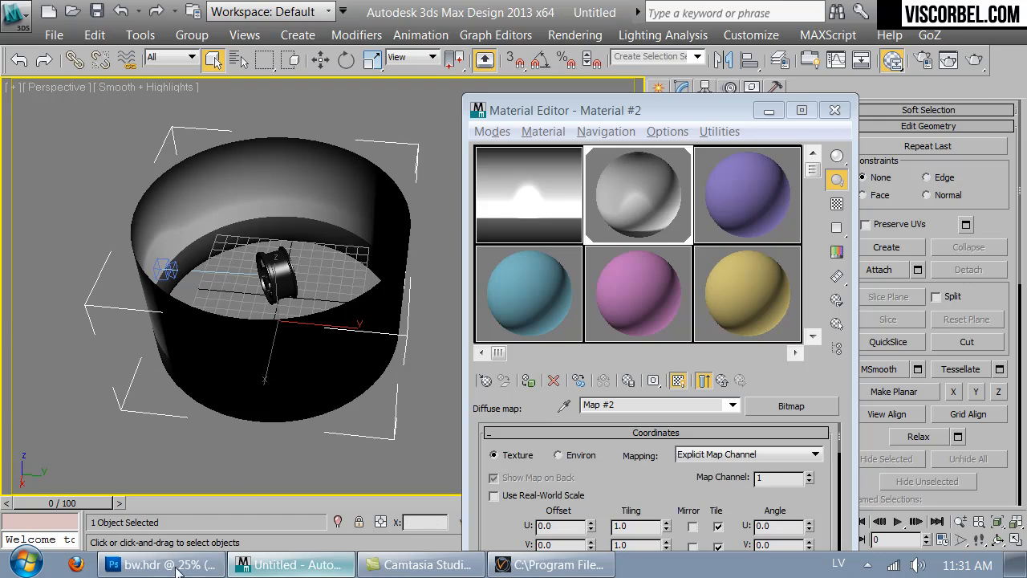
key(alt+Tab)
- Try to widen the bw.hdr canvas to 200 percent
key(ctrl+alt+c)
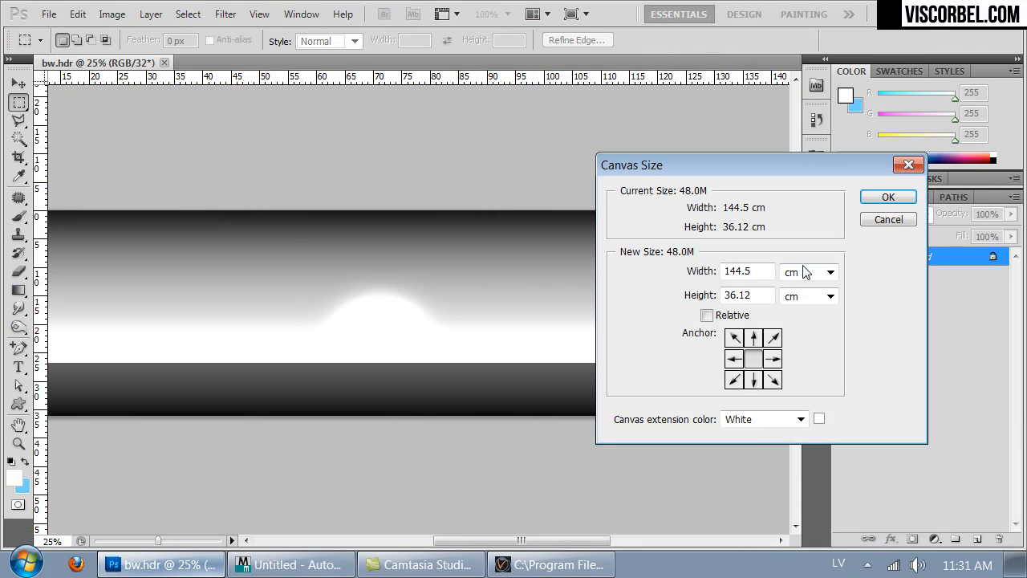
click(789, 271)
click(802, 290)
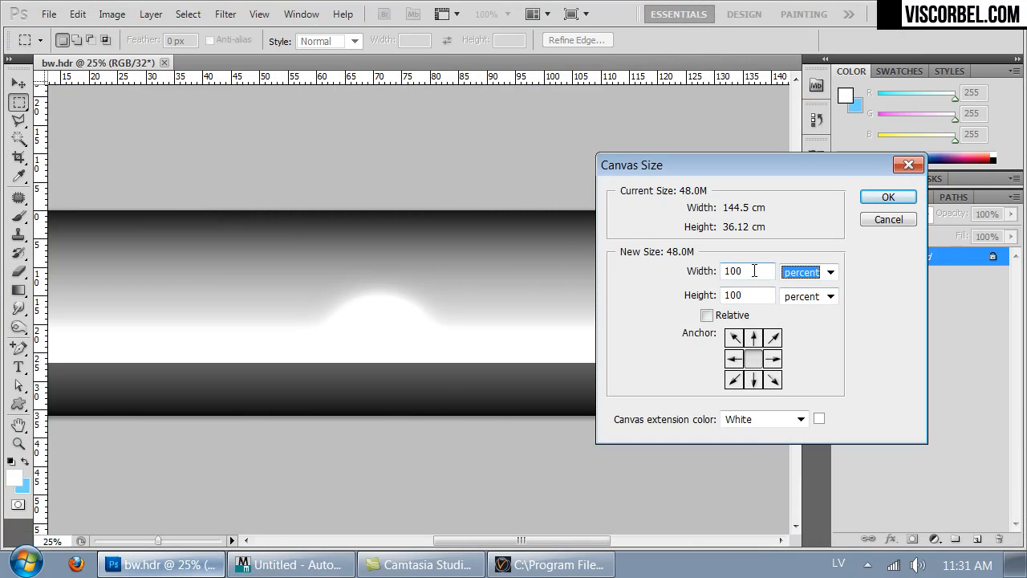
click(754, 270)
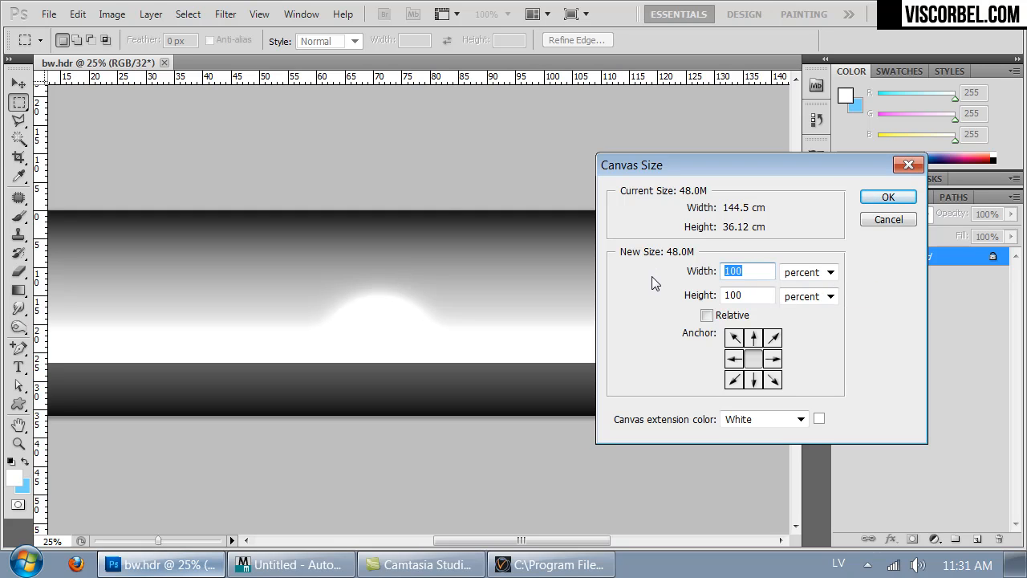
text(200)
key(Return)
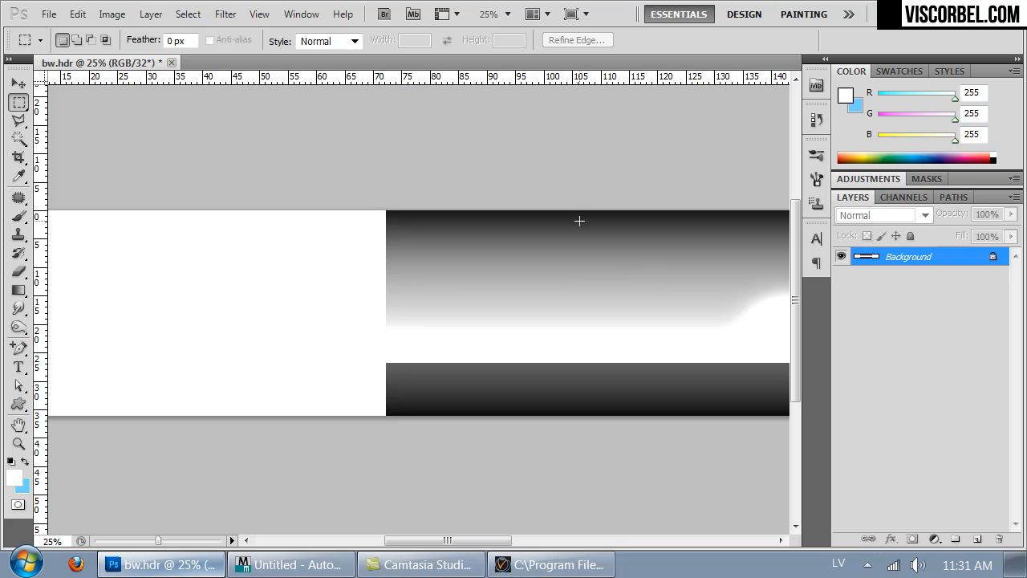
key(ctrl+minus)
key(ctrl+minus)
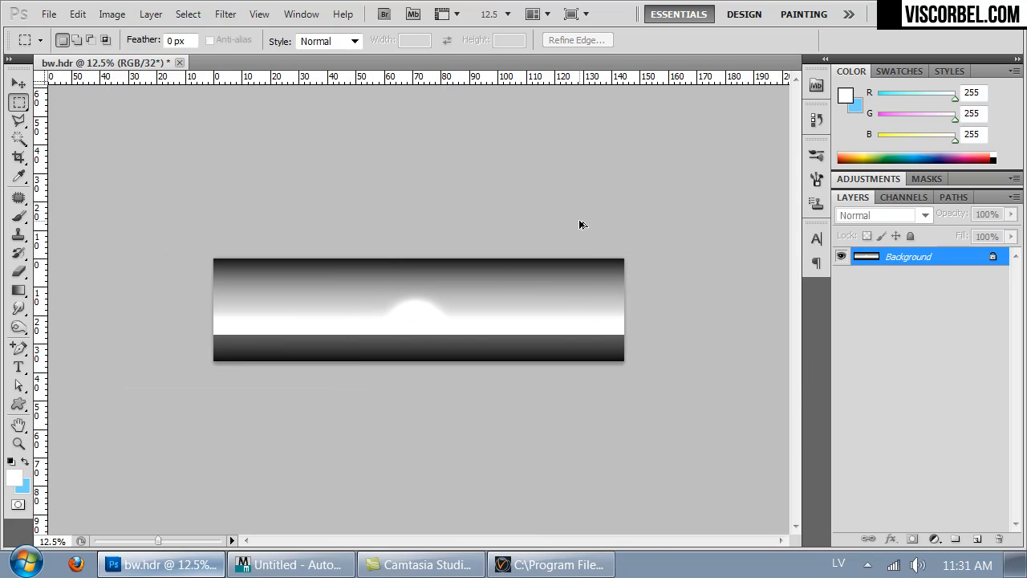
- Widen the bw.hdr canvas to 150 percent, keeping the height at 100 percent and the image centred
key(ctrl+alt+c)
click(827, 274)
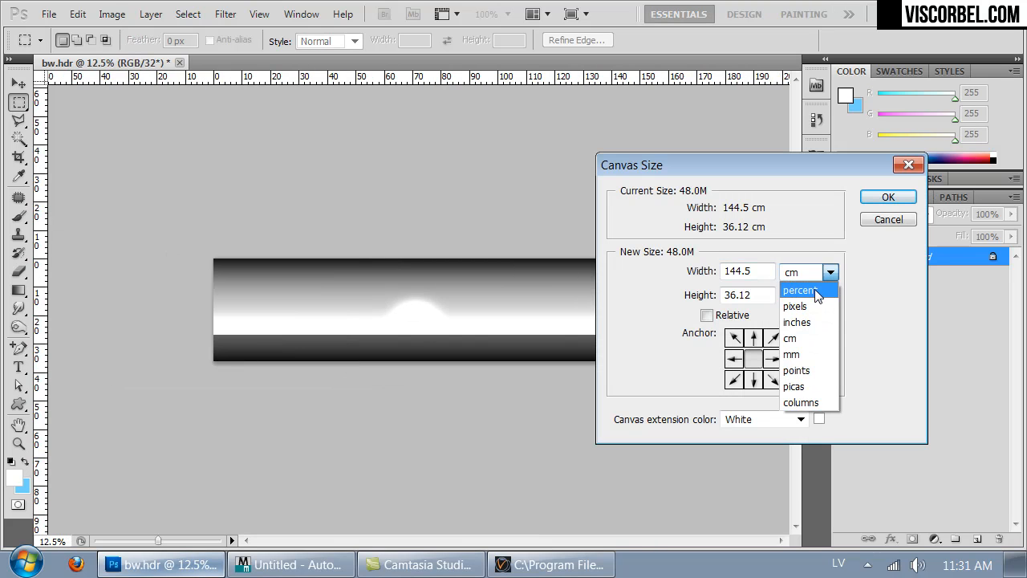
click(815, 291)
double_click(748, 273)
text(150)
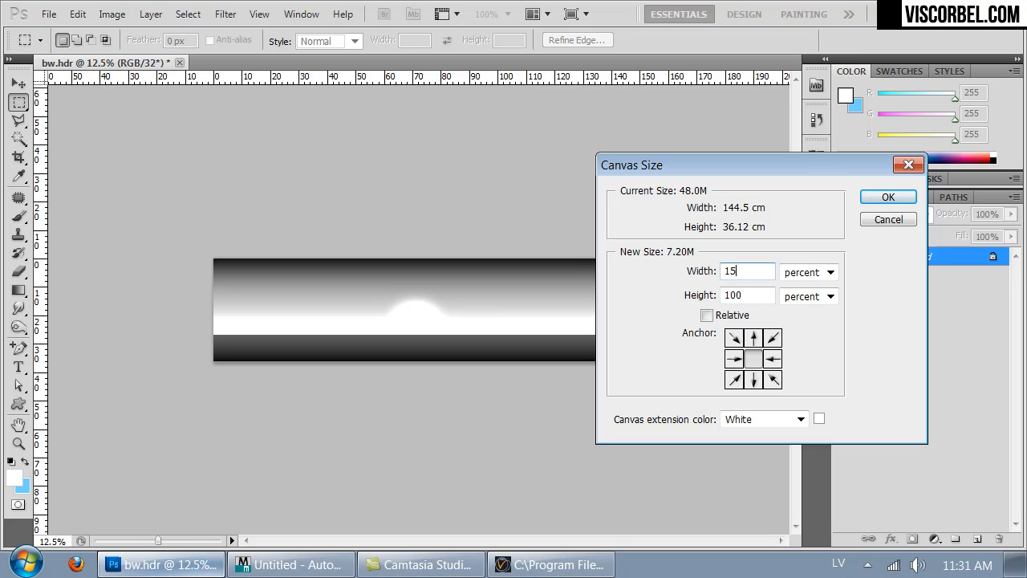
key(Return)
- Select the full-height gradient section beyond the bright bump and stretch it with Free Transform to the canvas's right border
drag(617, 388, 728, 308)
right_click(596, 295)
click(652, 426)
key(Return)
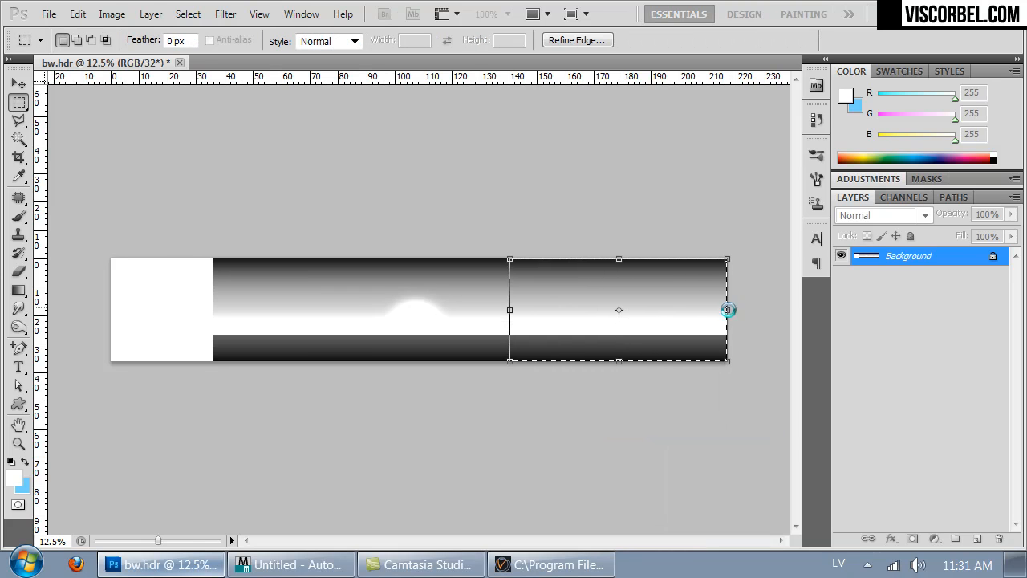
- Copy the stretched section to a new layer, cover the blank area at the canvas's left end with it, and merge it into the Background
key(ctrl+j)
ctrl+drag(621, 310, 116, 319)
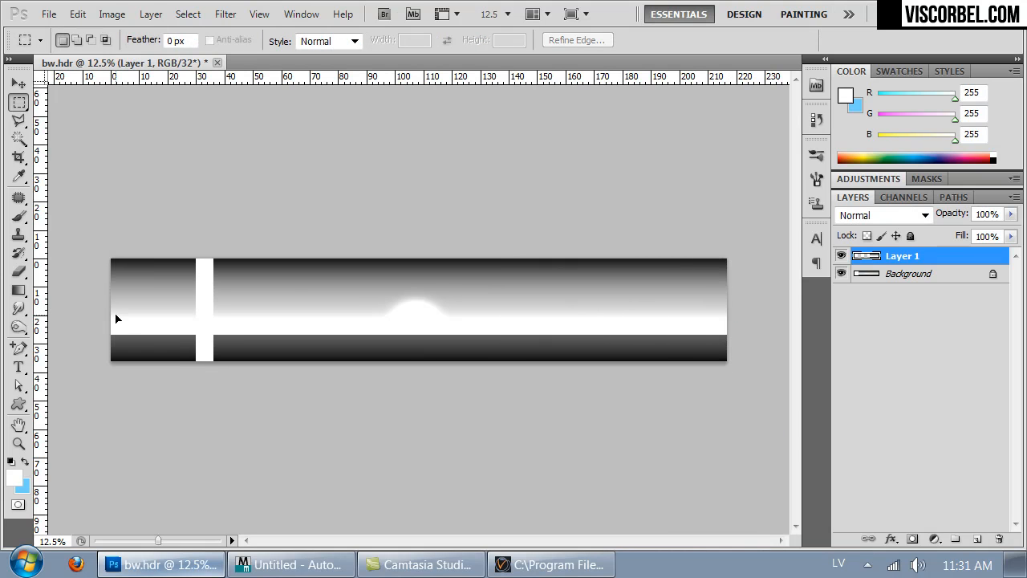
key(ctrl+e)
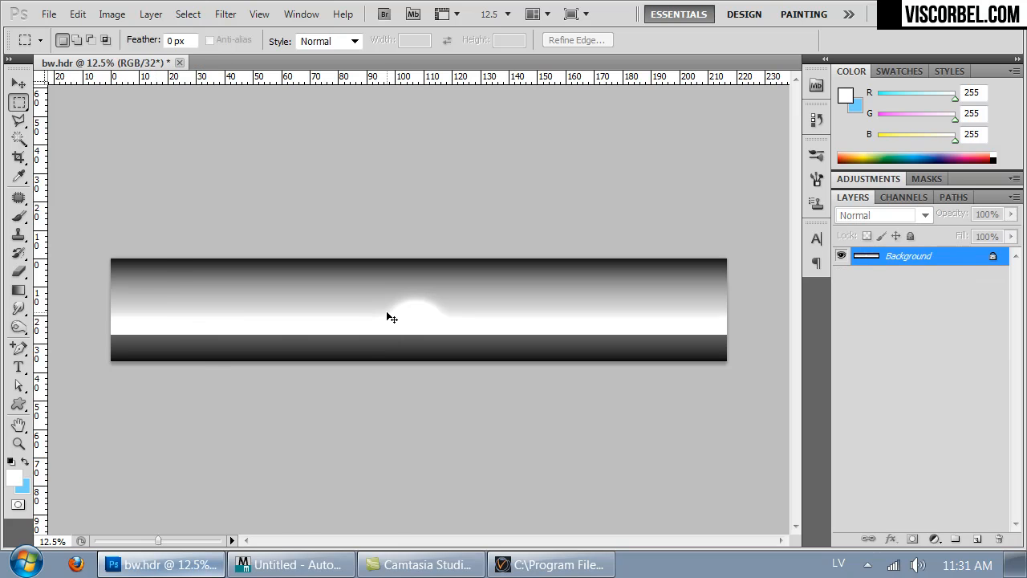
- Save the wider gradient in Radiance format, replacing bw.hdr in the Textures folder
key(ctrl+shift+s)
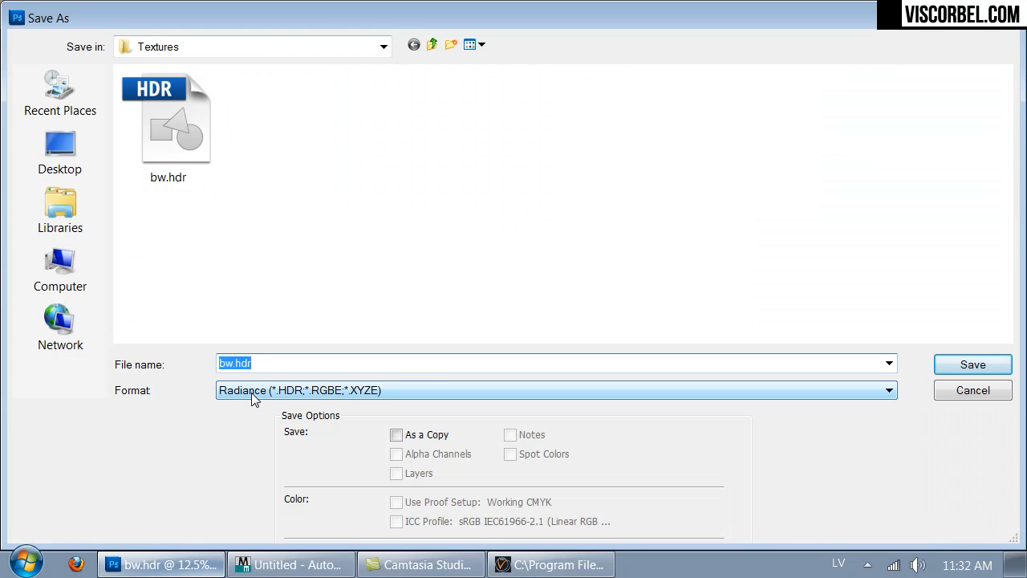
double_click(170, 133)
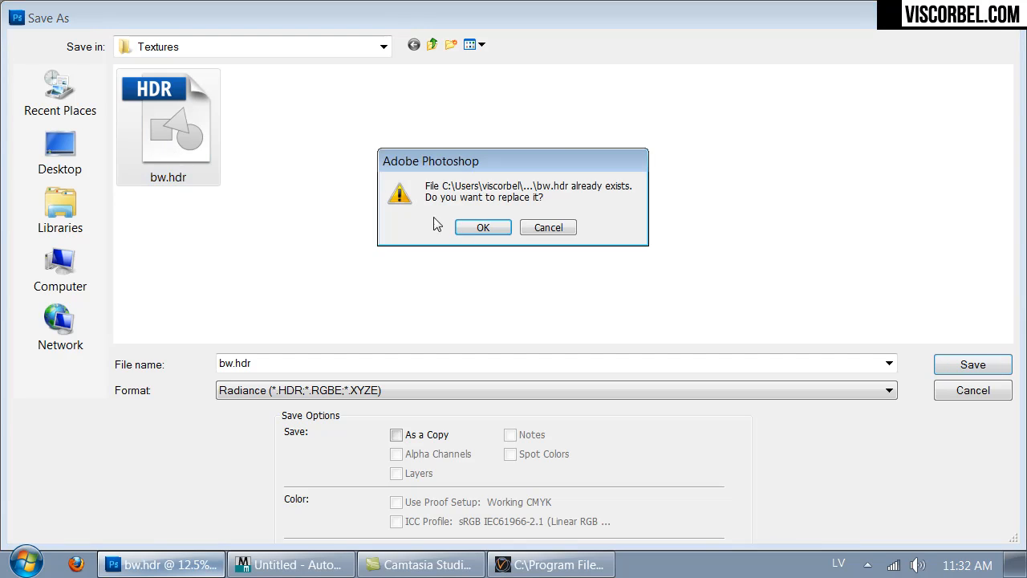
click(483, 227)
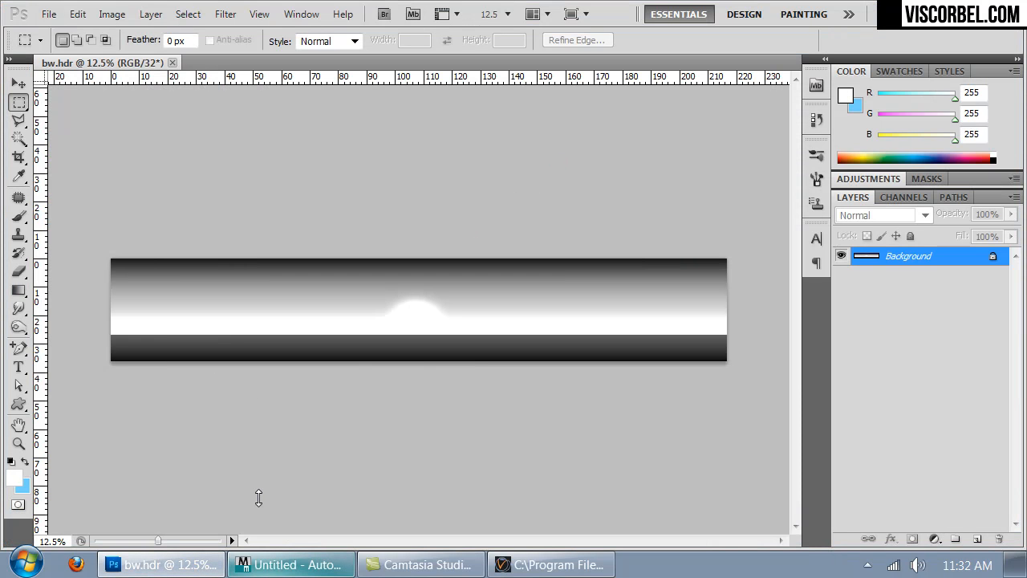
- Switch to 3ds Max, look through VRayPhysicalCamera001, and assign the HDR light material, Material #25, to the selected cylinder
key(alt+Tab)
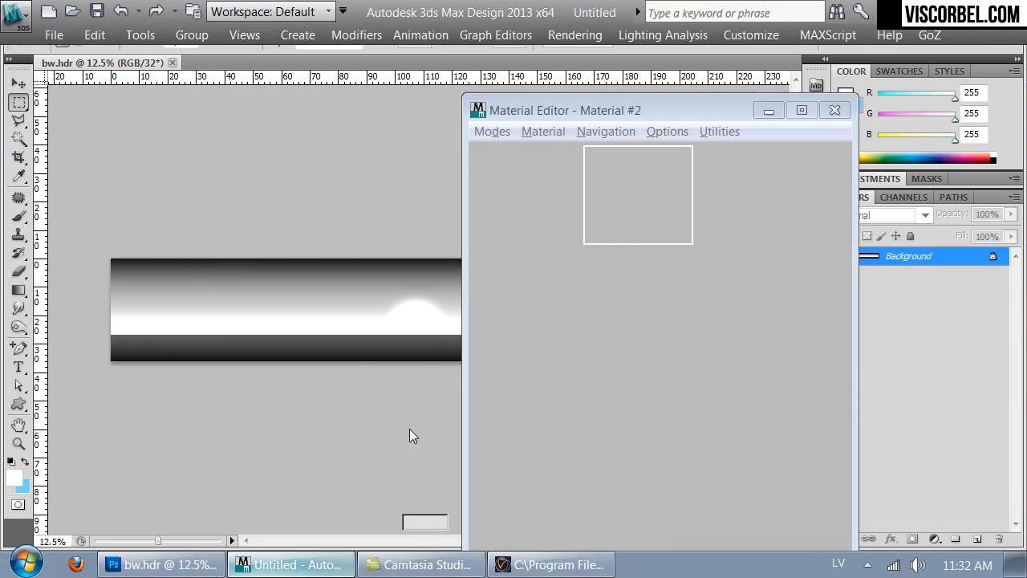
mouse_move(170, 289)
alt+middle_down()
mouse_move(55, 236)
mouse_move(161, 288)
alt+middle_up()
key(c)
click(572, 227)
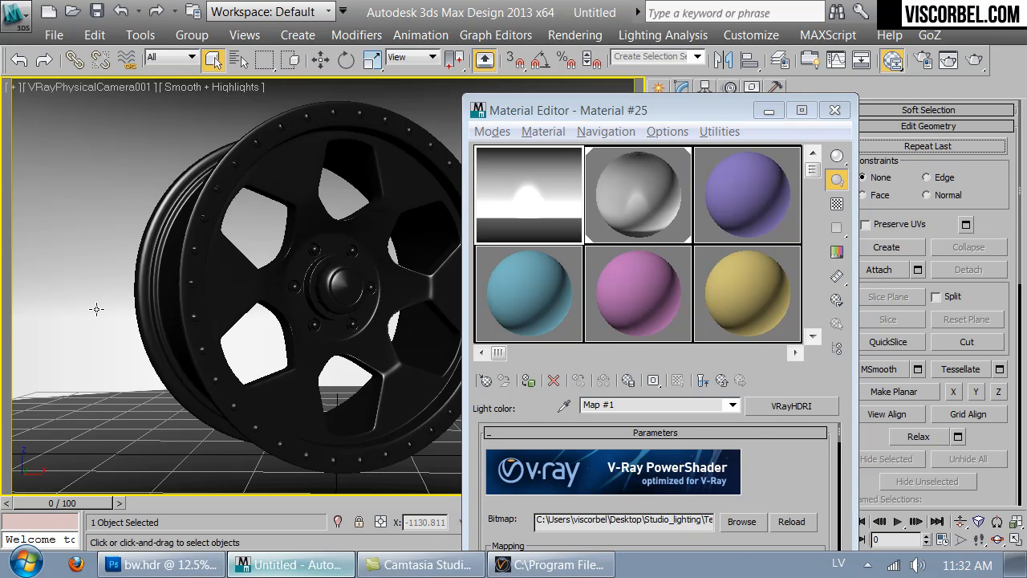
key(F3)
key(F3)
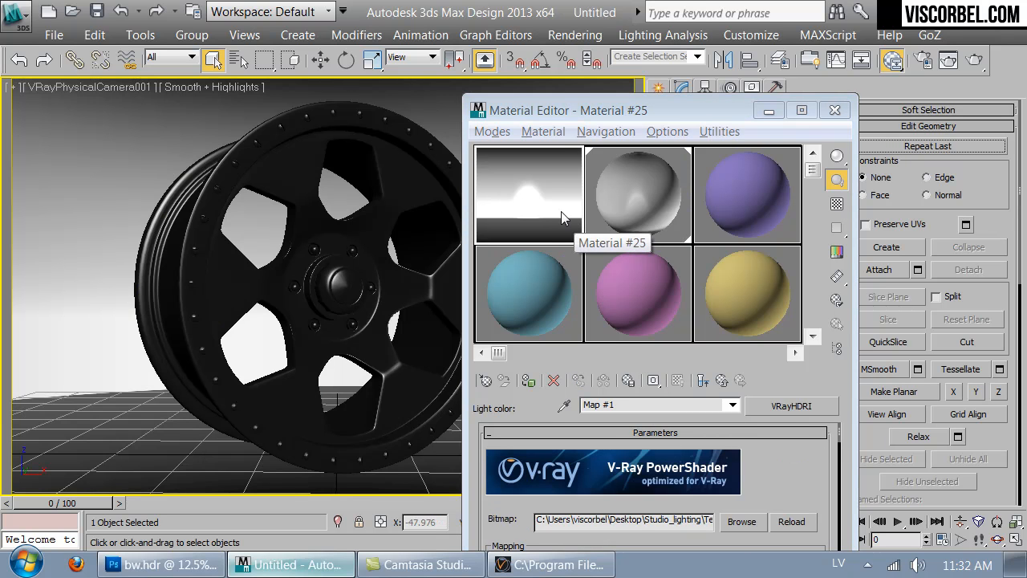
click(529, 381)
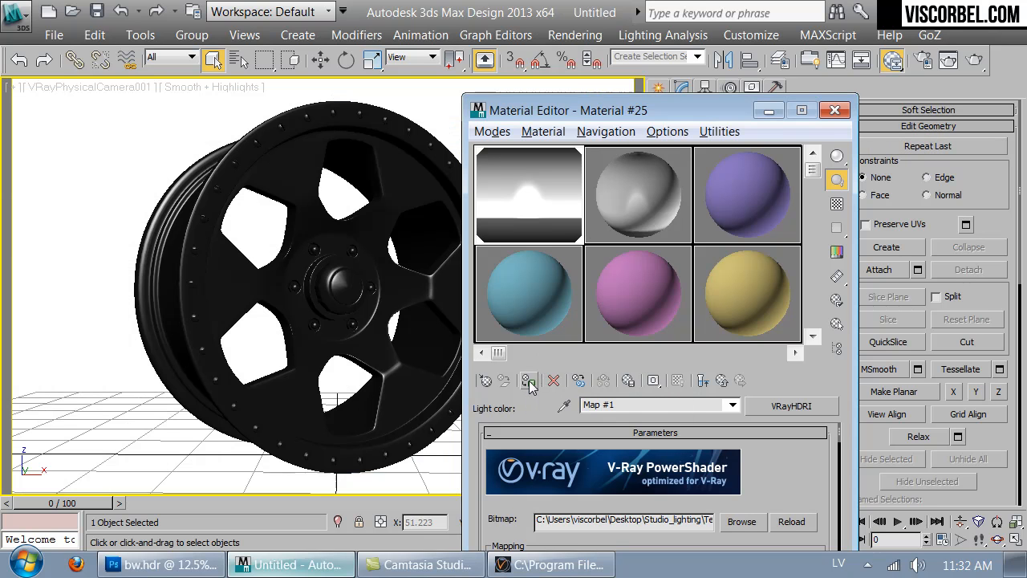
- Start an ActiveShade render of the camera view, close the Material Editor, and place the render window beside the wheel
click(974, 60)
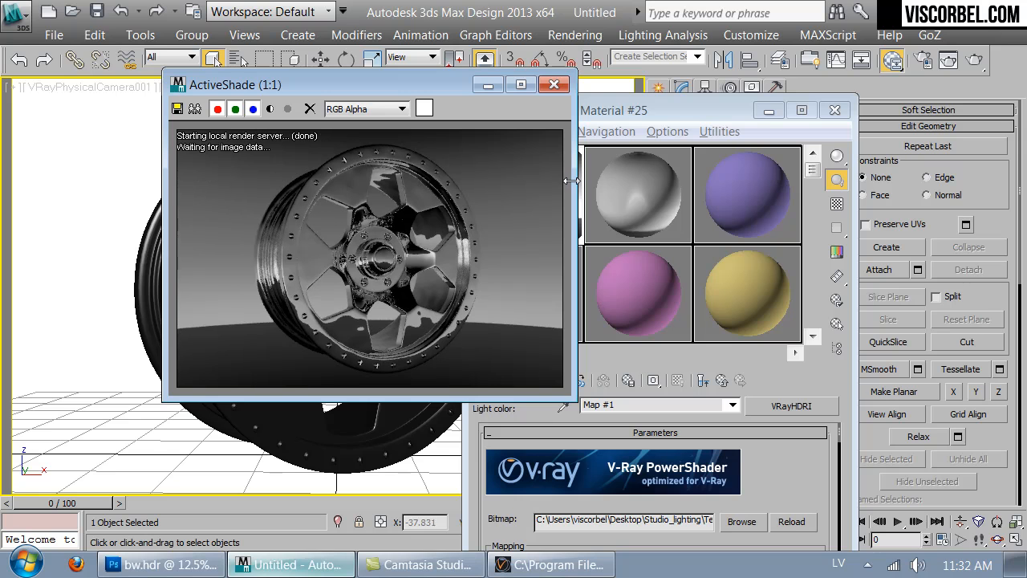
click(835, 109)
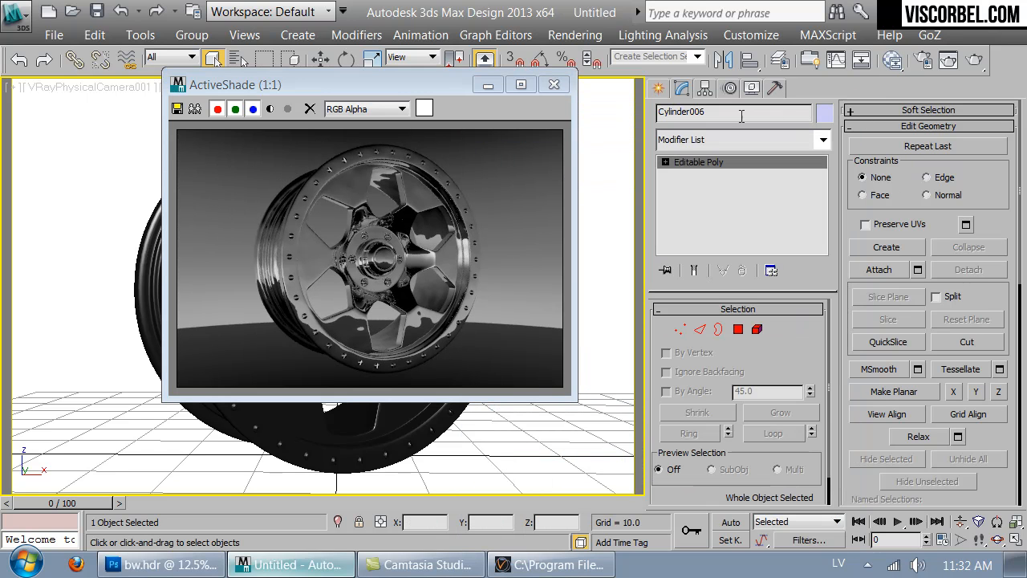
drag(437, 92, 795, 102)
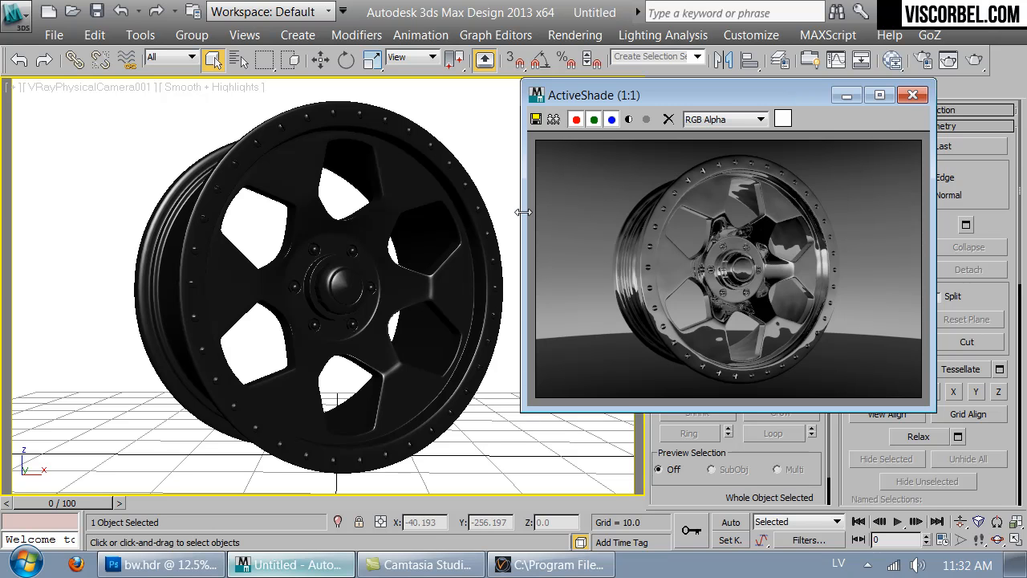
- Move the cylinder vertically in a wireframe Left view to a Z position of about -26.7
key(l)
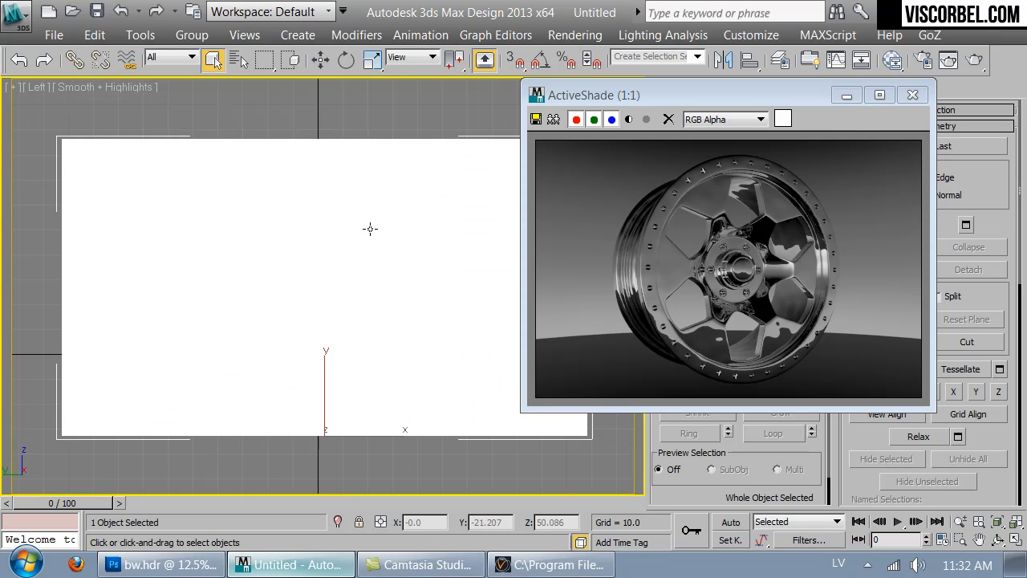
key(F3)
key(w)
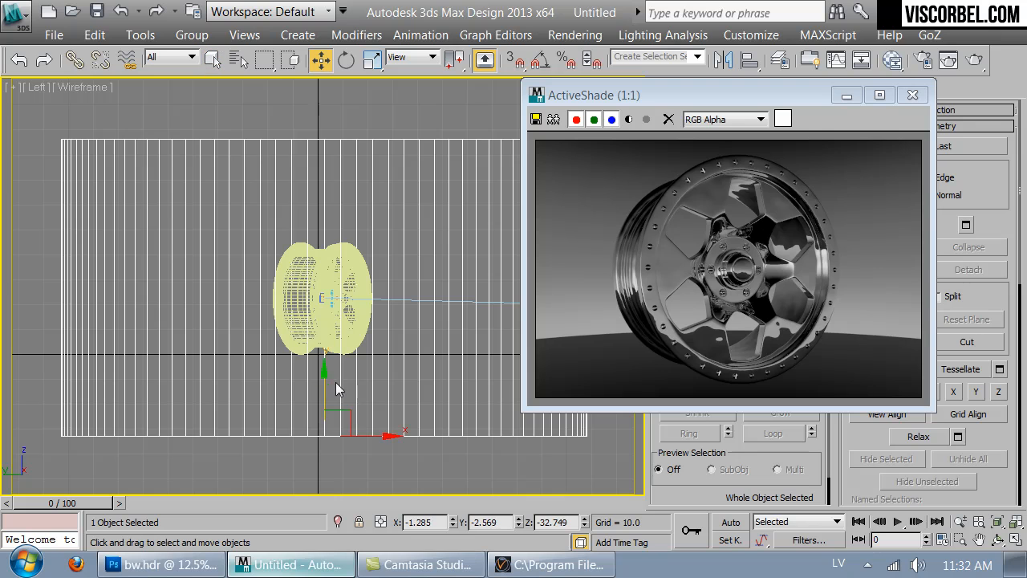
drag(328, 367, 329, 333)
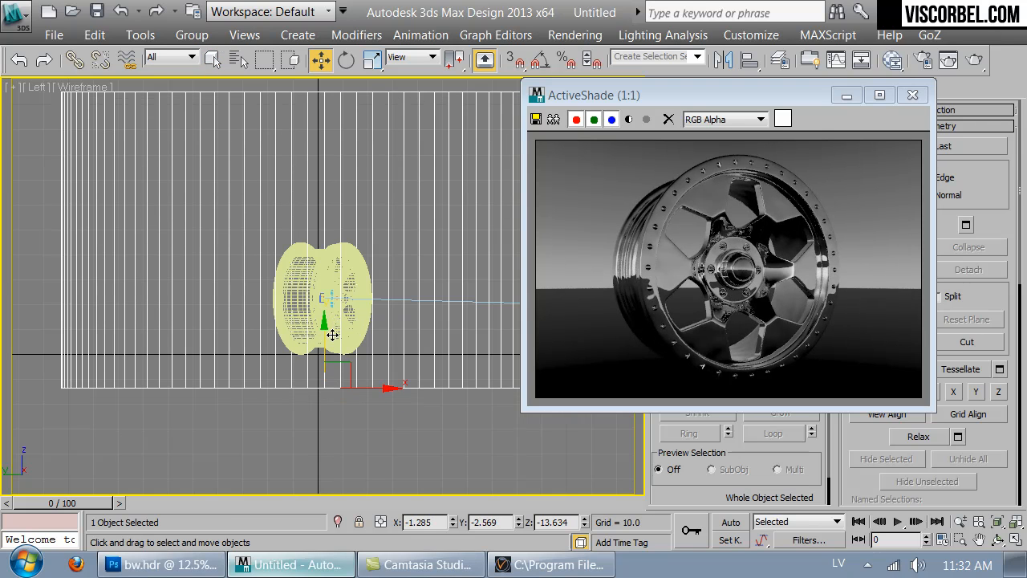
drag(321, 336, 327, 364)
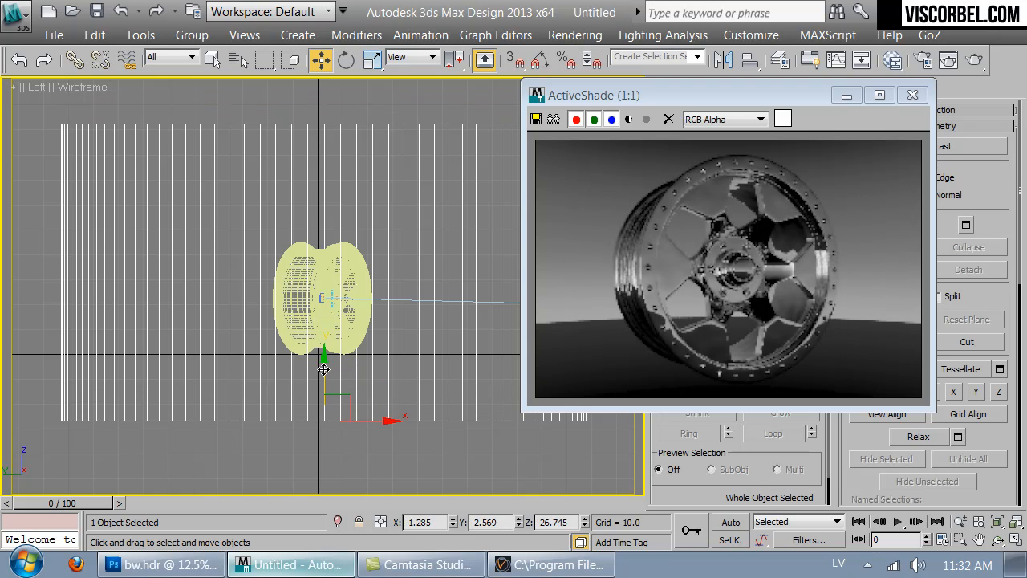
- Scale the cylinder down in height only and raise it to a Z position of about -19.2
key(r)
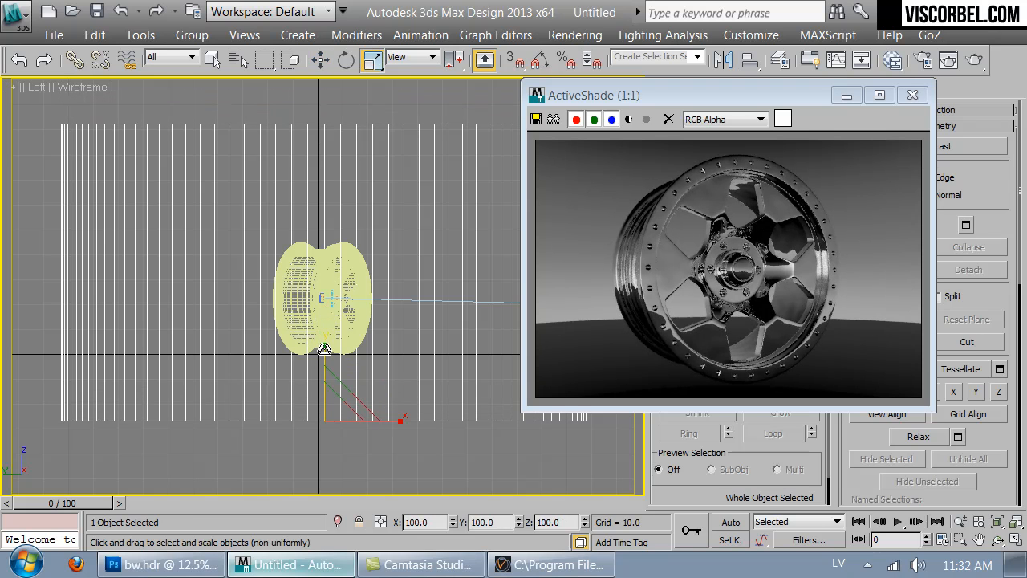
drag(325, 352, 324, 363)
key(w)
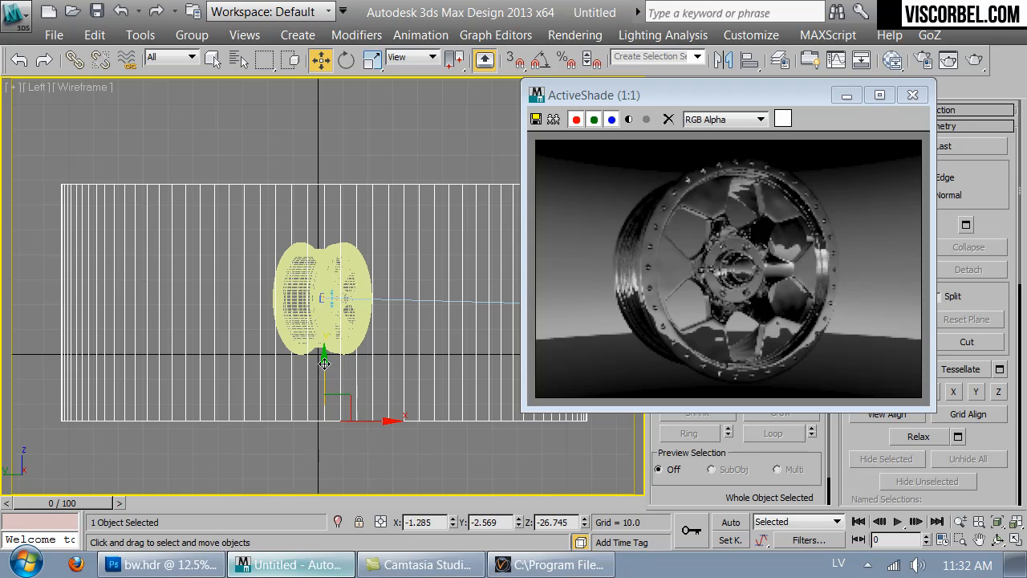
drag(321, 365, 326, 347)
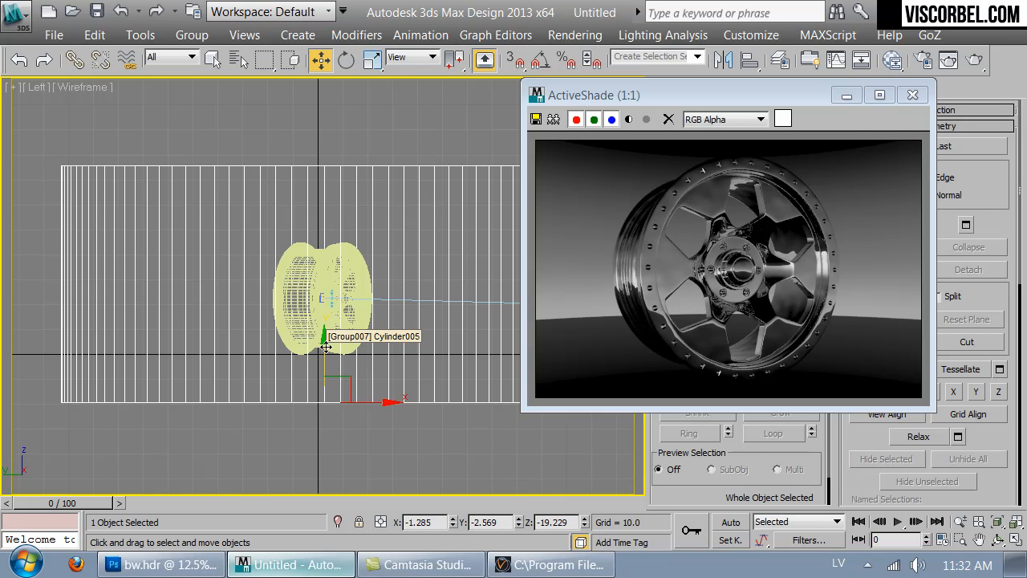
- Try an overall multiplier of 5.0 on Material #25's VRayHDRI map, settle on 3.0, and close the Material Editor
key(m)
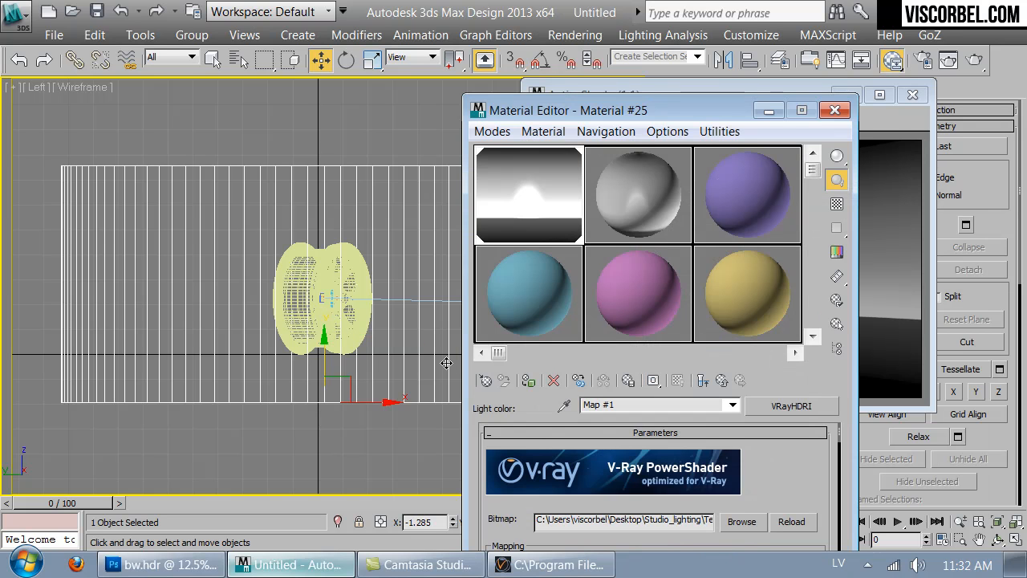
drag(798, 475, 793, 280)
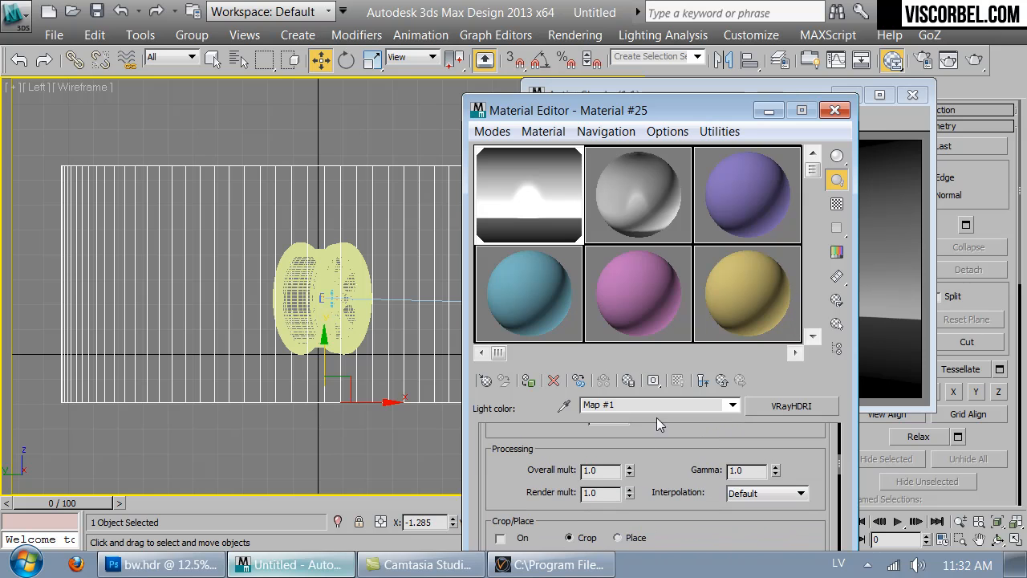
text(5)
key(Return)
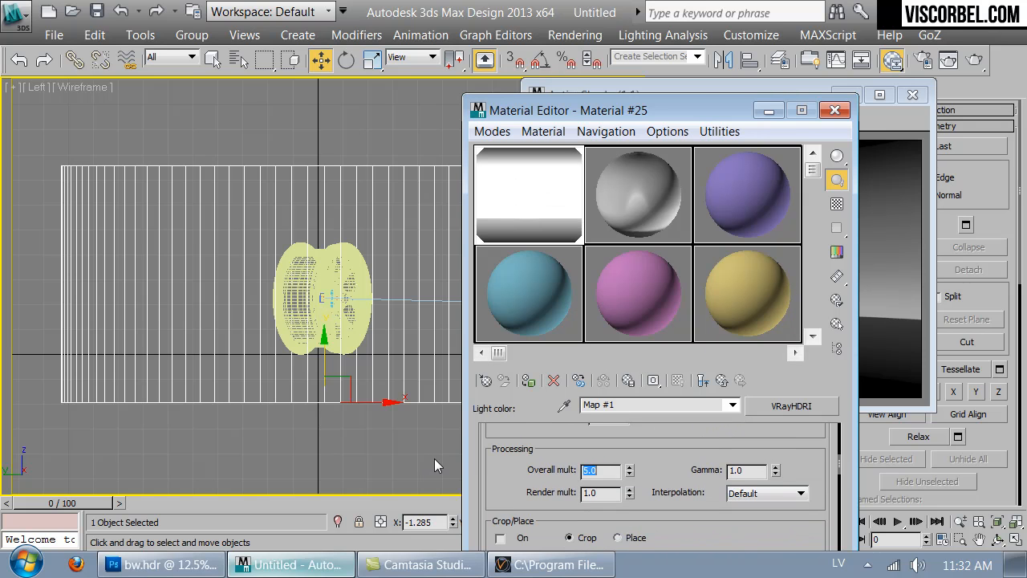
drag(697, 113, 372, 59)
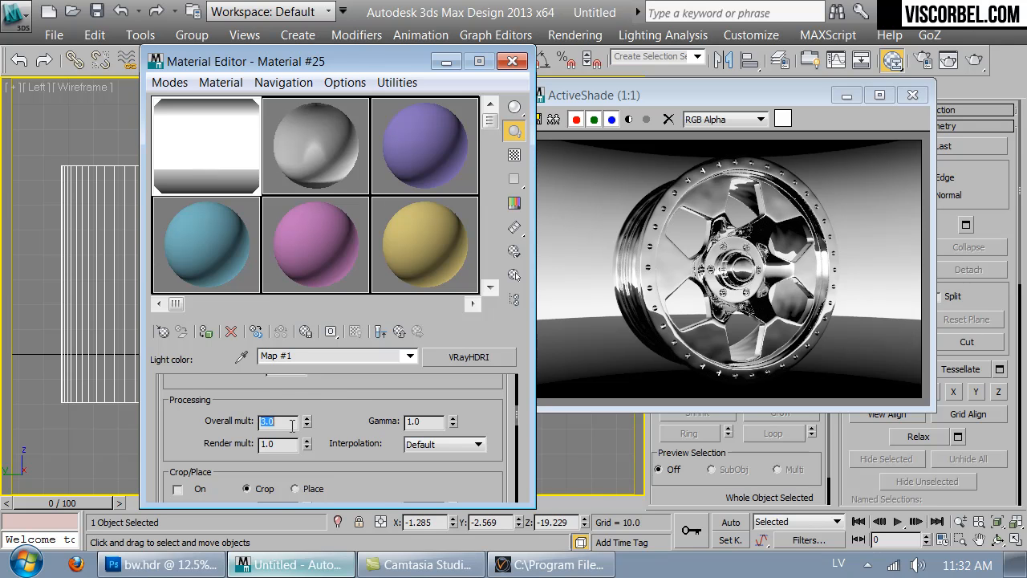
key(Return)
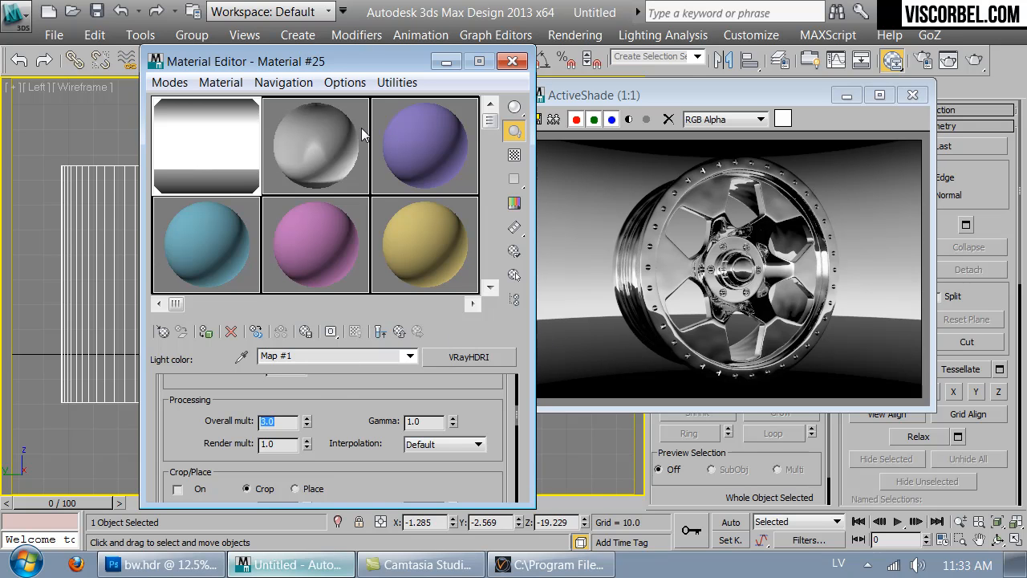
click(512, 62)
- Draw a plane about 79 long and 150 wide around the wheel in the Left view
click(391, 447)
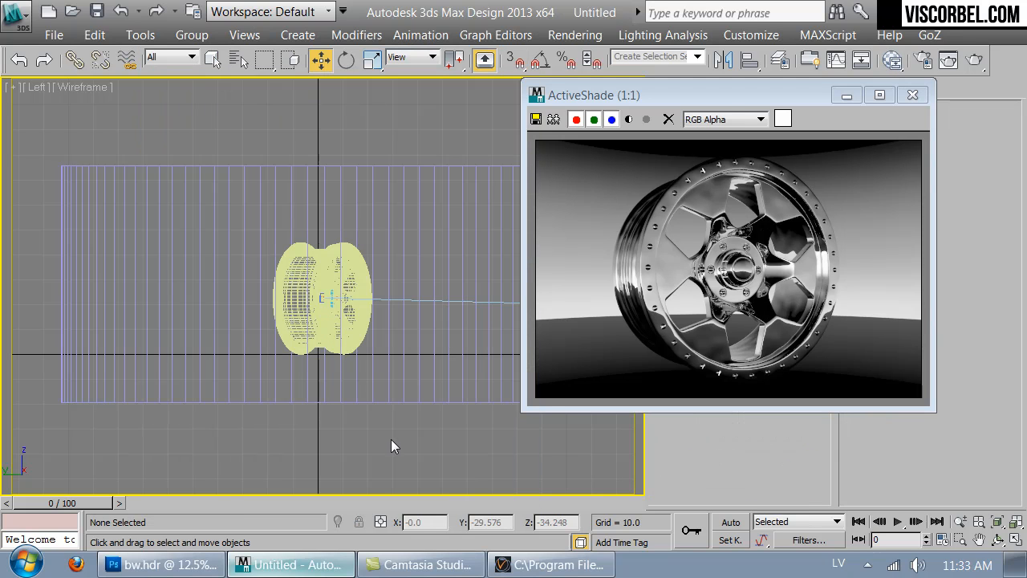
right_click(357, 321)
click(392, 283)
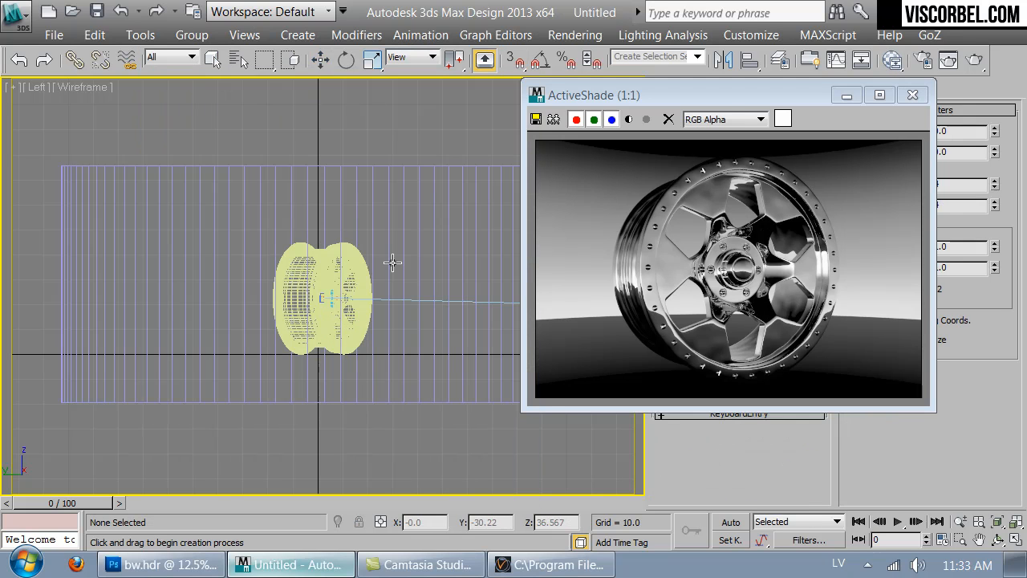
drag(132, 198, 504, 395)
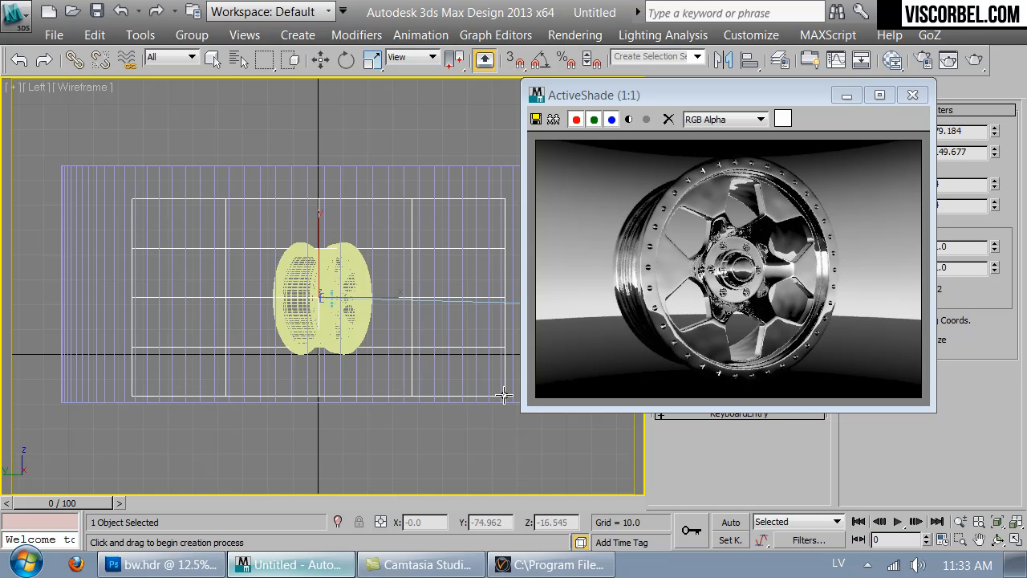
- In the Top view, rotate the plane 90° with angle snap and move it behind the wheel to a Y position of about 26.3
key(t)
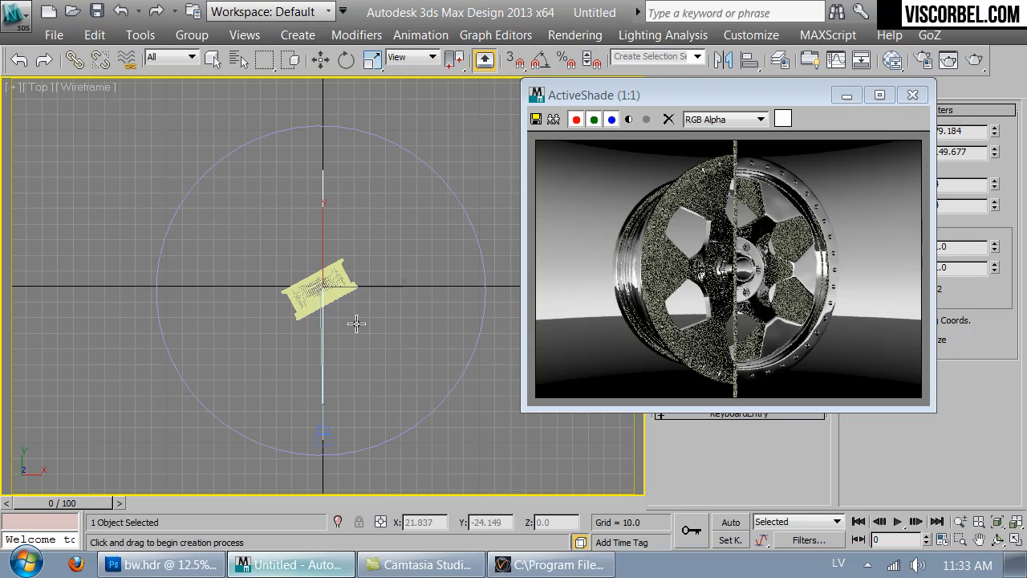
key(e)
drag(341, 234, 487, 491)
key(a)
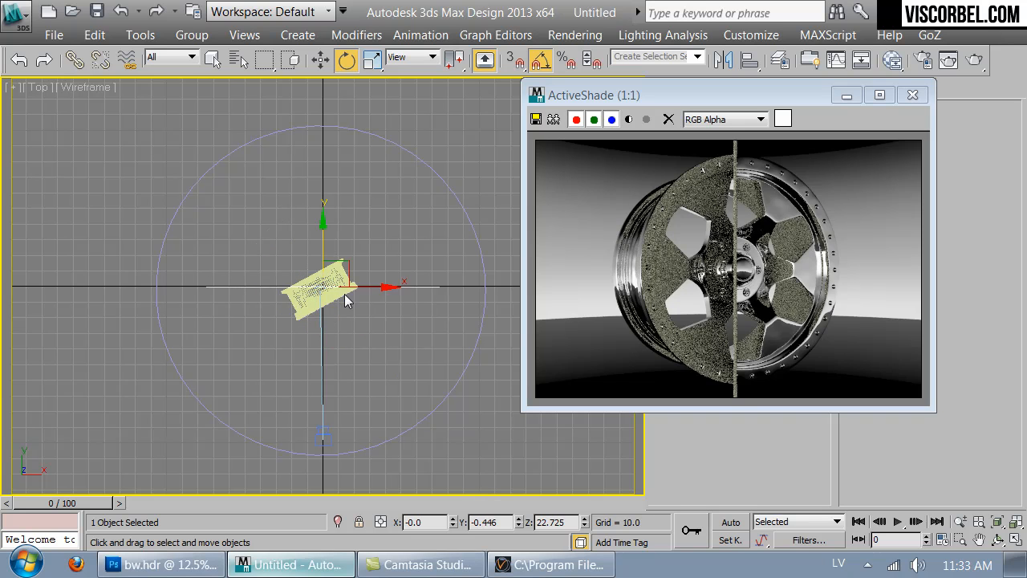
key(w)
drag(322, 244, 321, 210)
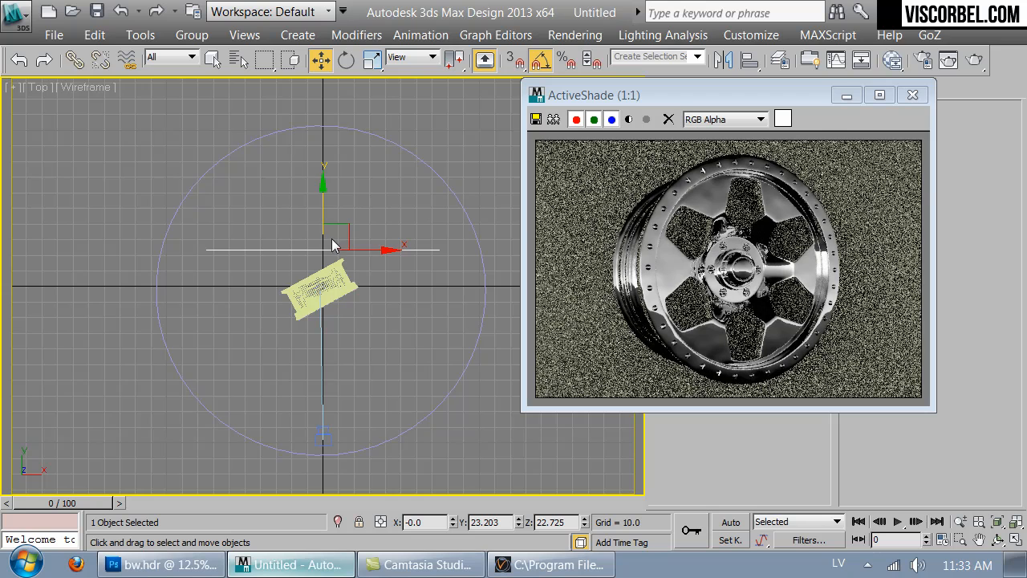
drag(337, 236, 320, 207)
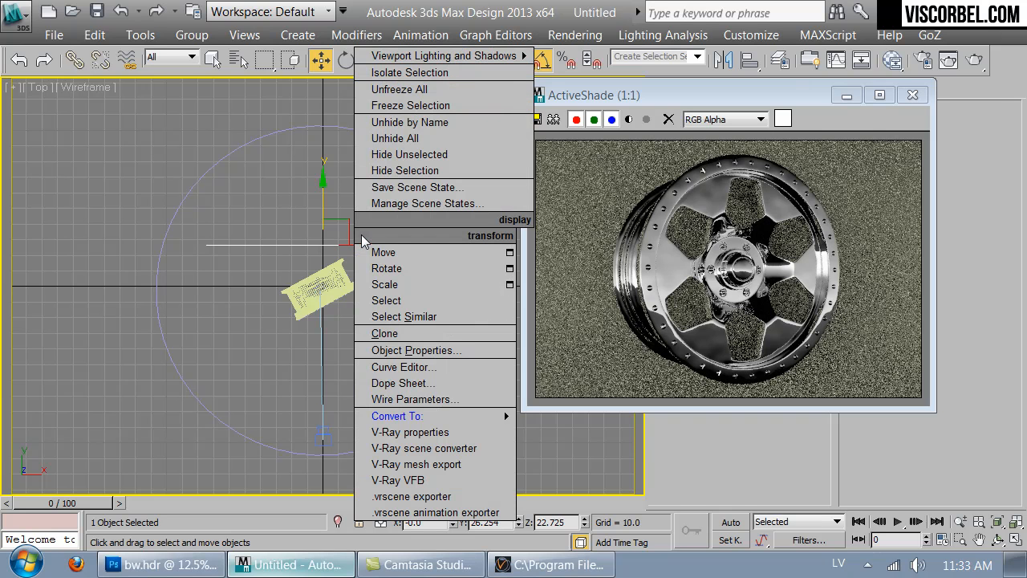
- Turn off Receive Shadows and Cast Shadows for the plane and move it farther back to a Y position of about 34.4
right_click(355, 228)
mouse_move(383, 416)
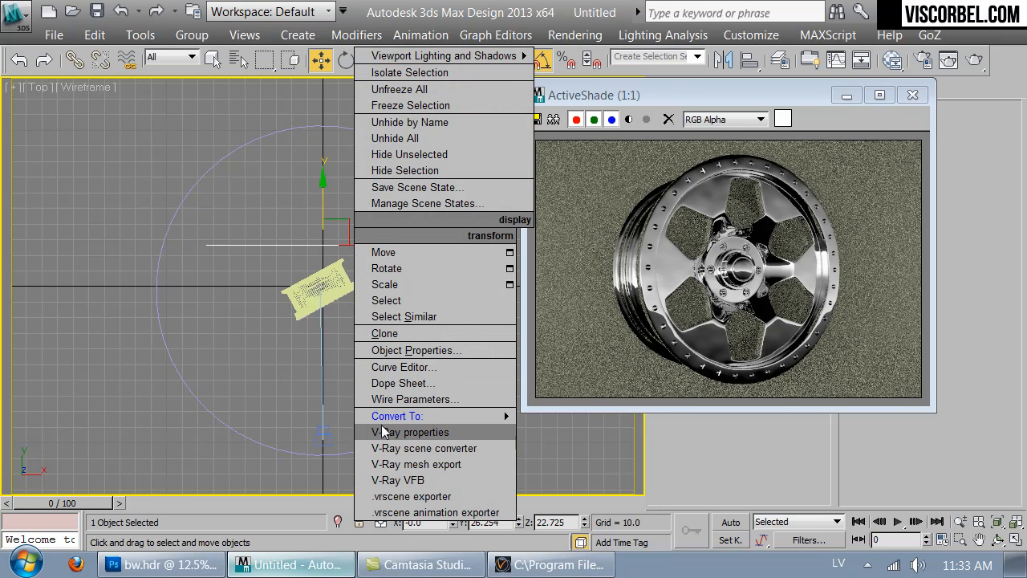
click(411, 350)
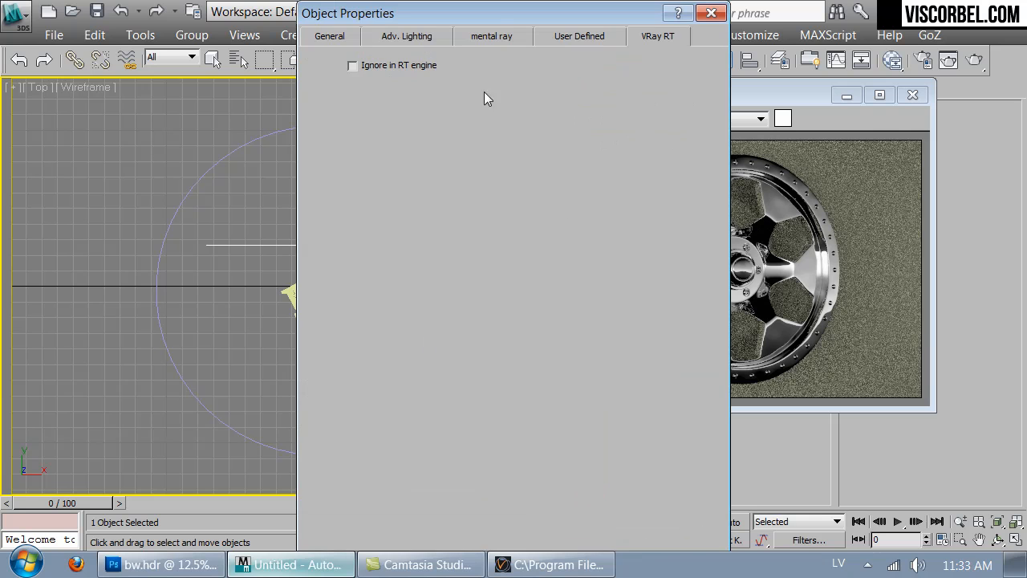
click(335, 37)
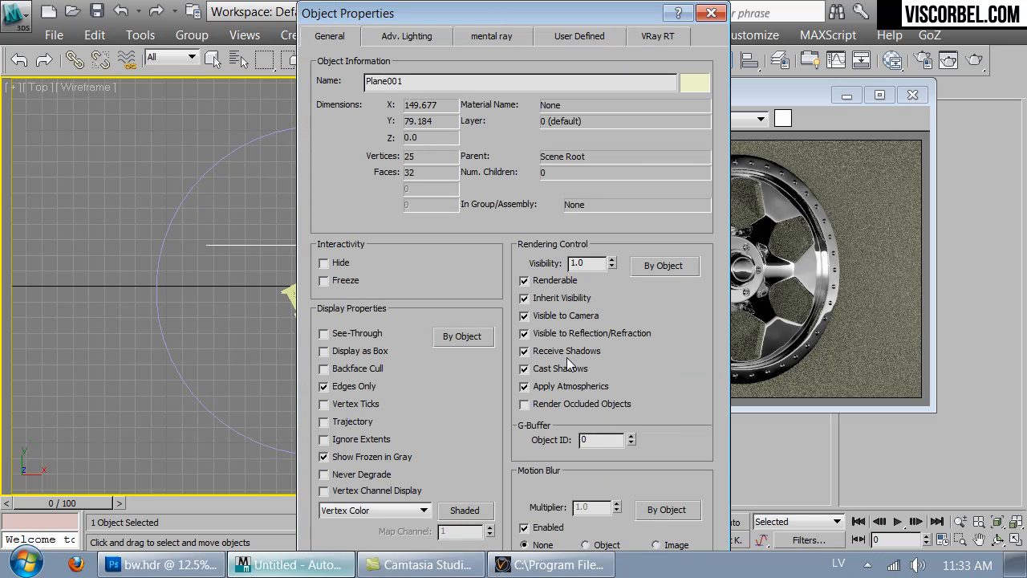
drag(581, 23, 432, 44)
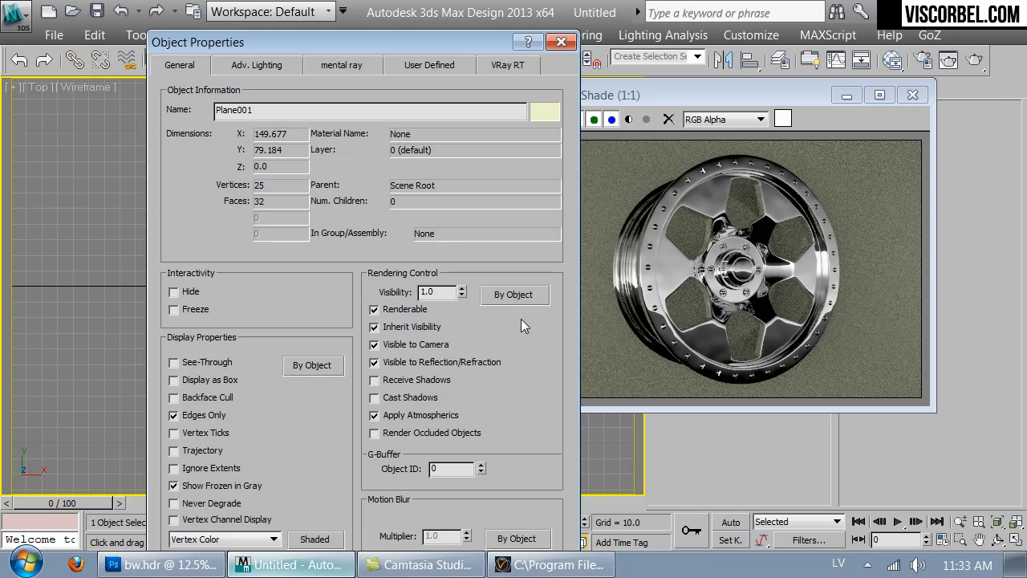
key(Return)
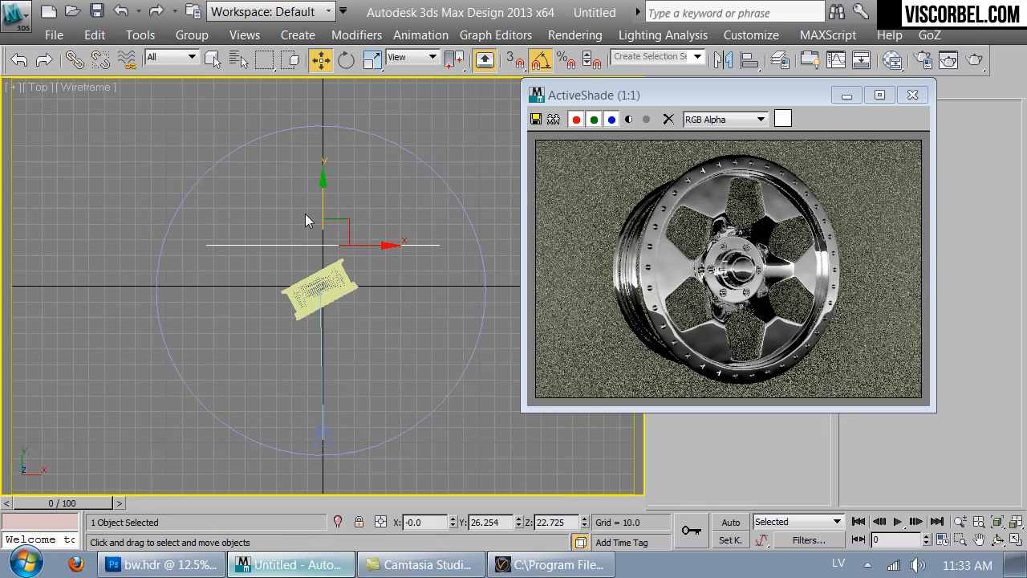
drag(321, 192, 320, 179)
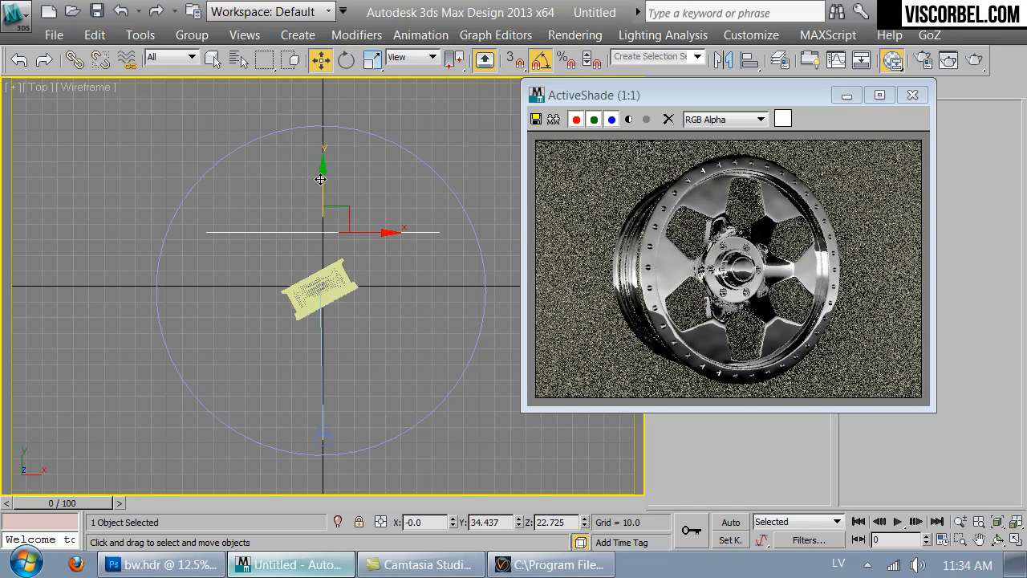
- Load a new VRayMtl into the first material slot and assign it to the backdrop plane
key(m)
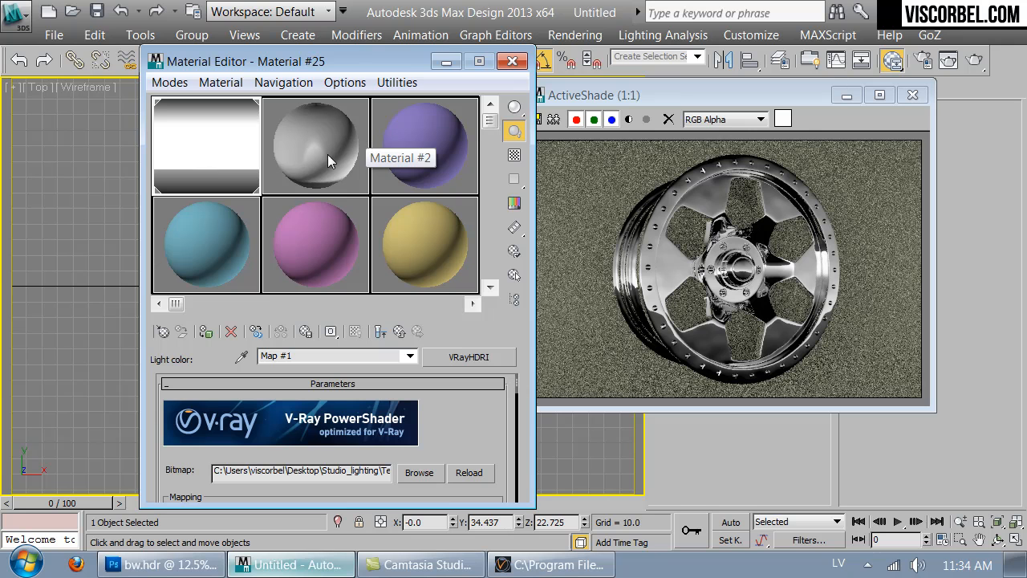
click(156, 337)
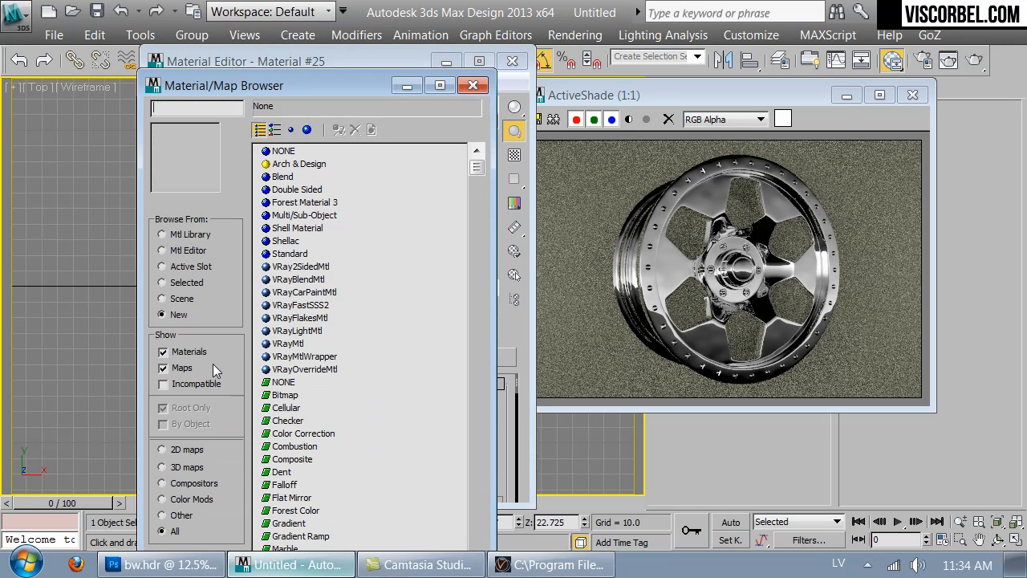
double_click(295, 344)
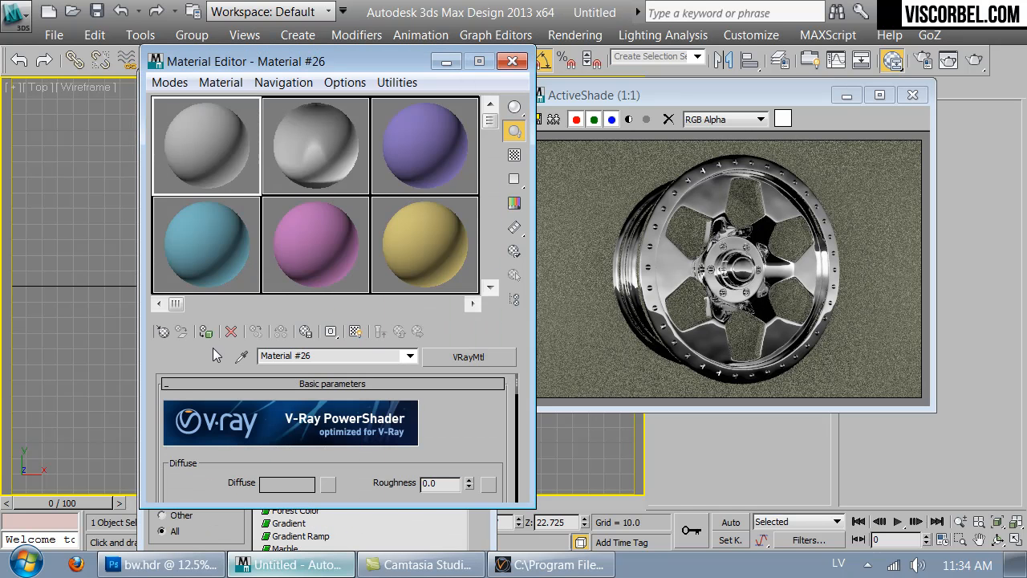
- Darken the new material's diffuse colour to a value of 1 and close the Material Editor and Material/Map Browser
click(290, 483)
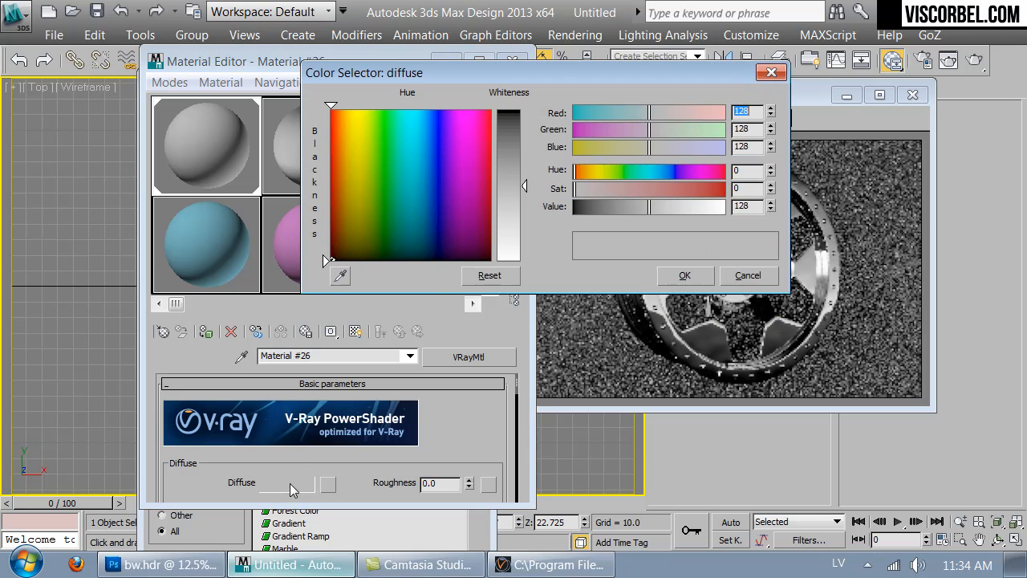
right_click(770, 208)
click(771, 203)
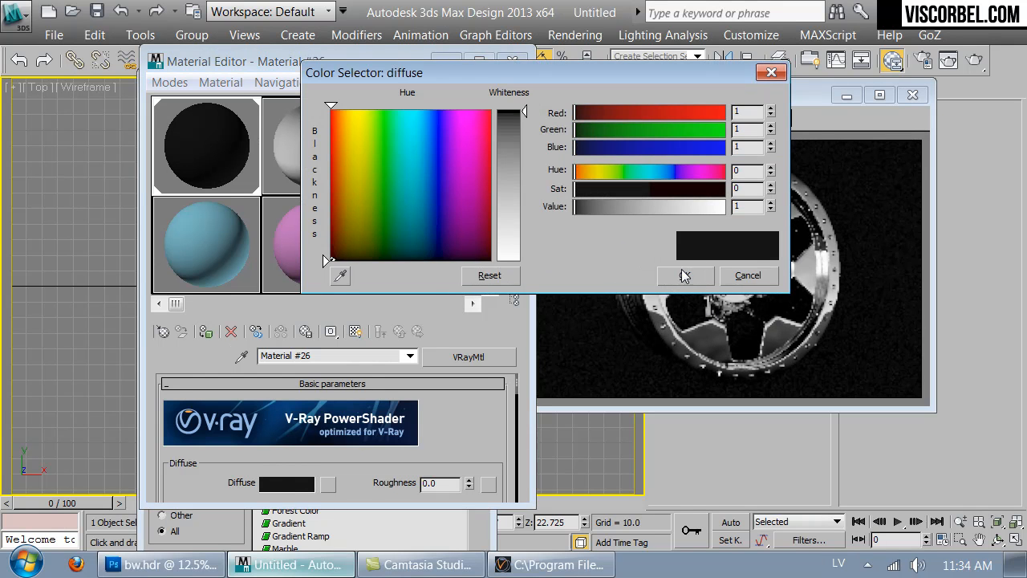
click(687, 275)
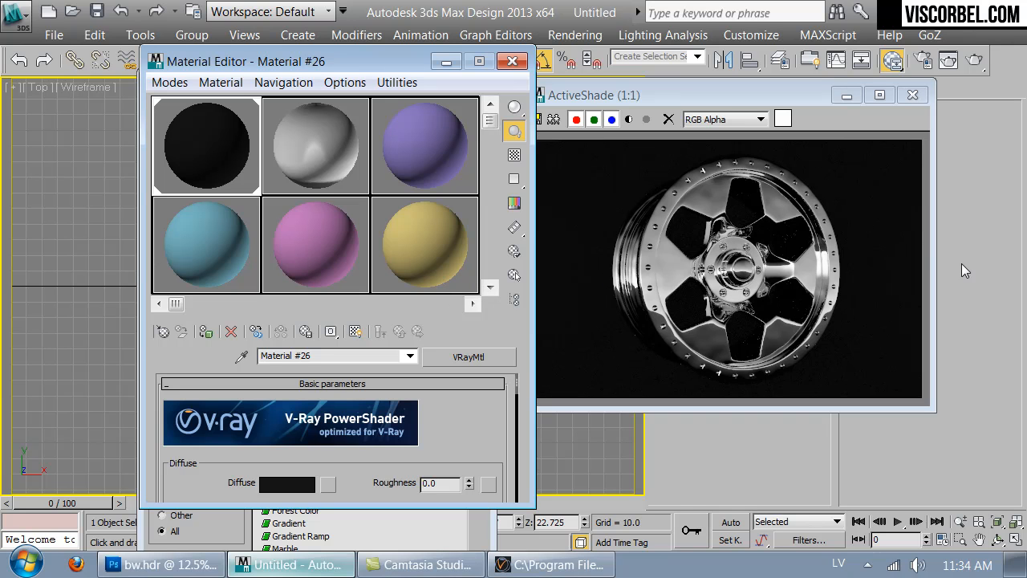
click(511, 61)
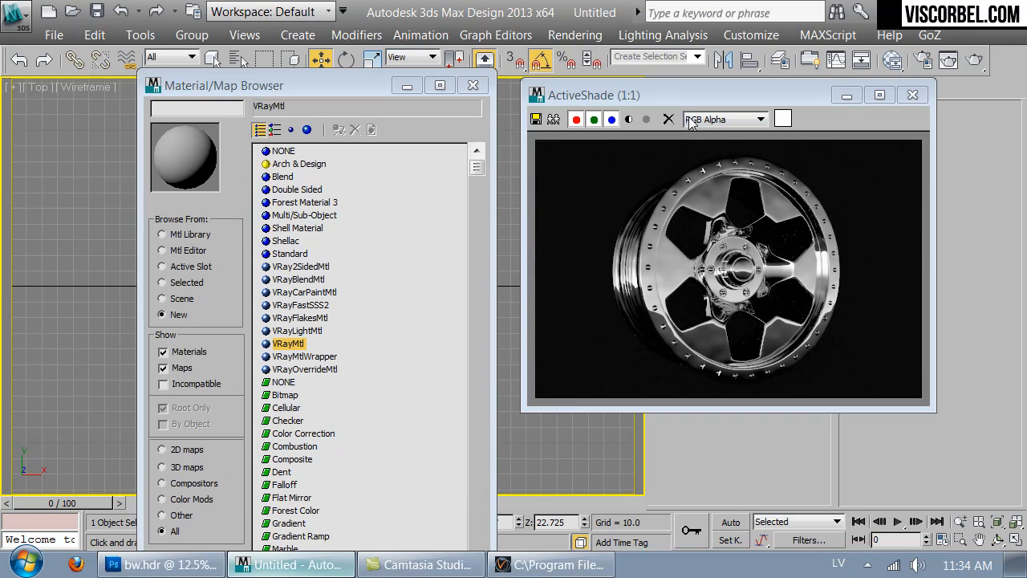
click(472, 86)
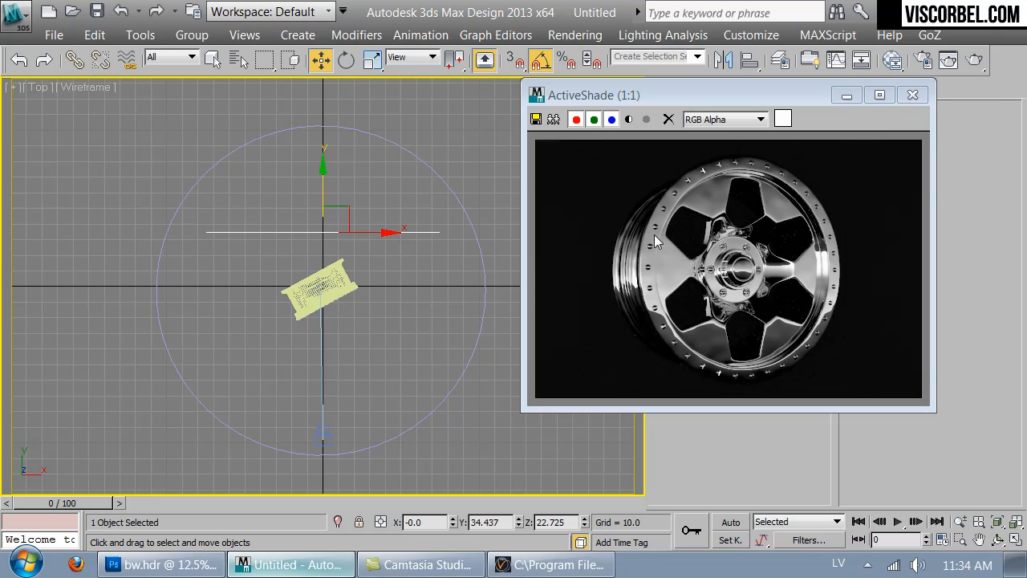
- Move the render window aside and draw a thin plane VRayLight across the wheel in the Front view, half-length about 73.2, half-width about 3.6
drag(735, 92, 829, 328)
click(550, 205)
key(f)
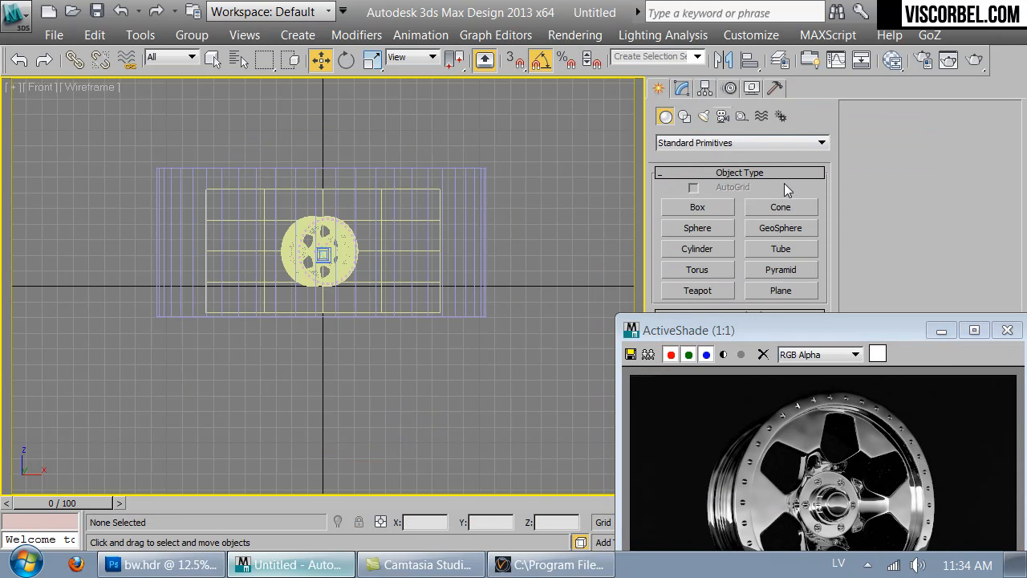
click(704, 116)
click(702, 142)
click(693, 178)
click(691, 208)
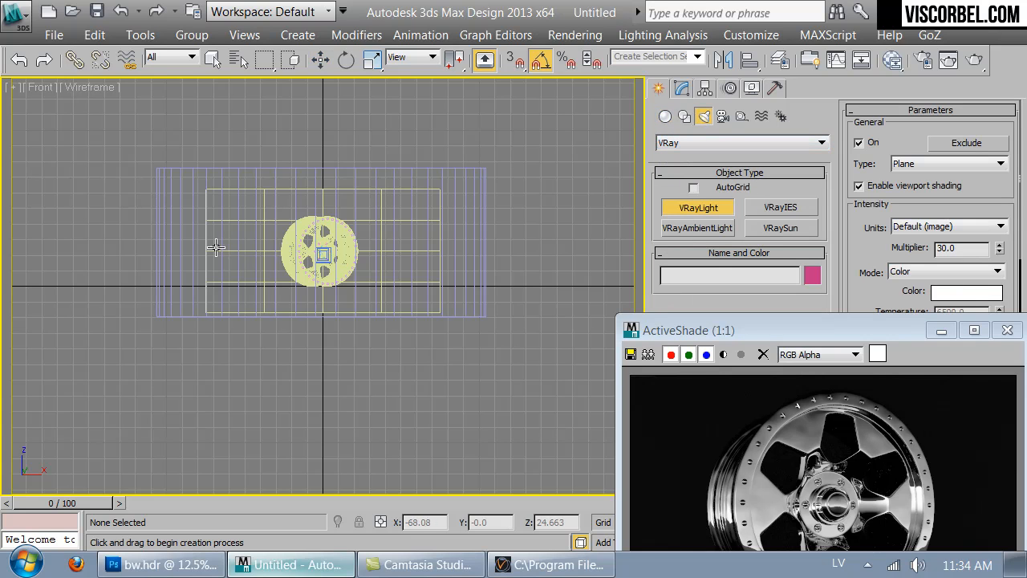
drag(208, 245, 437, 256)
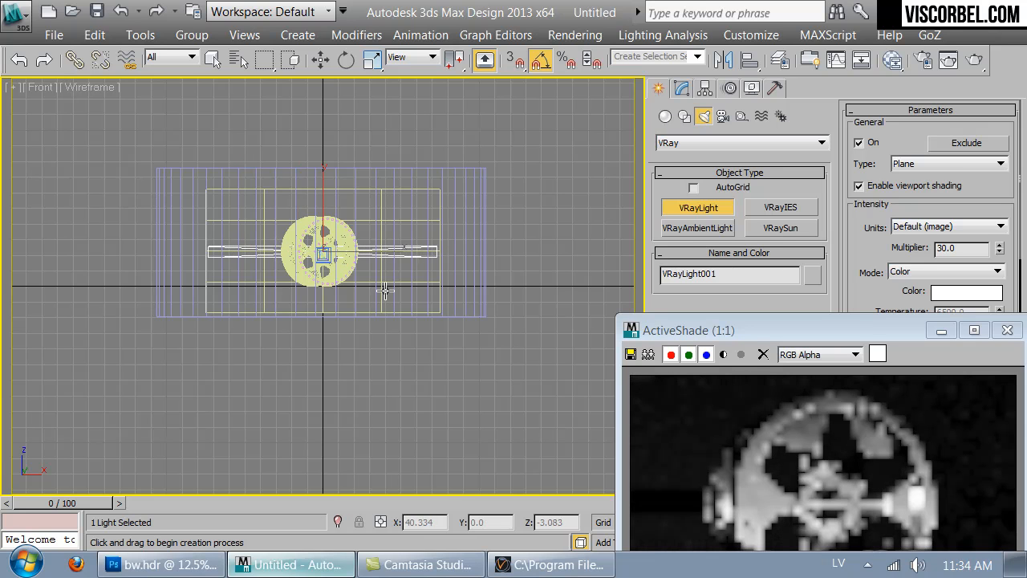
- Move the light in the Top view between the wheel and the backdrop plane, to a Y position of about 28.8
key(t)
key(w)
drag(323, 240, 323, 196)
- Bring the render window back into full view and make the strip light invisible
drag(762, 327, 386, 111)
click(683, 89)
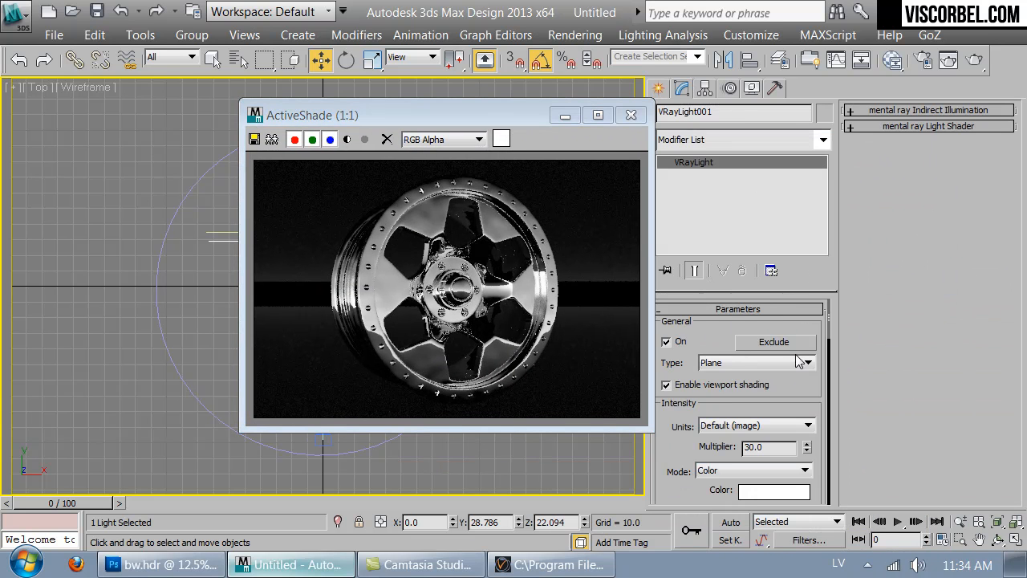
scroll(738, 389, down, 5)
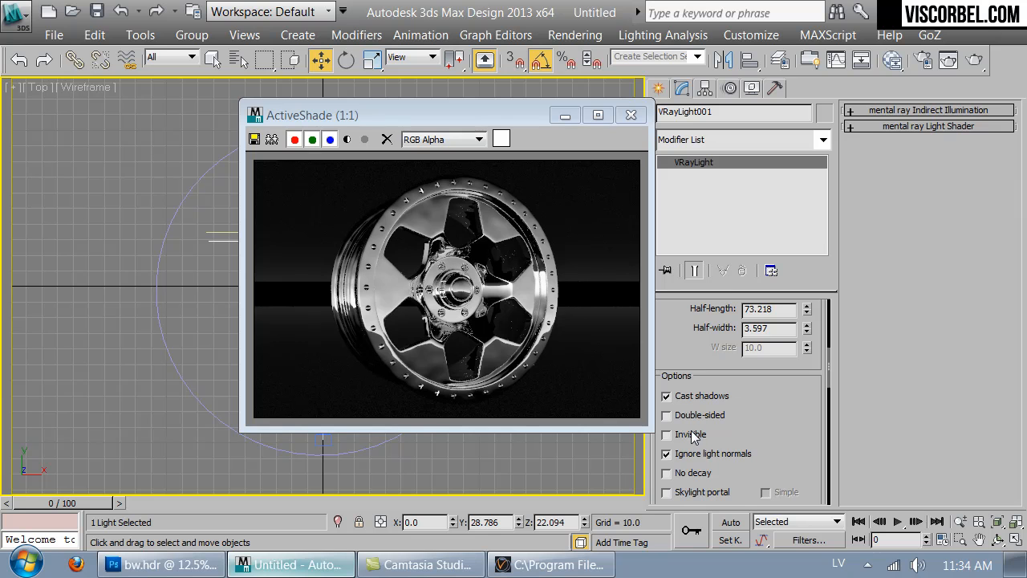
click(666, 434)
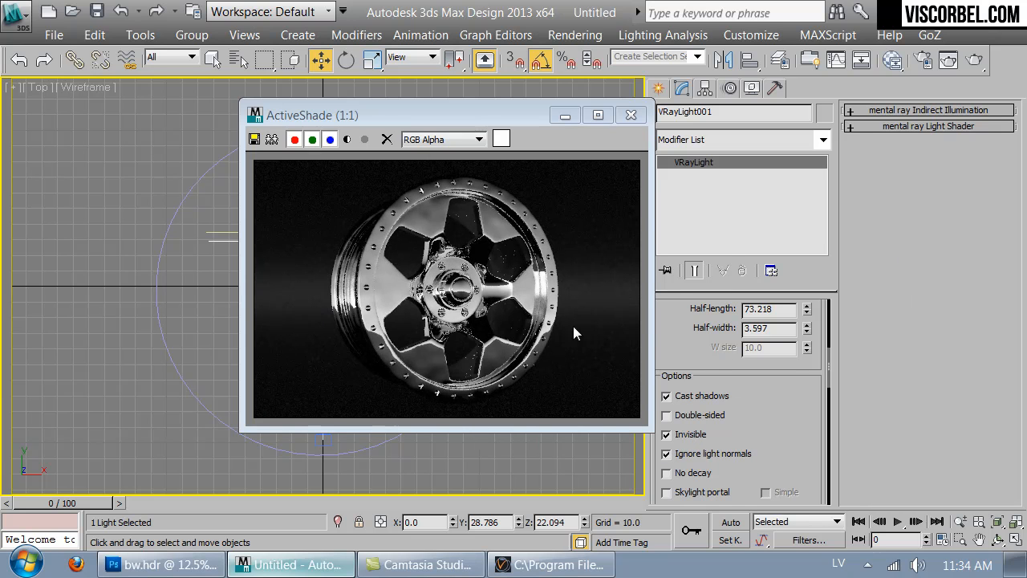
- Raise the strip light's intensity multiplier to 419
scroll(816, 371, up, 5)
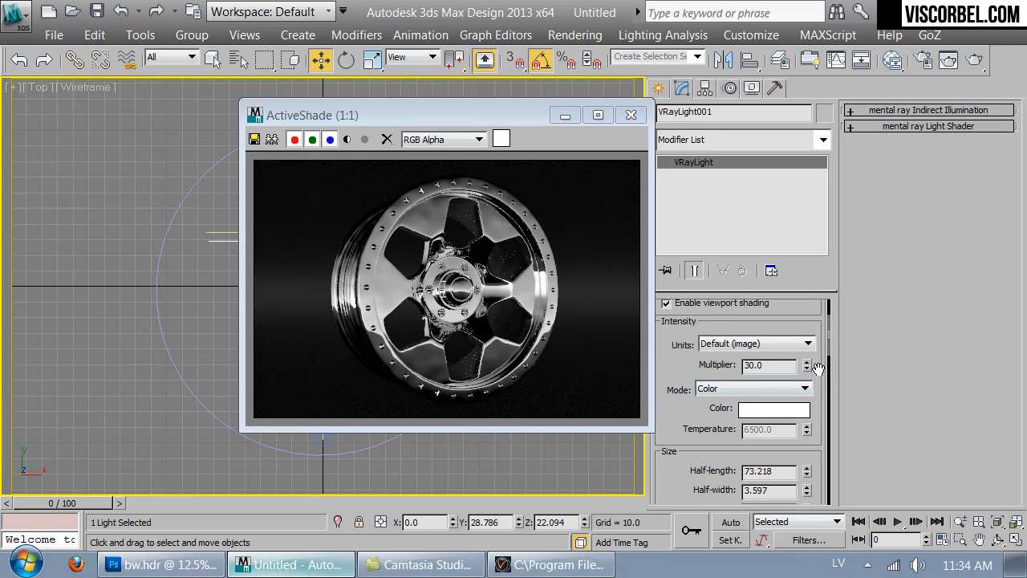
drag(812, 366, 770, 97)
drag(806, 365, 807, 331)
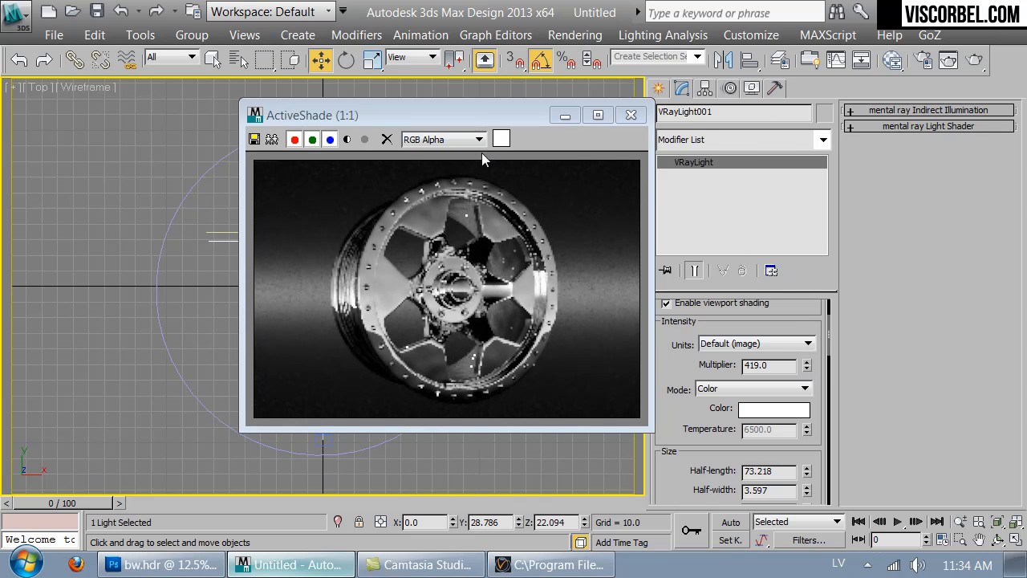
- Move the render window off the scene and shift the light nearer the wheel, to a Y position of about 26.6
drag(491, 121, 814, 99)
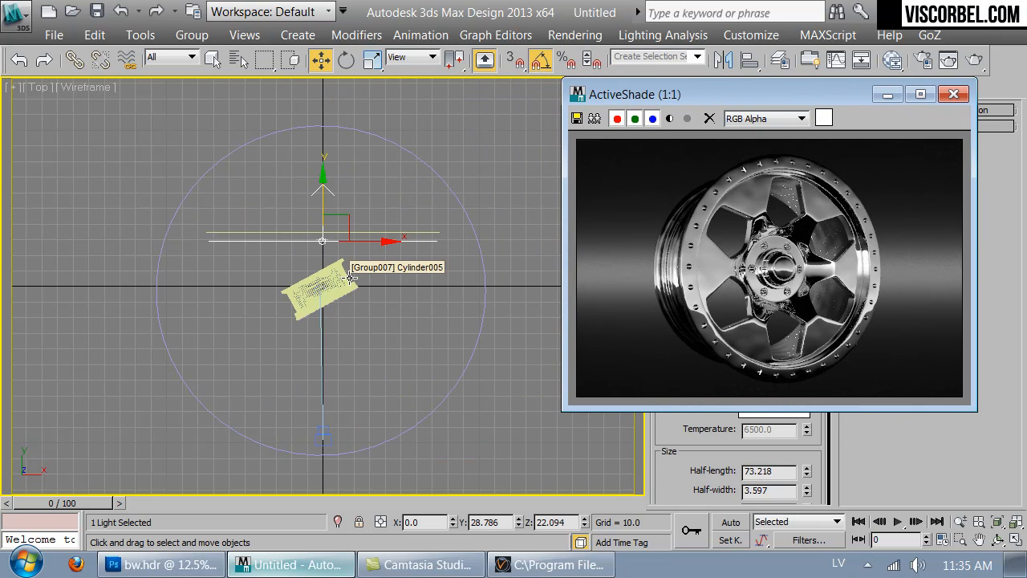
drag(326, 195, 326, 201)
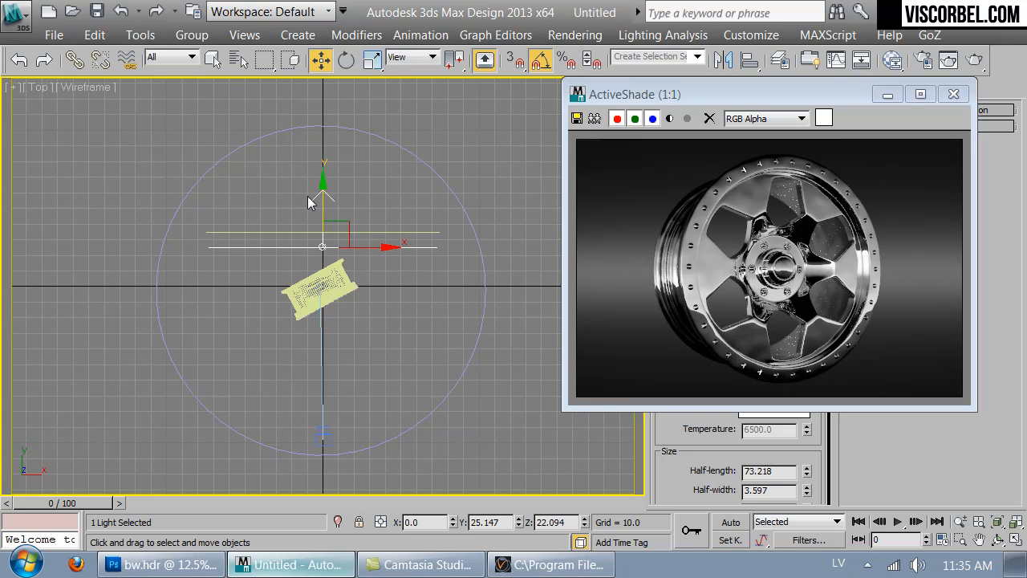
drag(319, 203, 322, 201)
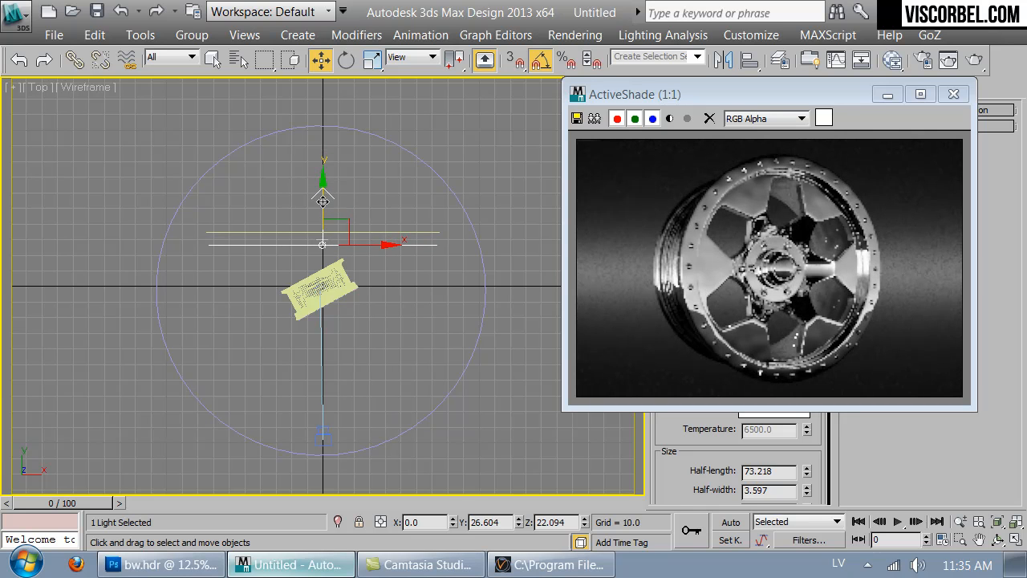
- Rotate the strip light 45° in the Front view so it runs diagonally from lower left to upper right
key(f)
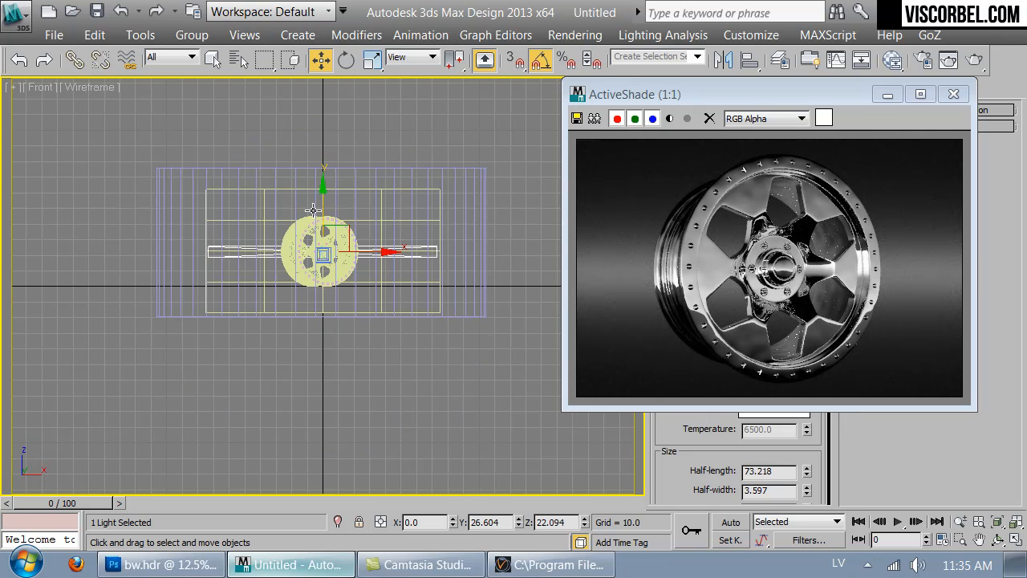
key(e)
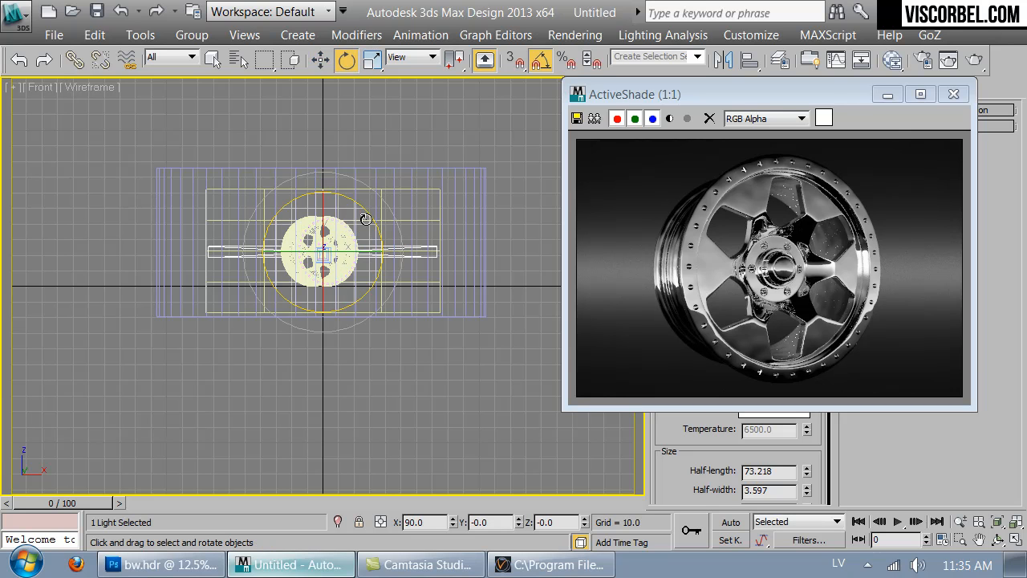
drag(369, 215, 344, 179)
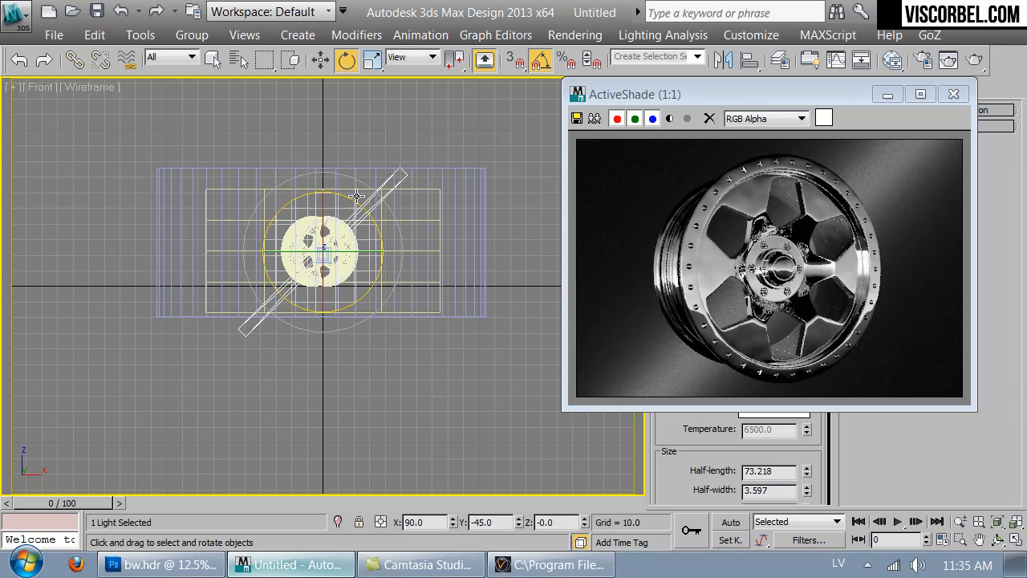
- Tilt the strip light further towards horizontal in the Front view, to a Y rotation of -35°
mouse_move(356, 203)
mouse_down()
mouse_move(354, 218)
mouse_move(359, 207)
mouse_up()
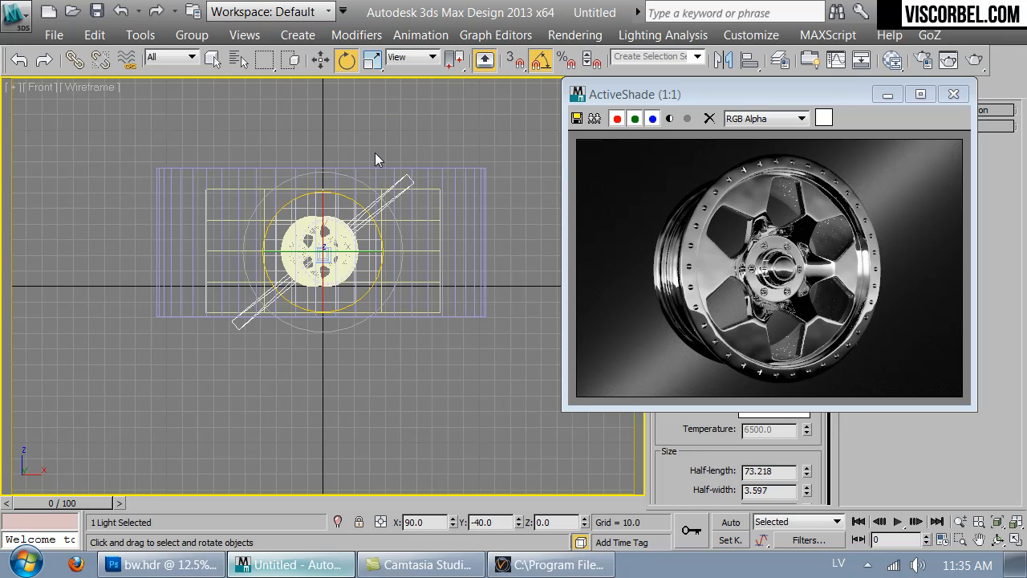
drag(371, 223, 374, 224)
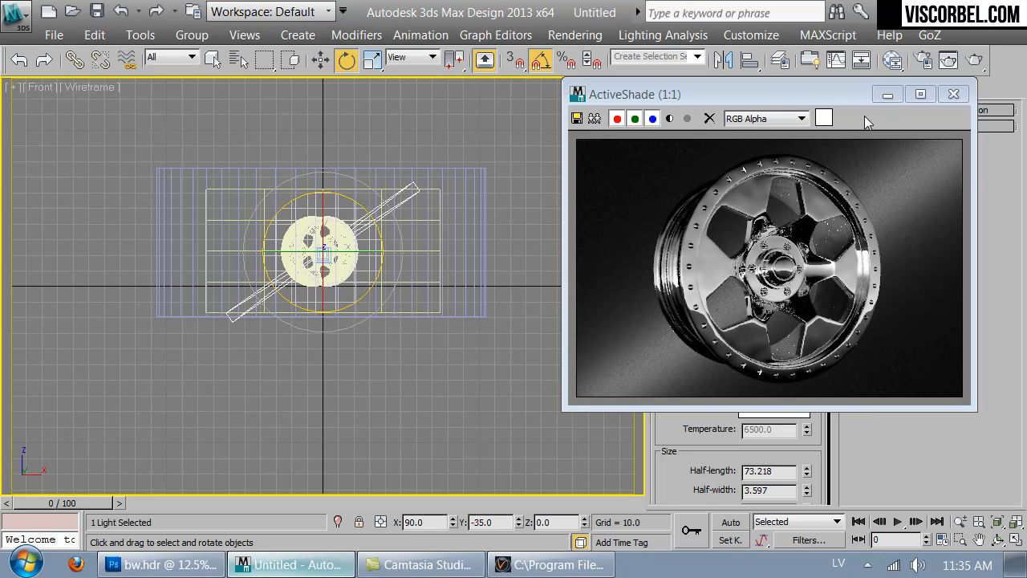
- Uncover the strip light's parameters and fine-tune its intensity multiplier to 399
drag(820, 91, 430, 87)
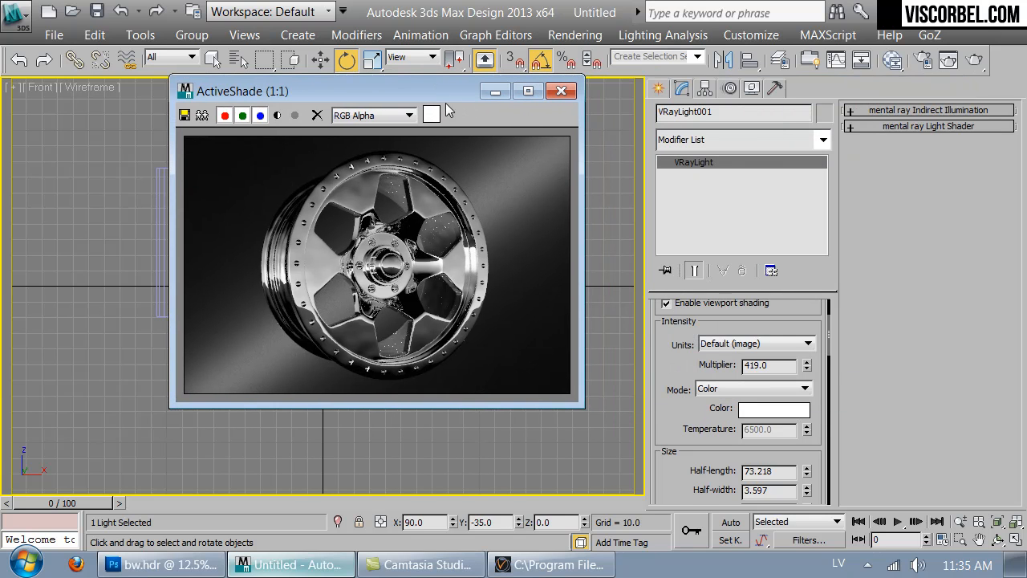
drag(811, 365, 803, 337)
drag(794, 301, 790, 288)
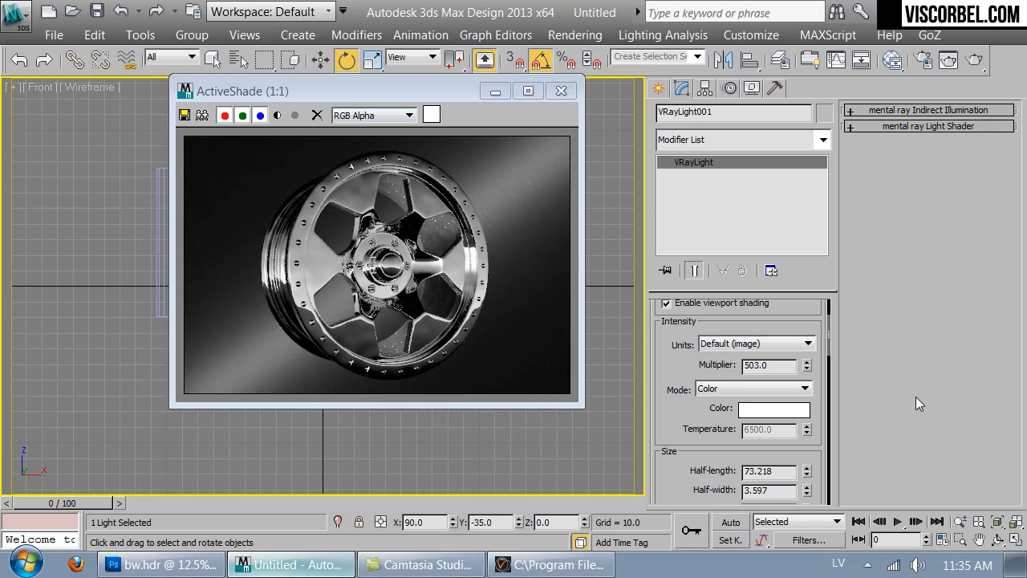
drag(806, 368, 798, 419)
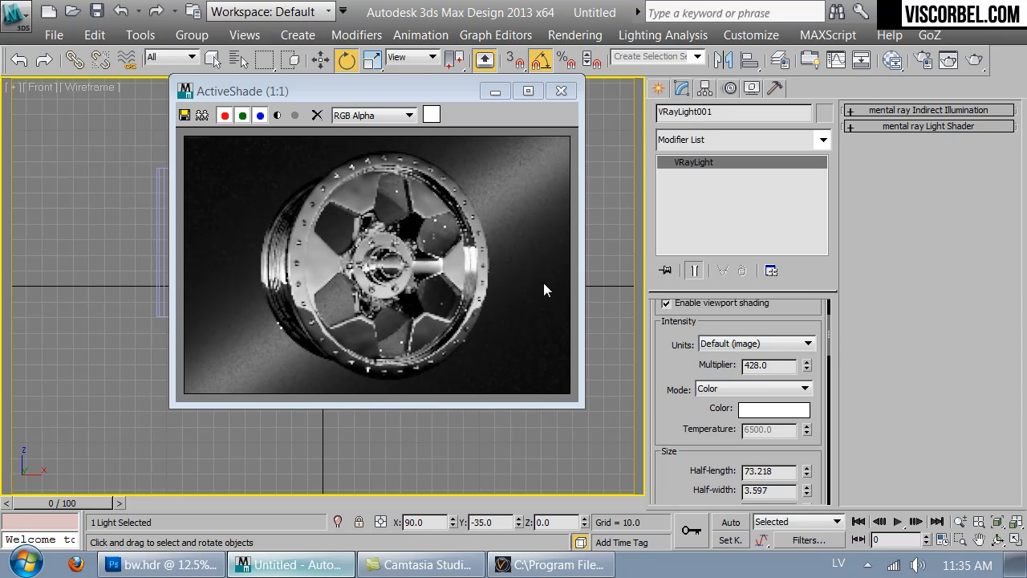
click(807, 369)
drag(807, 371, 812, 396)
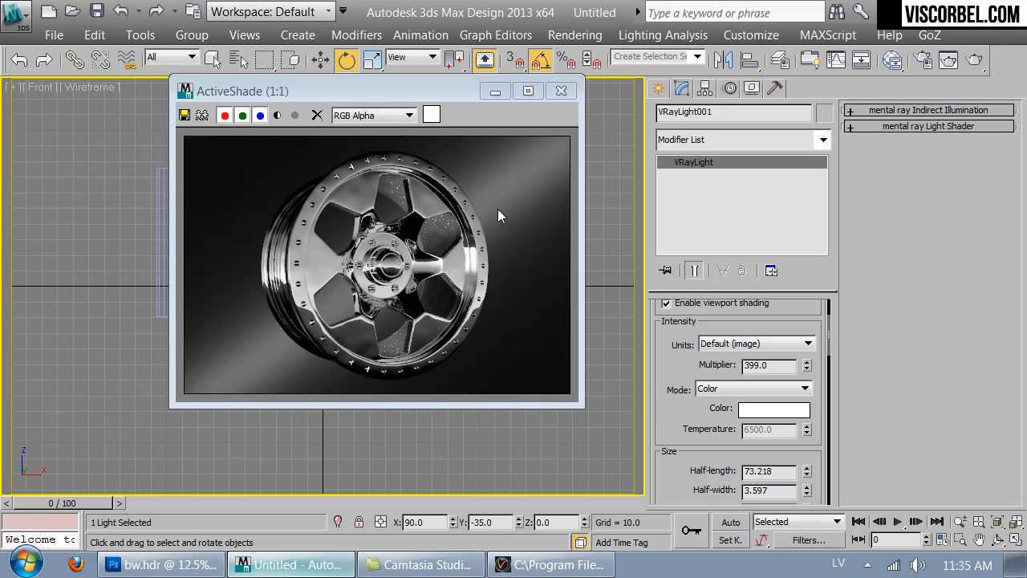
- Uncover the scene and rotate the HDR-gradient cylinder about its vertical axis to a Z rotation of 60°, adjusting the wheel's reflections
drag(452, 95, 774, 113)
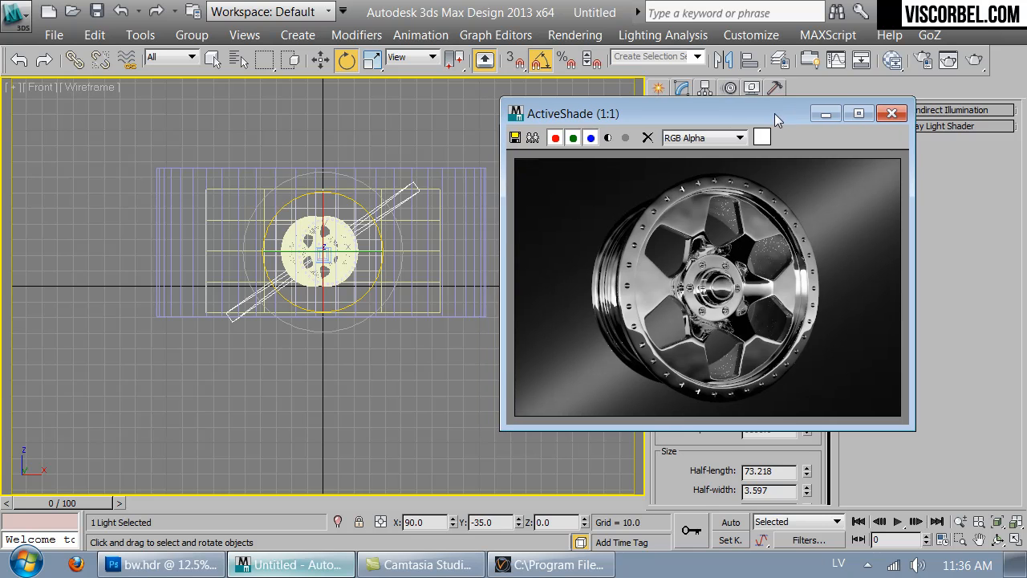
click(462, 259)
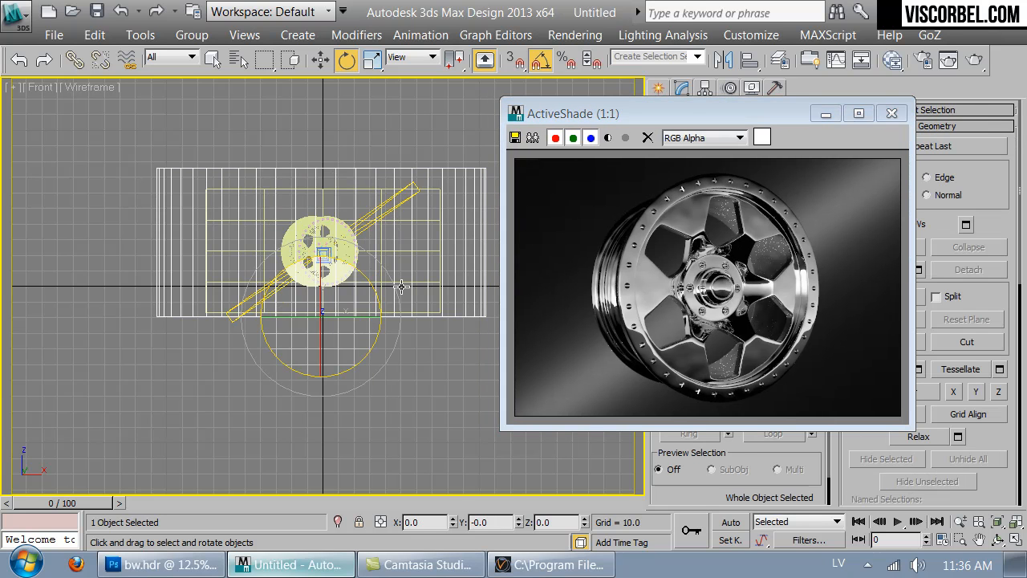
drag(357, 322, 379, 313)
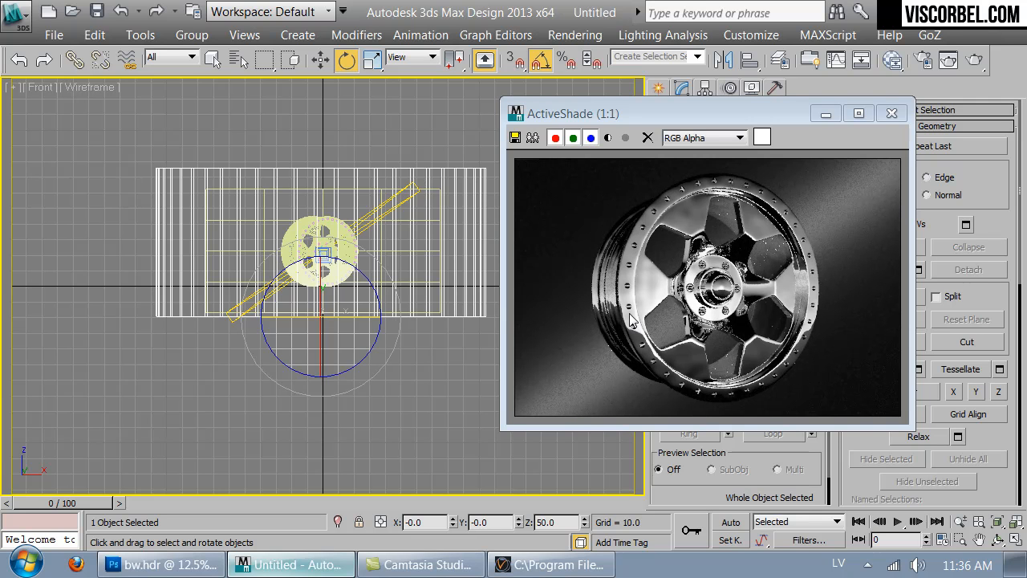
drag(354, 320, 287, 320)
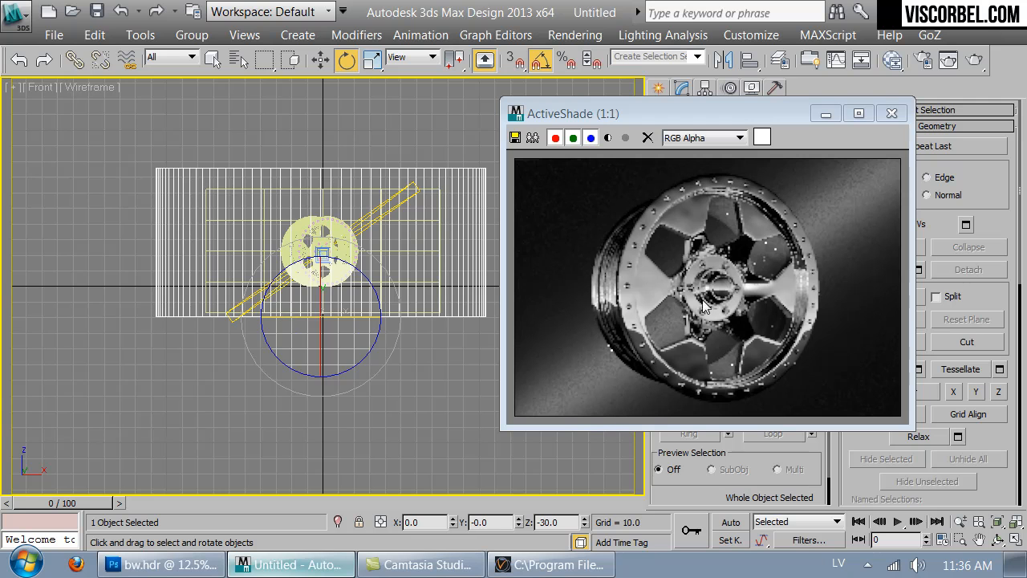
drag(336, 334, 413, 317)
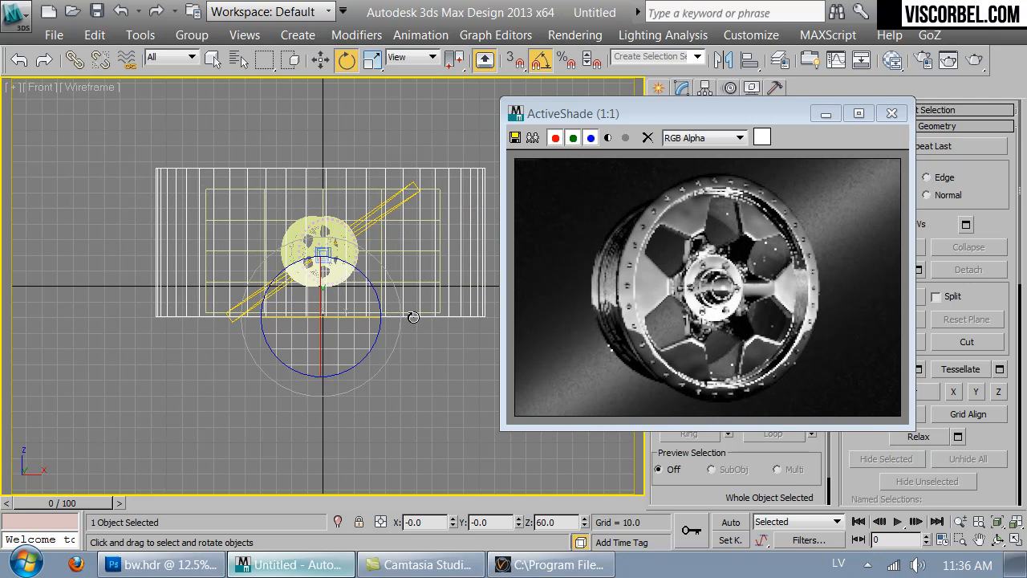
mouse_move(355, 321)
mouse_down()
mouse_move(396, 320)
mouse_move(353, 317)
mouse_up()
drag(354, 317, 354, 320)
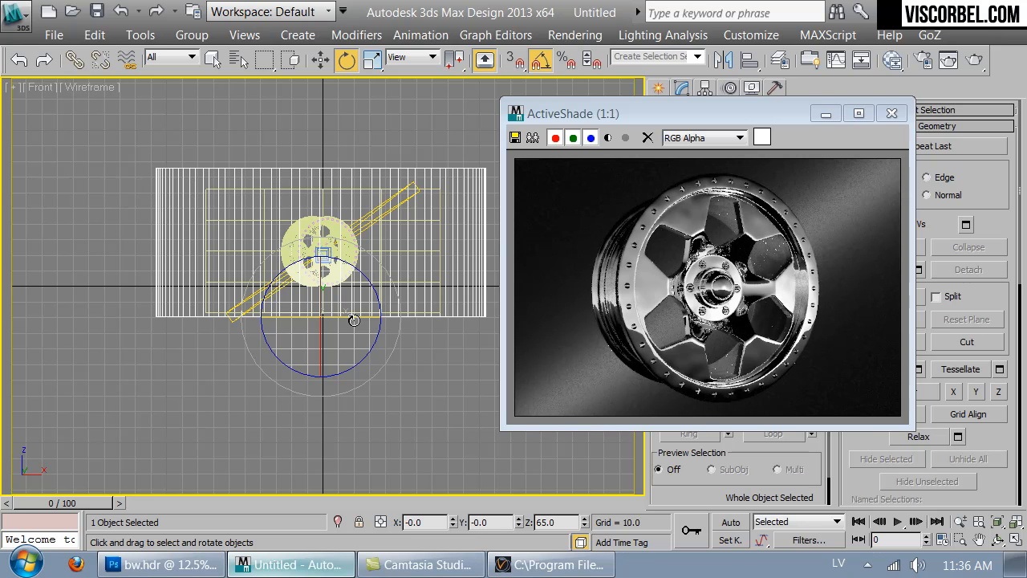
drag(352, 320, 350, 321)
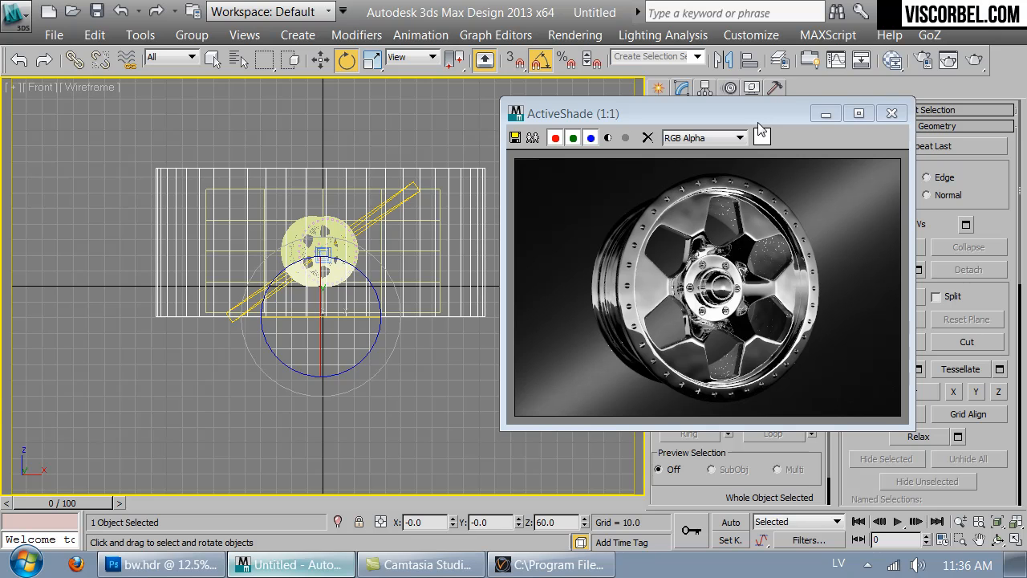
drag(770, 116, 591, 100)
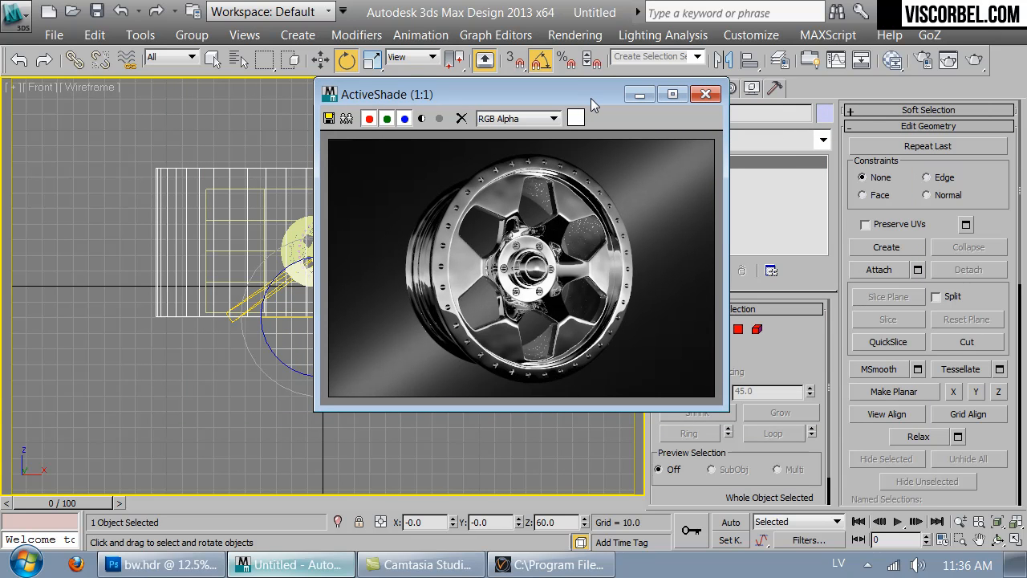